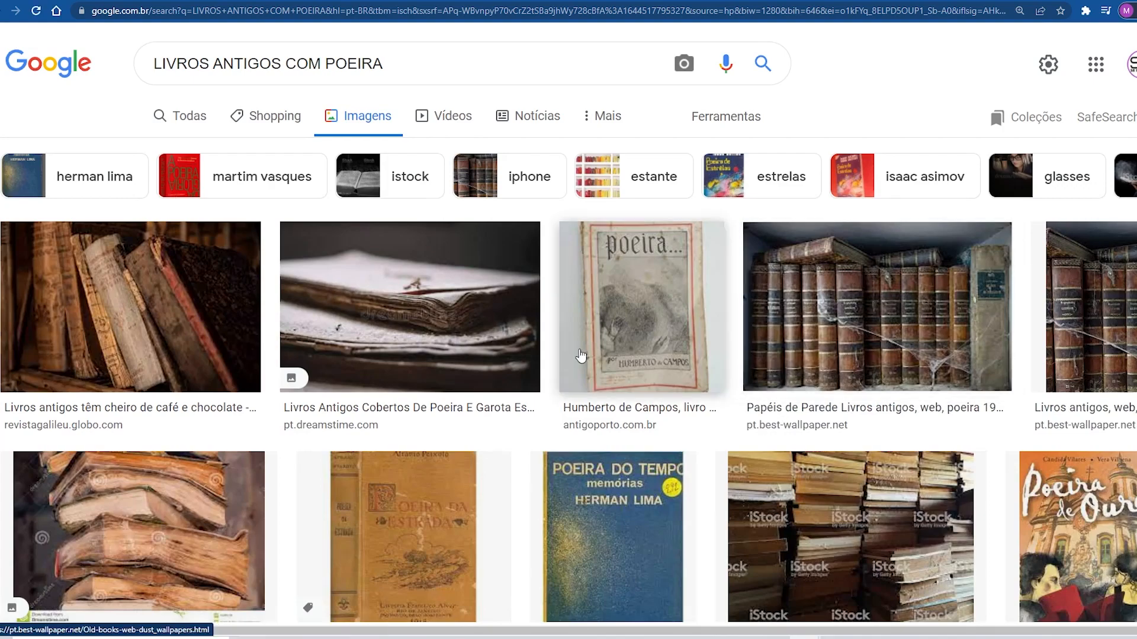
{"action": "scroll", "coordinate": [618, 361], "scroll_direction": "down", "scroll_amount": 10}
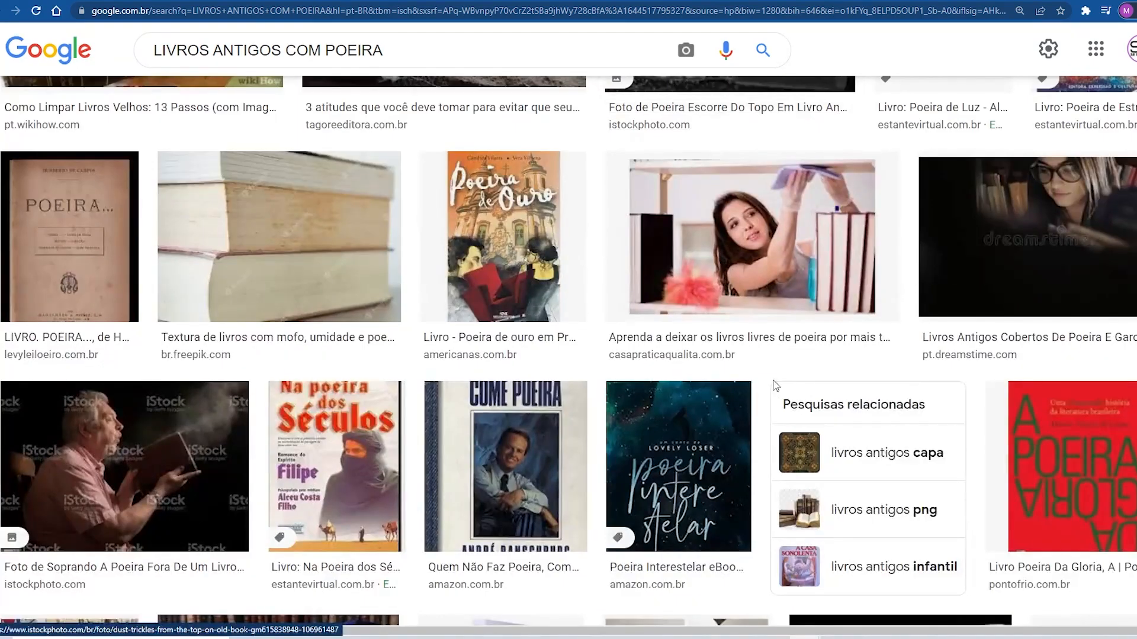
{"action": "scroll", "coordinate": [775, 386], "scroll_direction": "up", "scroll_amount": 10}
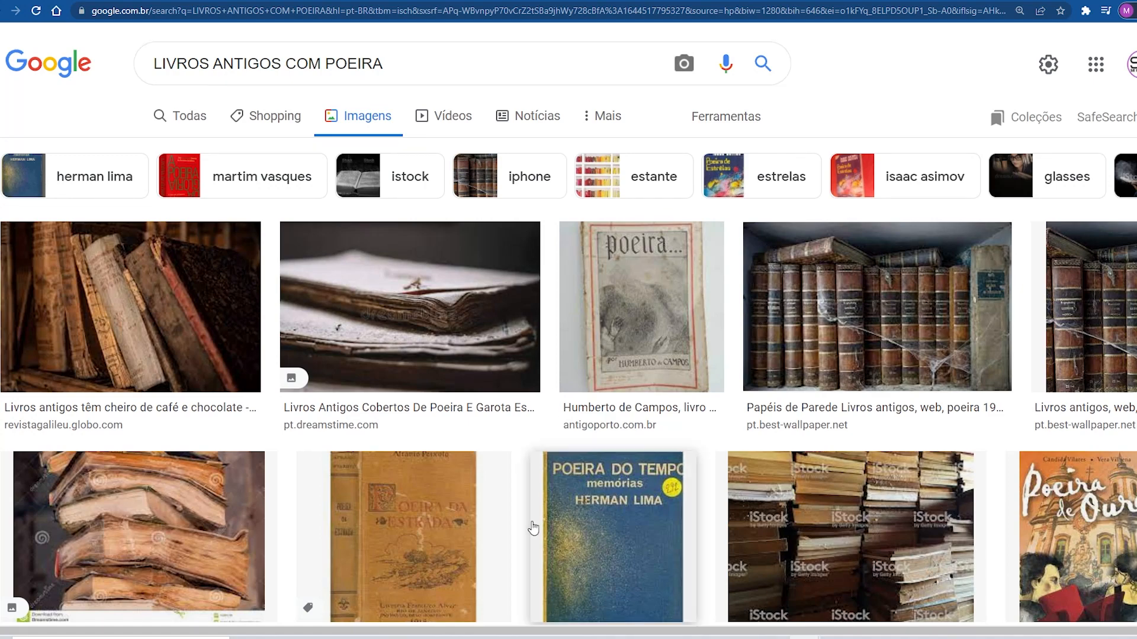
{"action": "scroll", "coordinate": [542, 524], "scroll_direction": "down", "scroll_amount": 13}
{"action": "scroll", "coordinate": [545, 517], "scroll_direction": "down", "scroll_amount": 4}
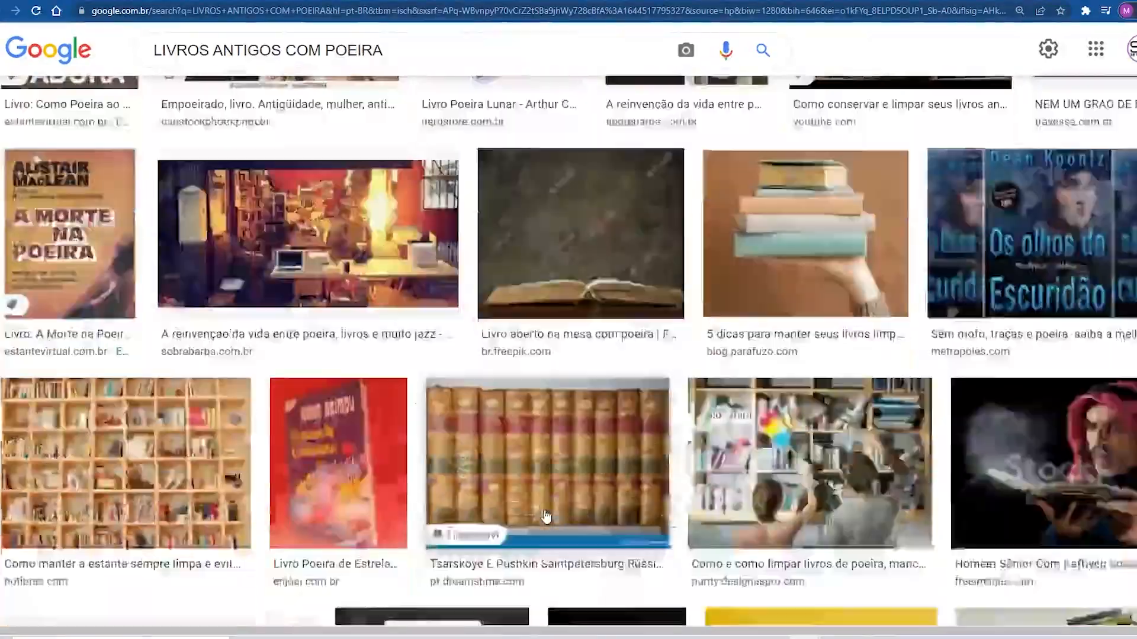
{"action": "scroll", "coordinate": [544, 516], "scroll_direction": "up", "scroll_amount": 7}
{"action": "scroll", "coordinate": [544, 515], "scroll_direction": "down", "scroll_amount": 4}
{"action": "scroll", "coordinate": [544, 515], "scroll_direction": "up", "scroll_amount": 8}
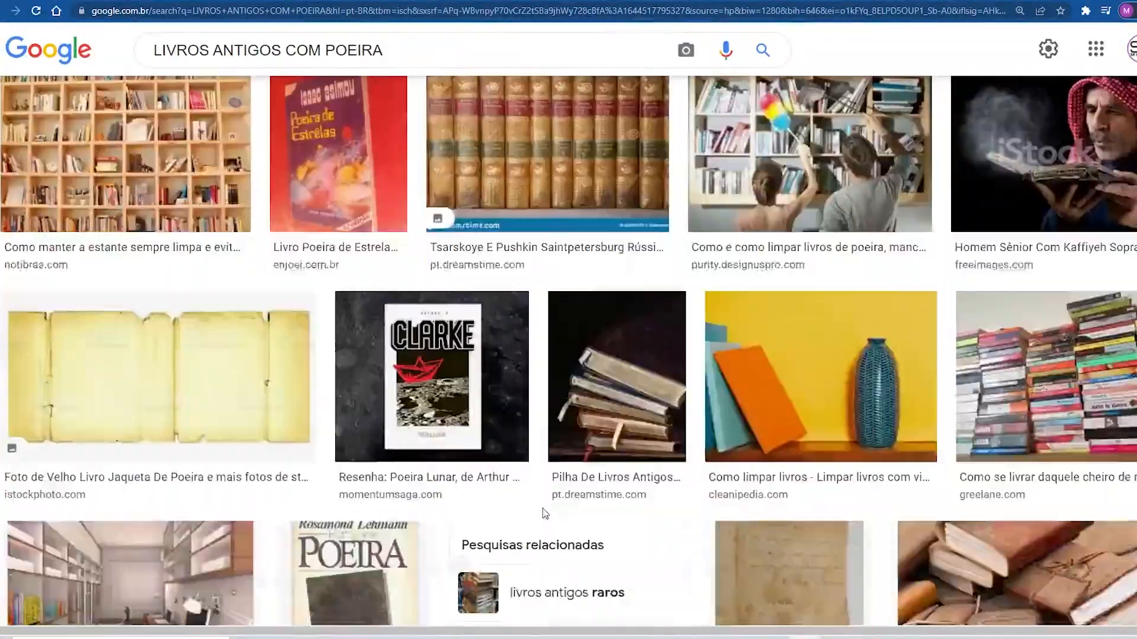
{"action": "scroll", "coordinate": [543, 515], "scroll_direction": "down", "scroll_amount": 10}
{"action": "scroll", "coordinate": [543, 514], "scroll_direction": "down", "scroll_amount": 15}
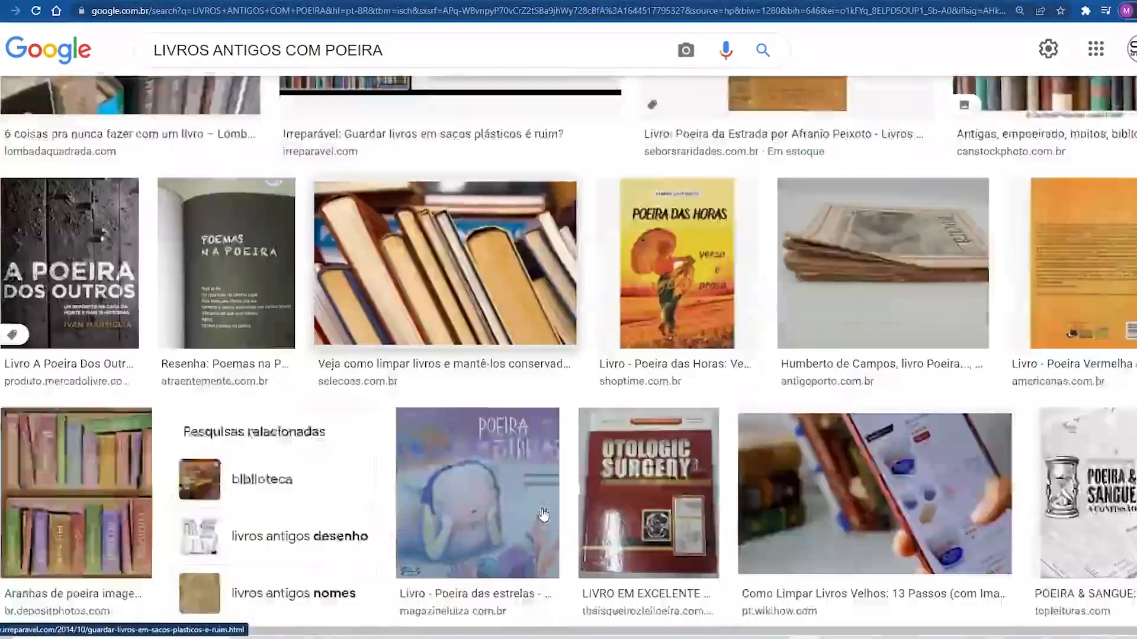
{"action": "scroll", "coordinate": [542, 510], "scroll_direction": "down", "scroll_amount": 14}
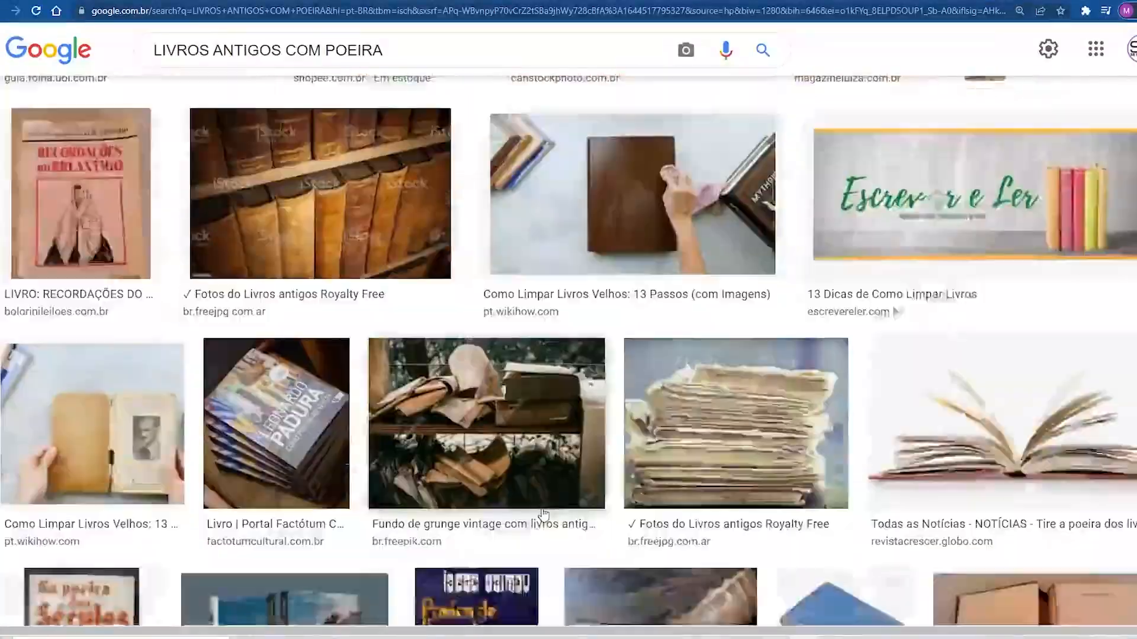
{"action": "scroll", "coordinate": [543, 515], "scroll_direction": "down", "scroll_amount": 15}
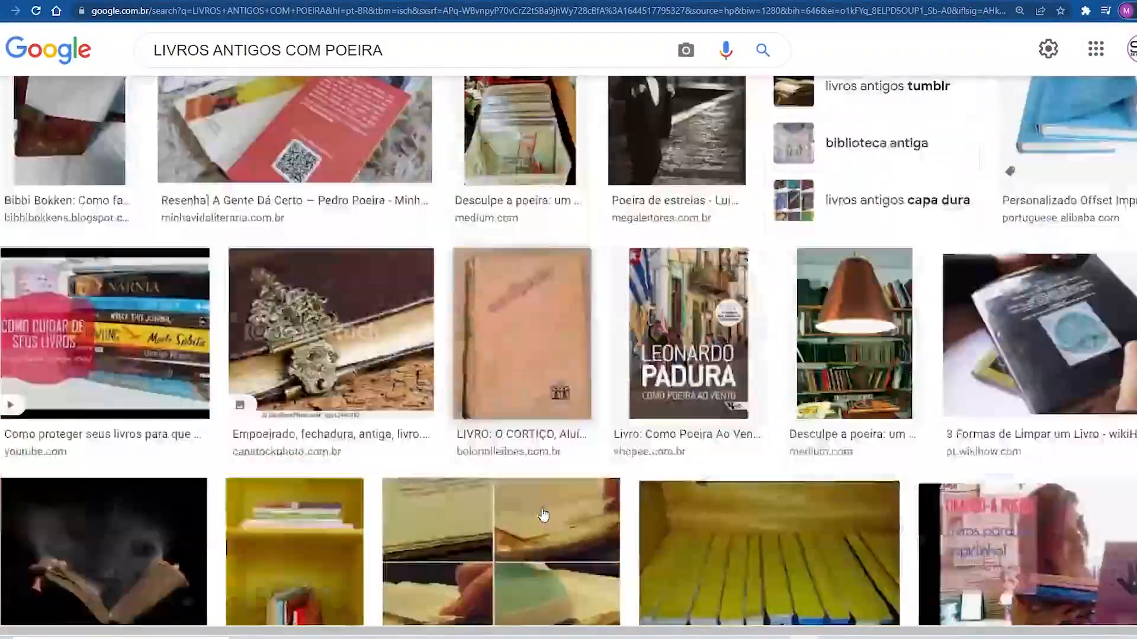
{"action": "scroll", "coordinate": [544, 514], "scroll_direction": "down", "scroll_amount": 15}
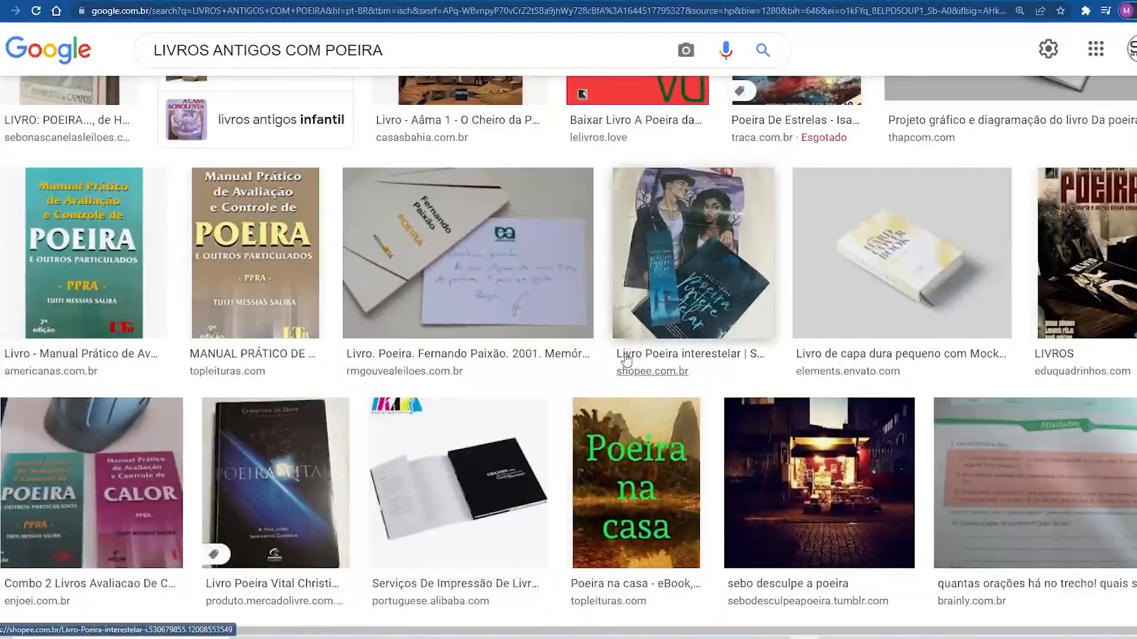
{"action": "scroll", "coordinate": [690, 434], "scroll_direction": "up", "scroll_amount": 20}
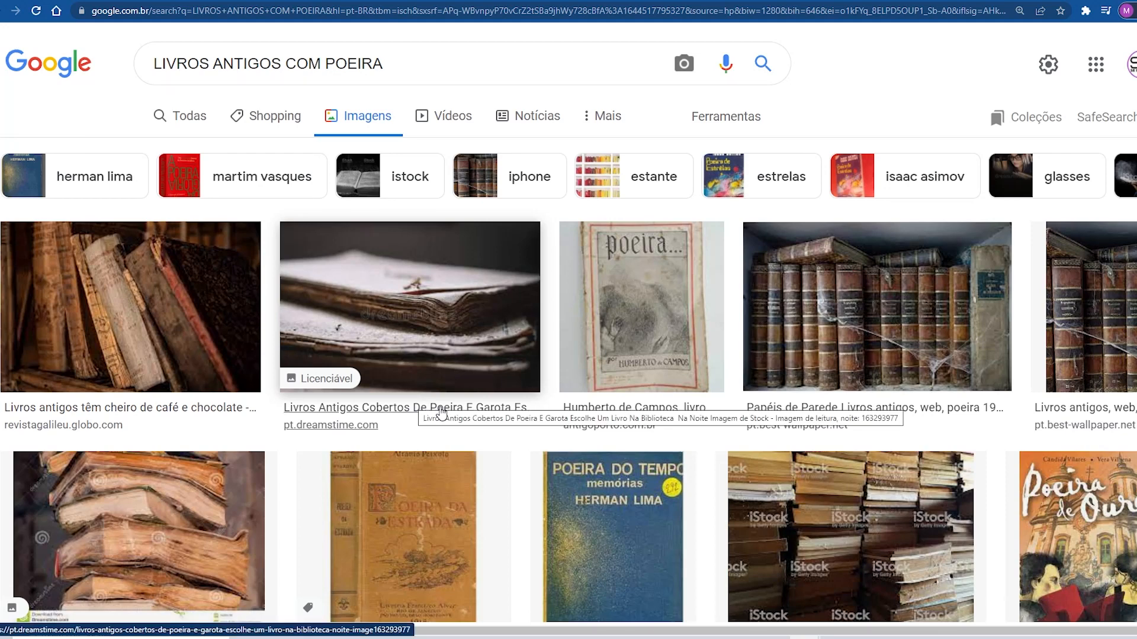
Step: Replace the Google Images query with 'old books with dust' and run the search
{"action": "left_click", "coordinate": [355, 55]}
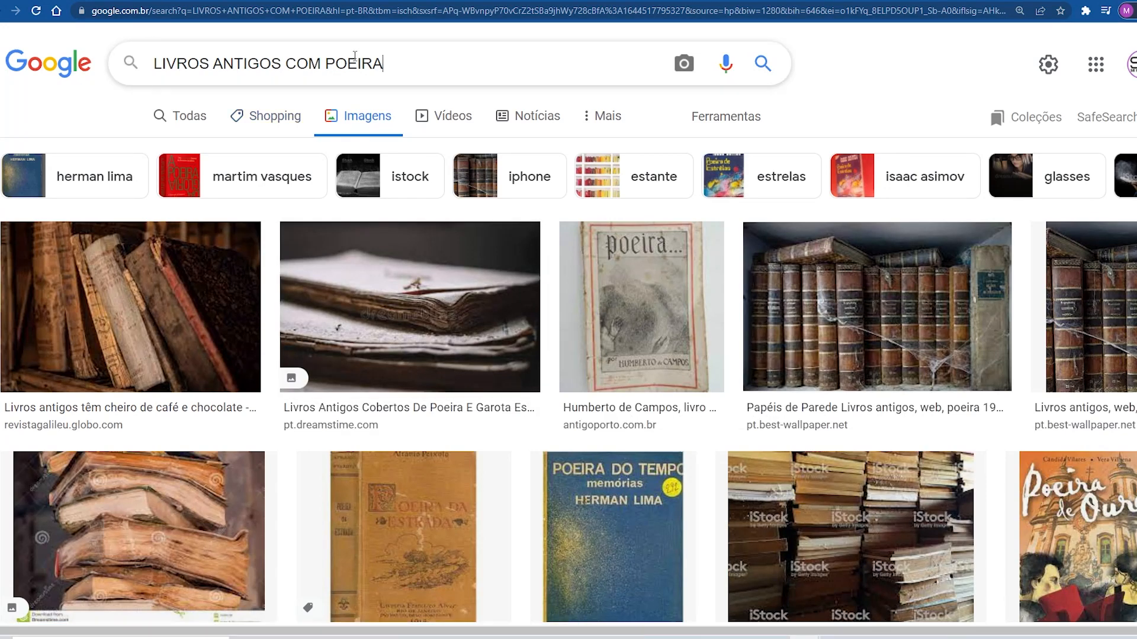
{"action": "left_click_drag", "start_coordinate": [354, 56], "coordinate": [79, 48]}
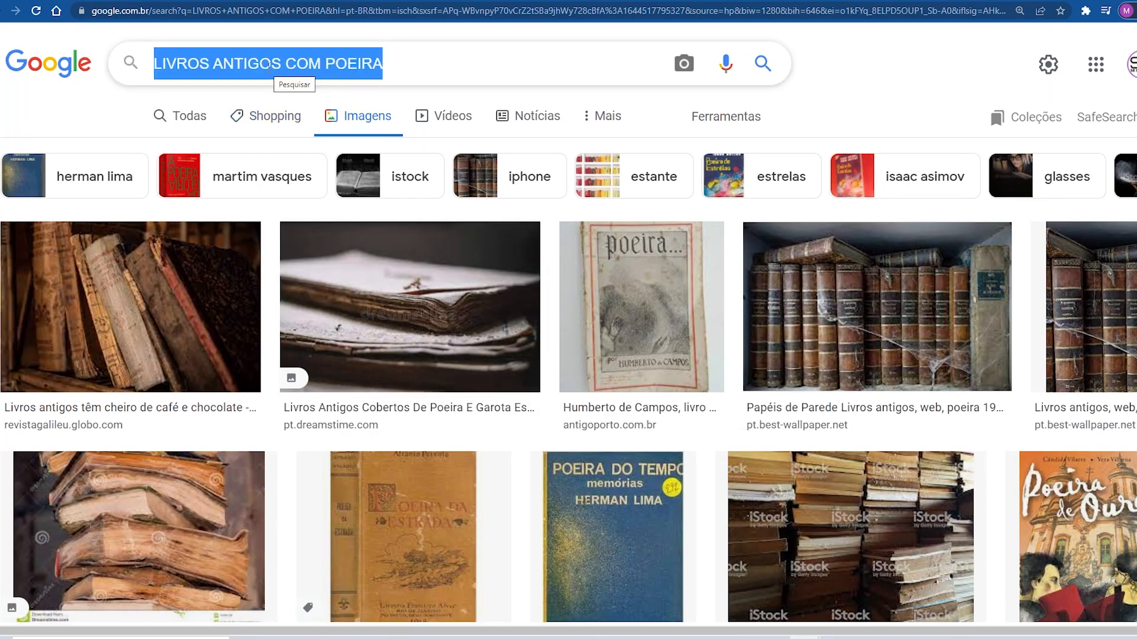
{"action": "type", "text": "old boo"}
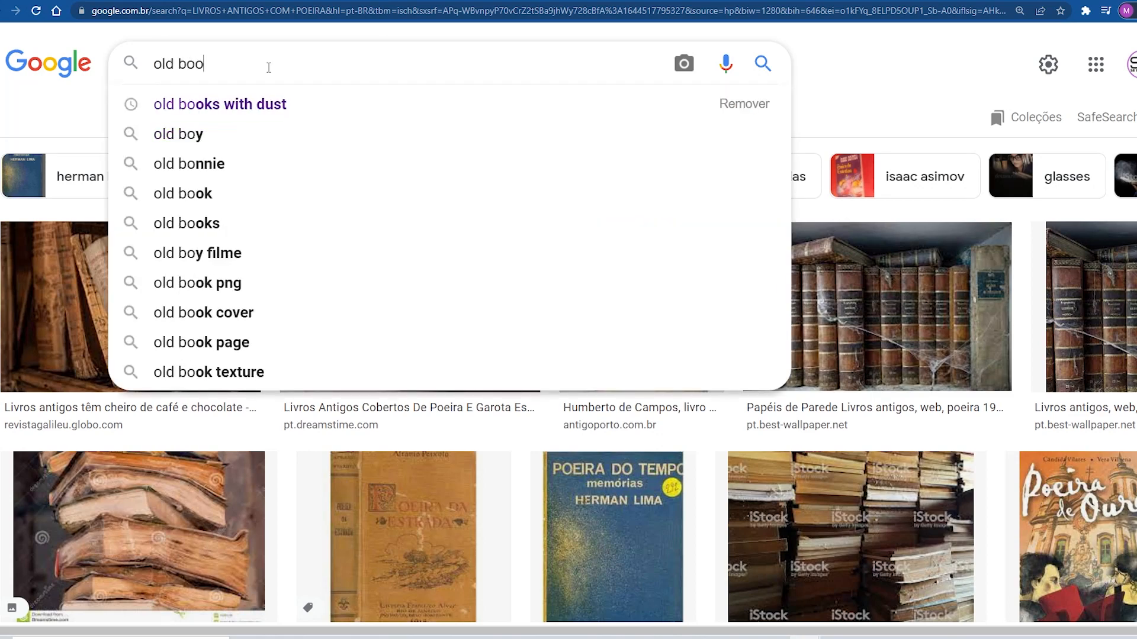
{"action": "type", "text": "ks with"}
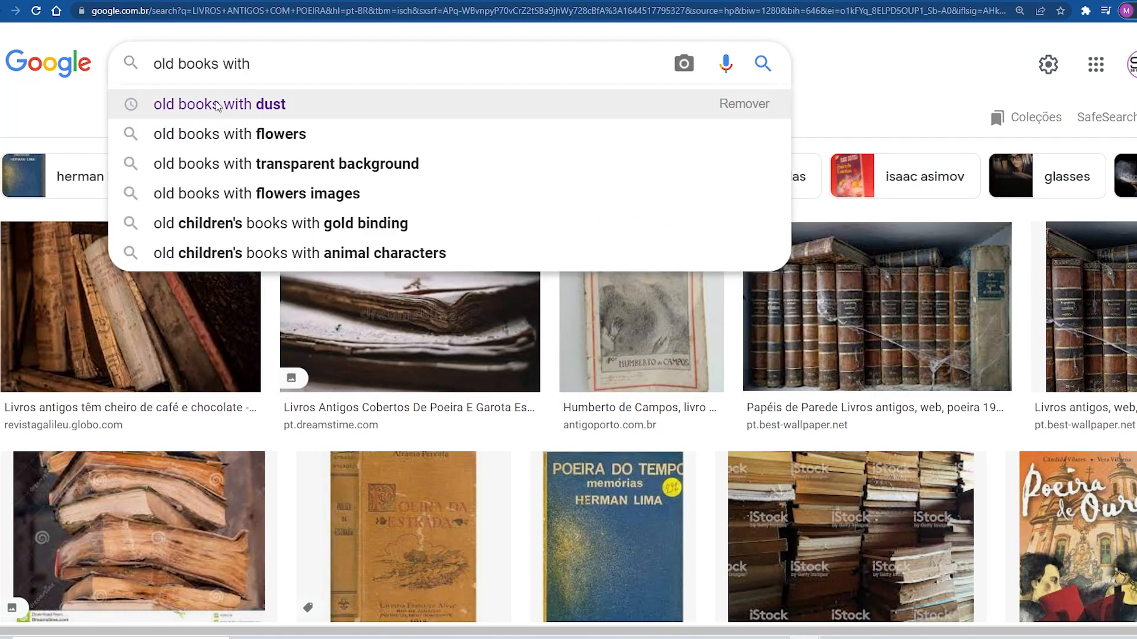
{"action": "left_click", "coordinate": [271, 106]}
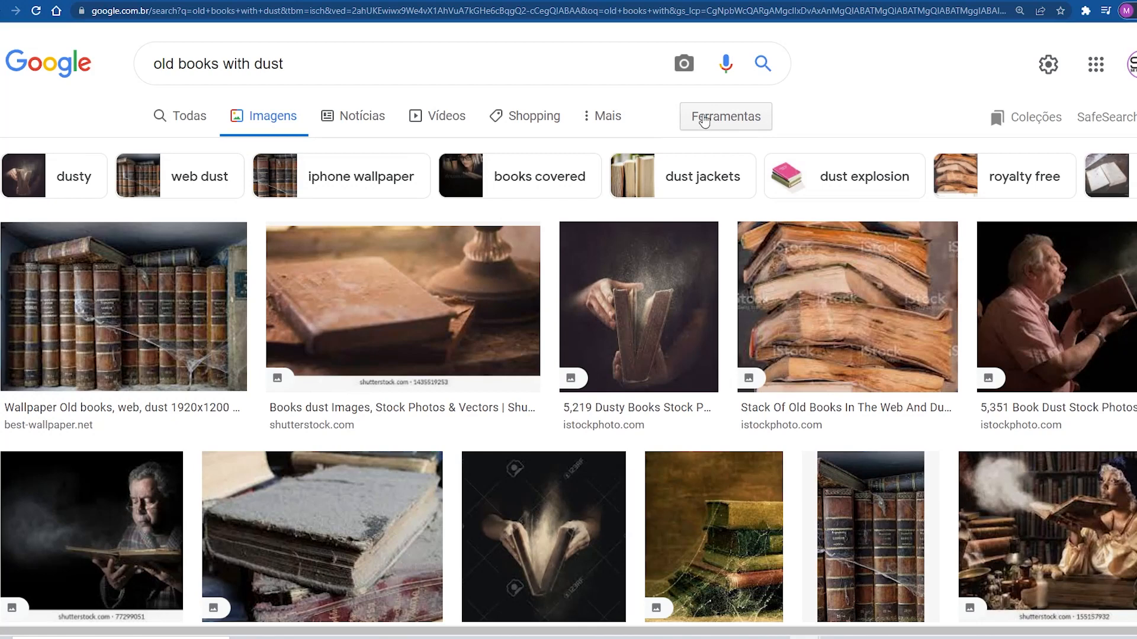
Step: Filter the image results to Grande size only
{"action": "left_click", "coordinate": [724, 119]}
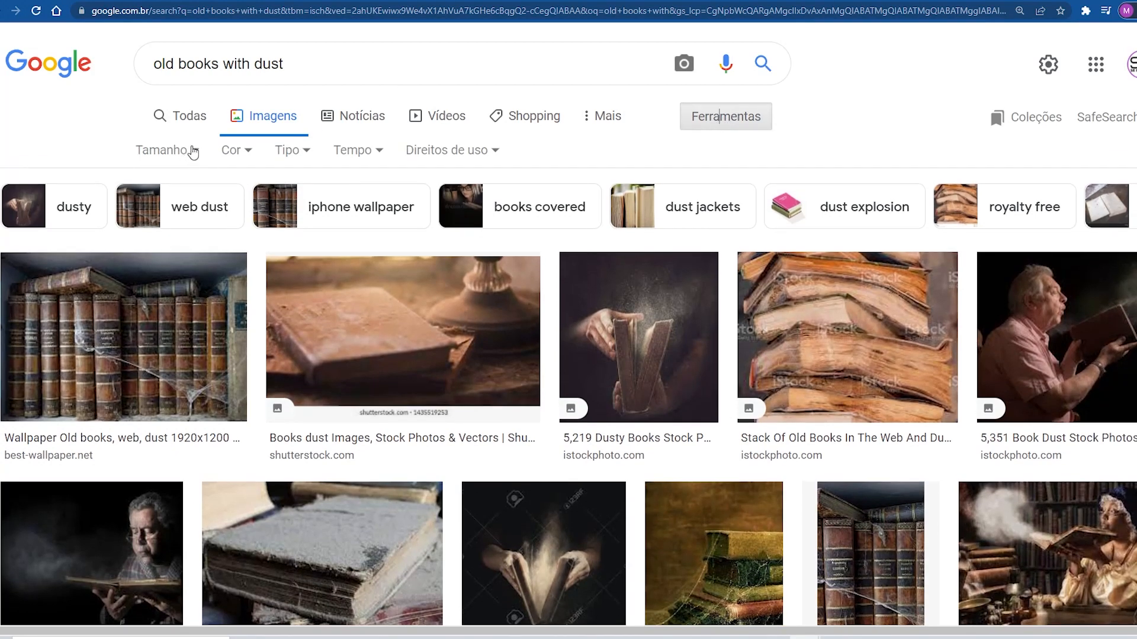
{"action": "left_click", "coordinate": [193, 153]}
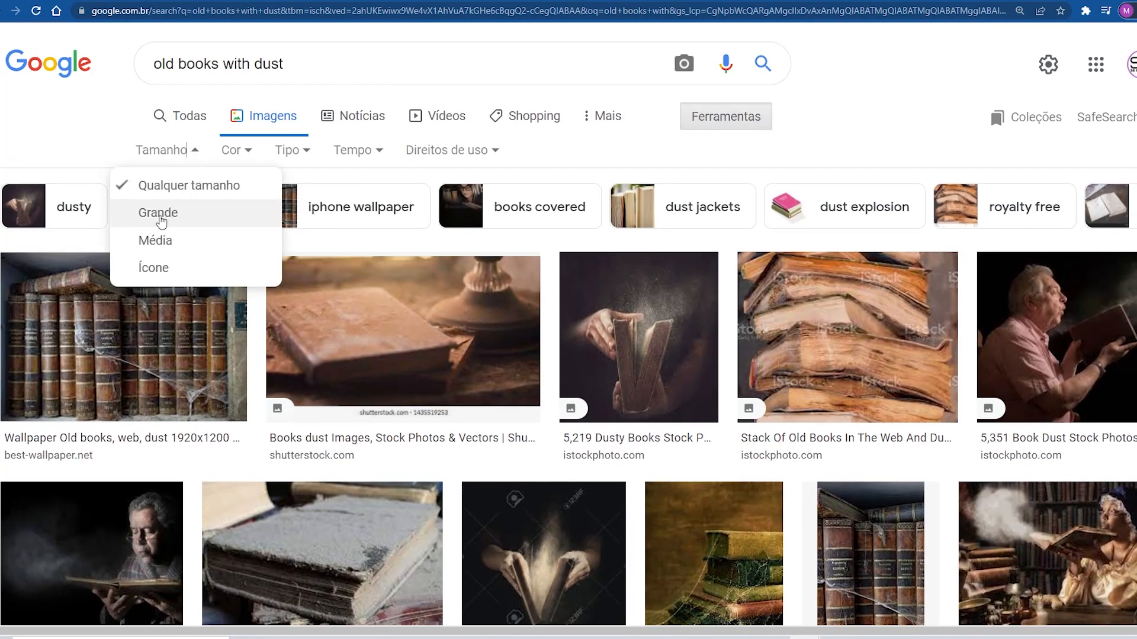
{"action": "left_click", "coordinate": [165, 220]}
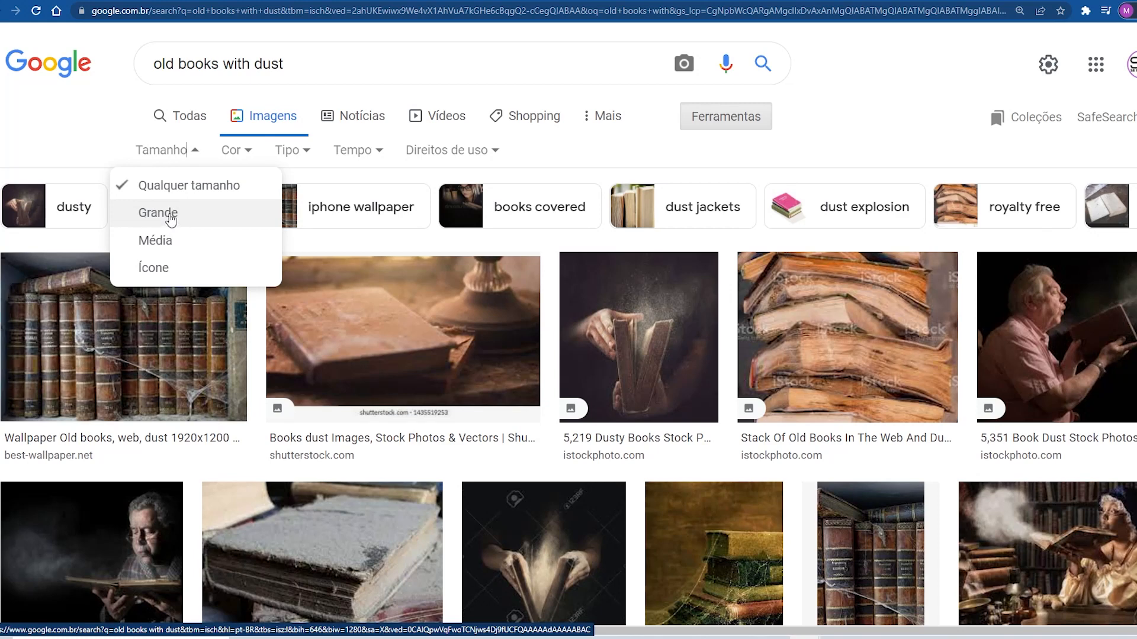
{"action": "left_click", "coordinate": [158, 213]}
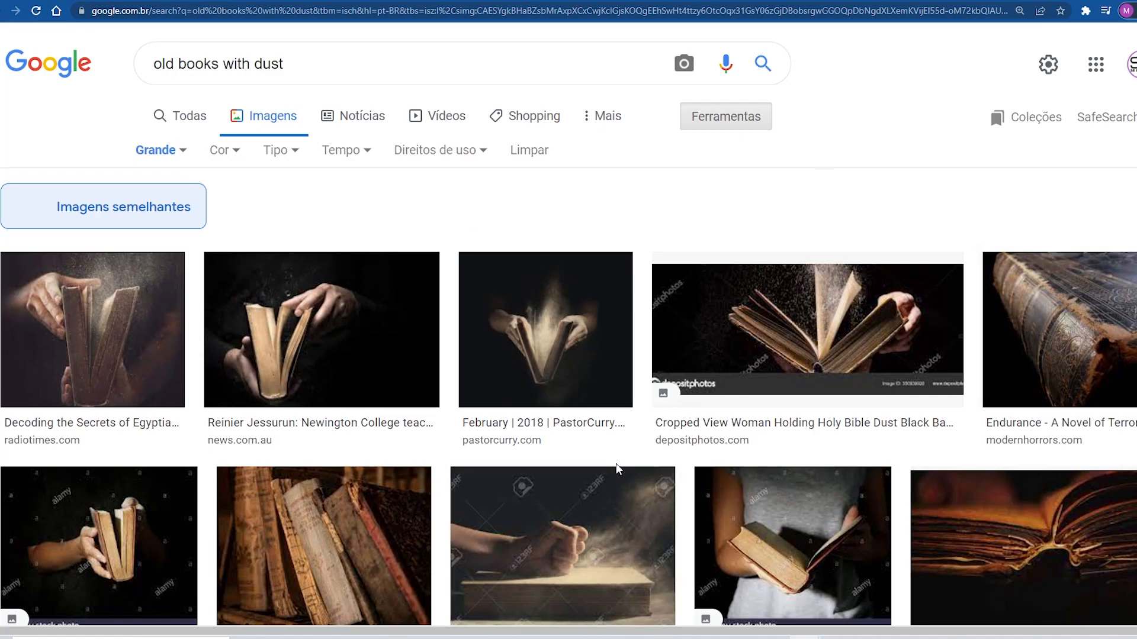
Step: Preview the first result, the 2,560 × 1,920 dusty open book, and bring up its image options
{"action": "scroll", "coordinate": [627, 398], "scroll_direction": "down", "scroll_amount": 2}
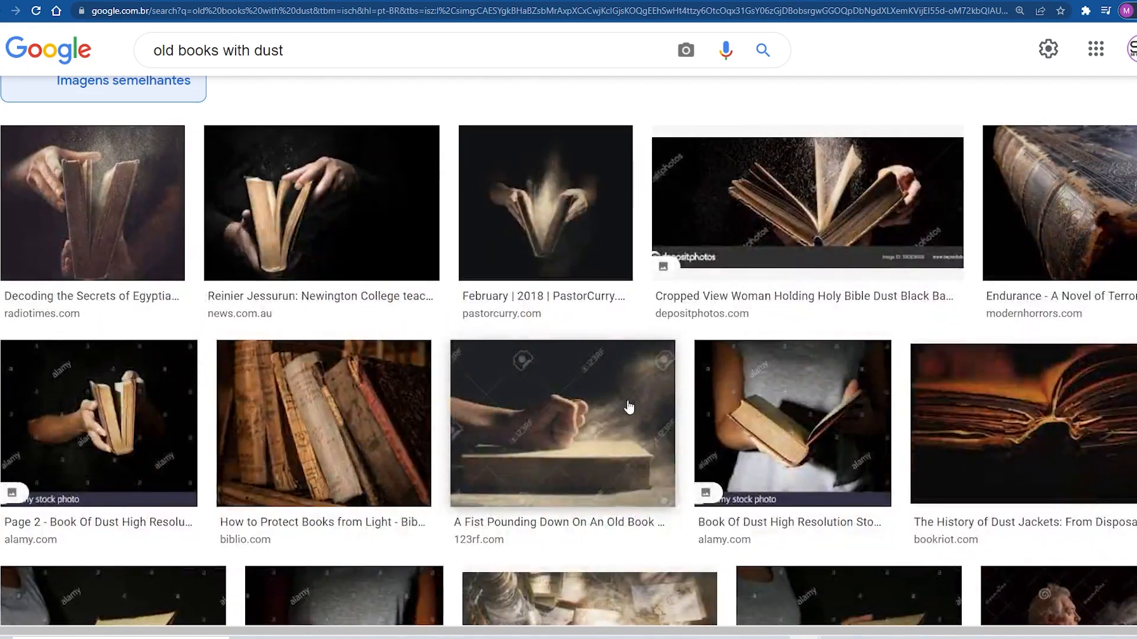
{"action": "scroll", "coordinate": [627, 406], "scroll_direction": "up", "scroll_amount": 2}
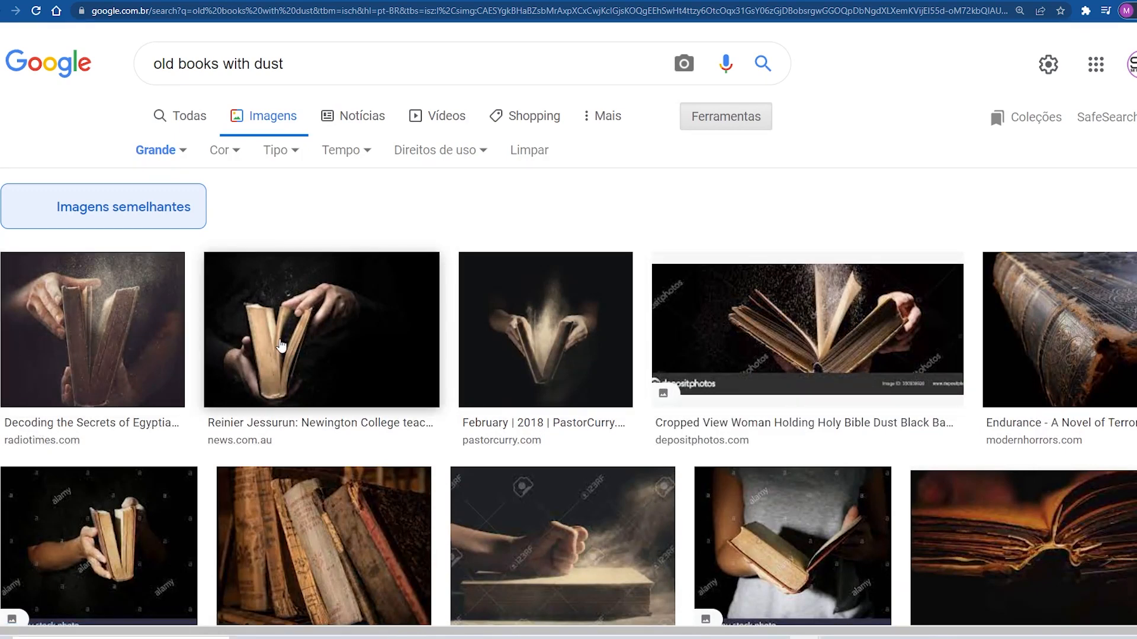
{"action": "scroll", "coordinate": [536, 403], "scroll_direction": "down", "scroll_amount": 3}
{"action": "scroll", "coordinate": [536, 404], "scroll_direction": "up", "scroll_amount": 3}
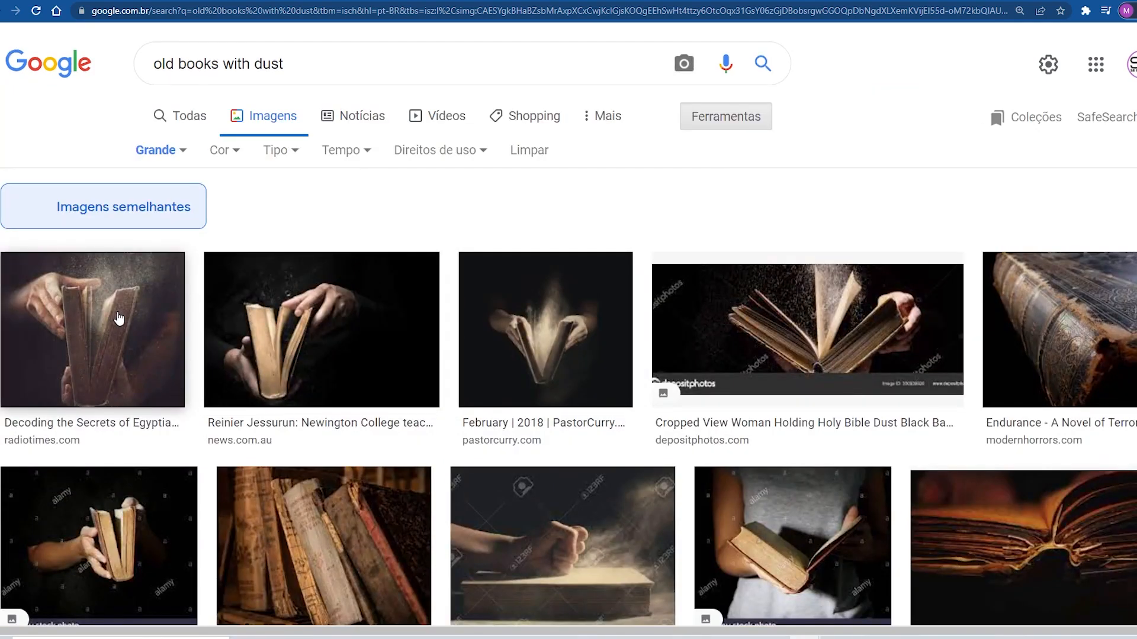
{"action": "left_click", "coordinate": [119, 319]}
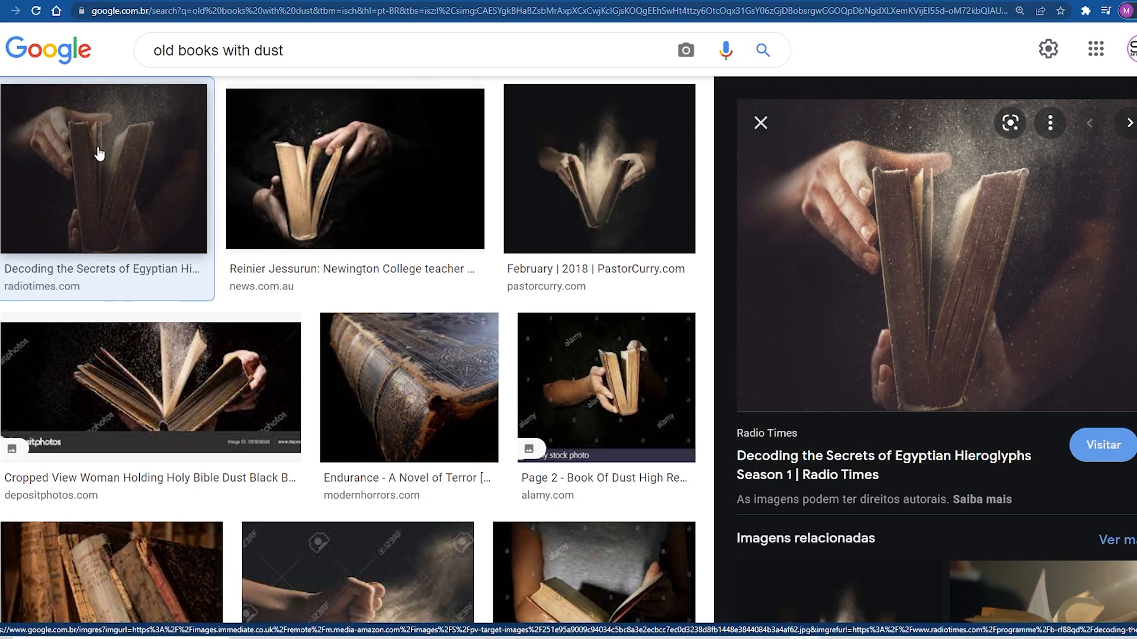
{"action": "right_click", "coordinate": [81, 143]}
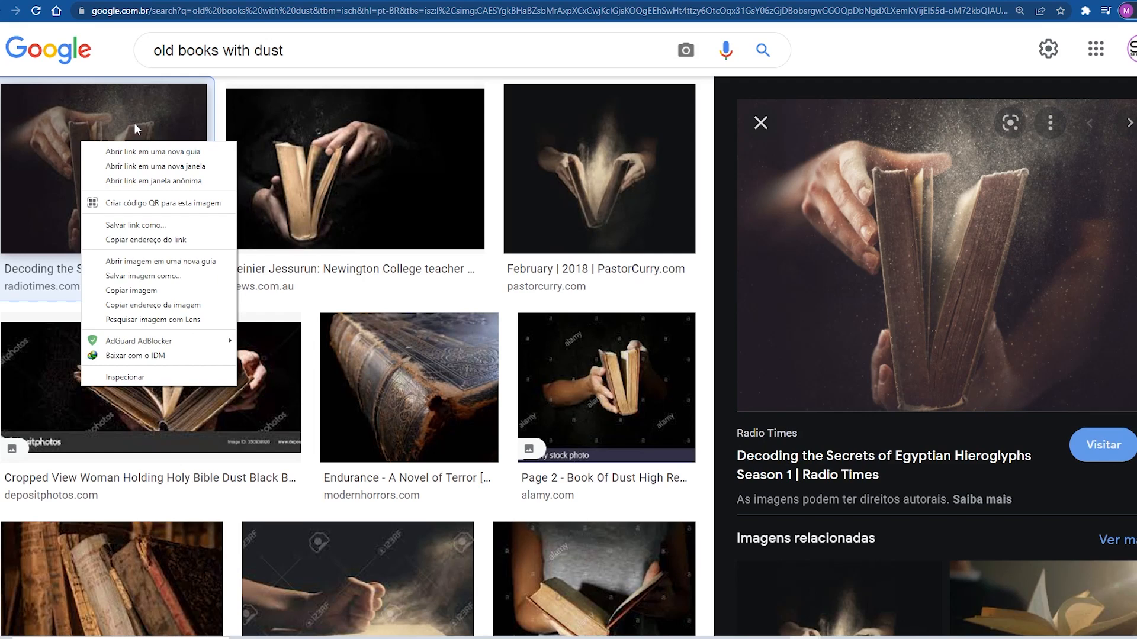
{"action": "left_click", "coordinate": [232, 90]}
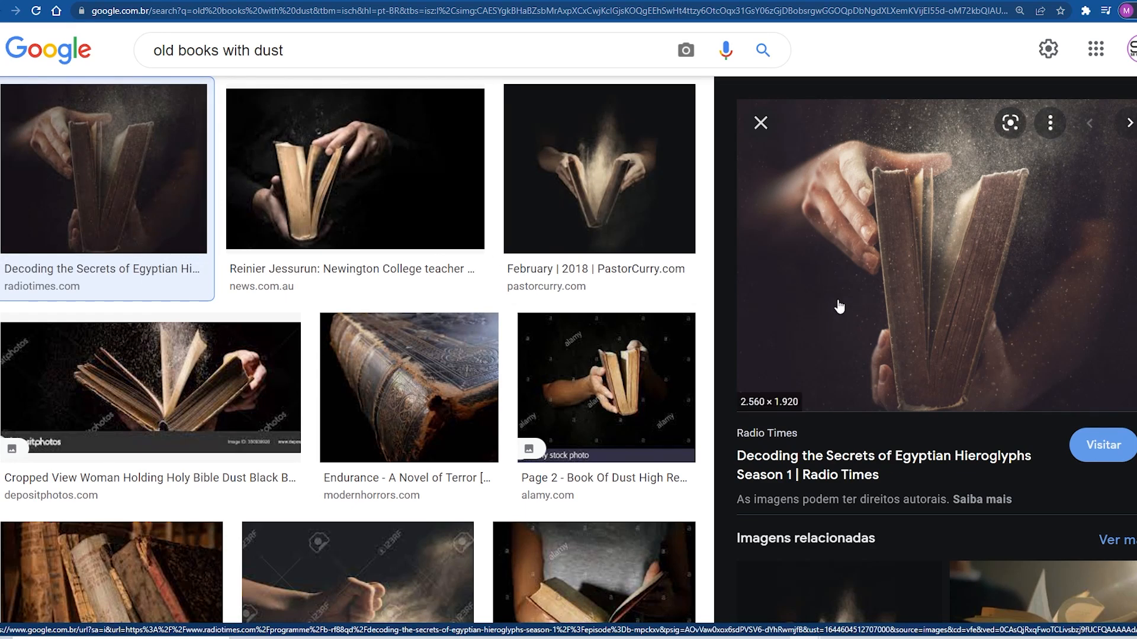
{"action": "right_click", "coordinate": [830, 201]}
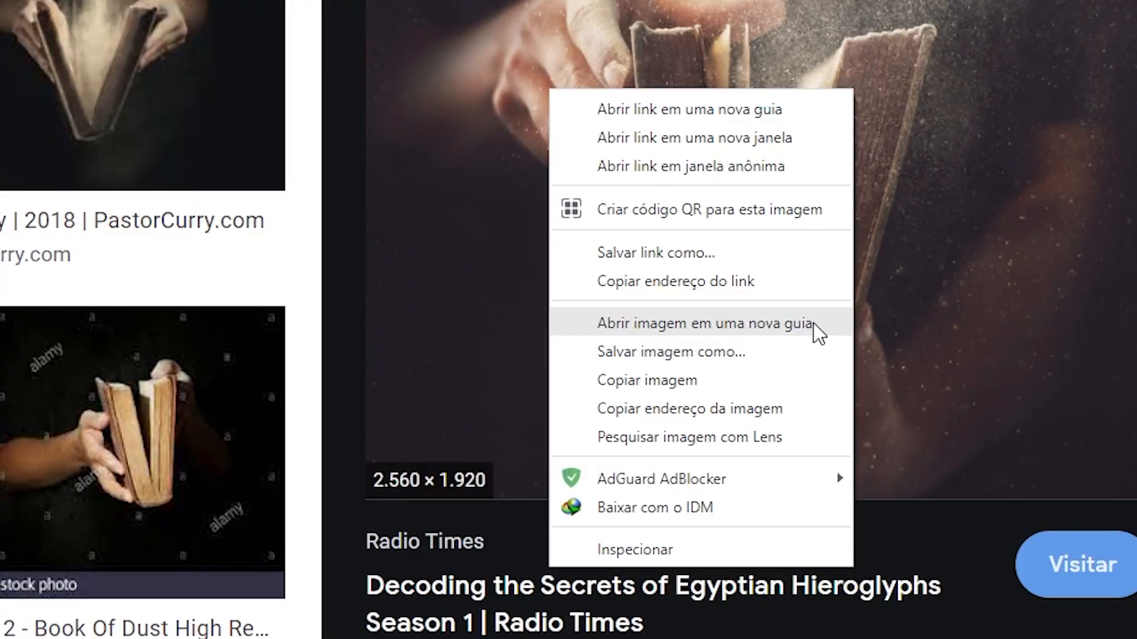
Step: Open the dusty book image in a new tab, then switch to the Catholic silhouette PNG tab
{"action": "left_click", "coordinate": [813, 323]}
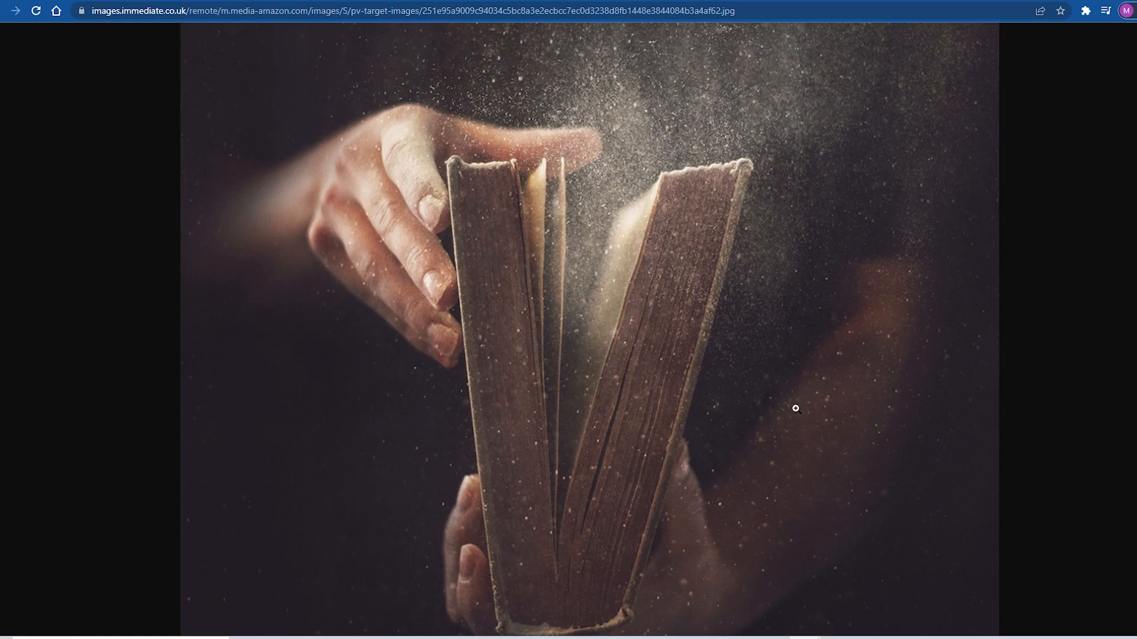
{"action": "right_click", "coordinate": [482, 184]}
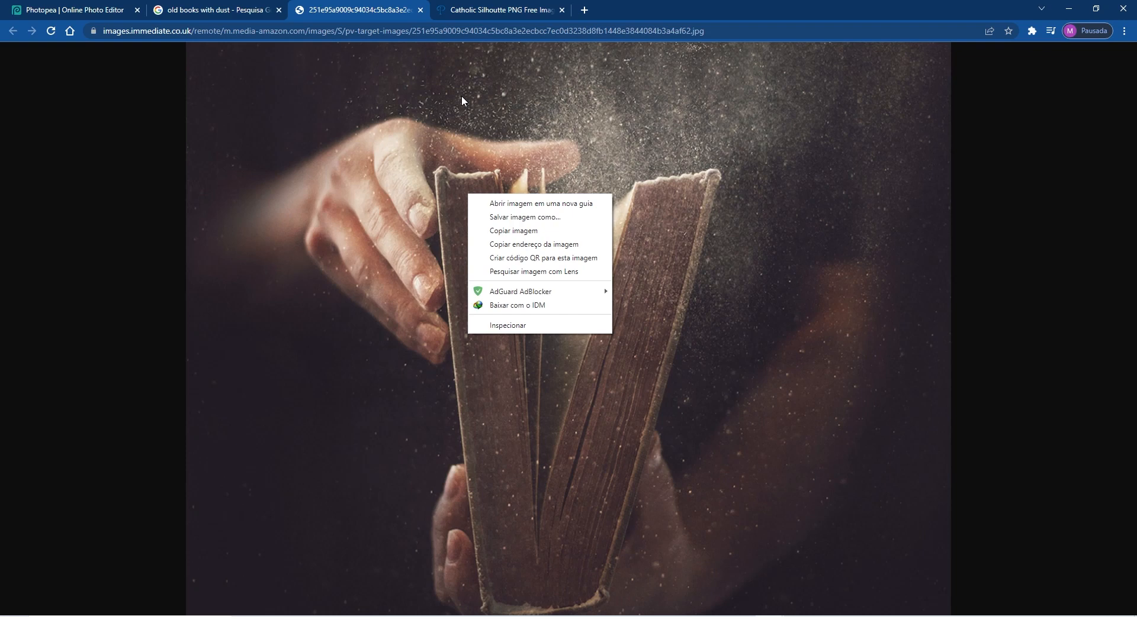
{"action": "left_click", "coordinate": [503, 10]}
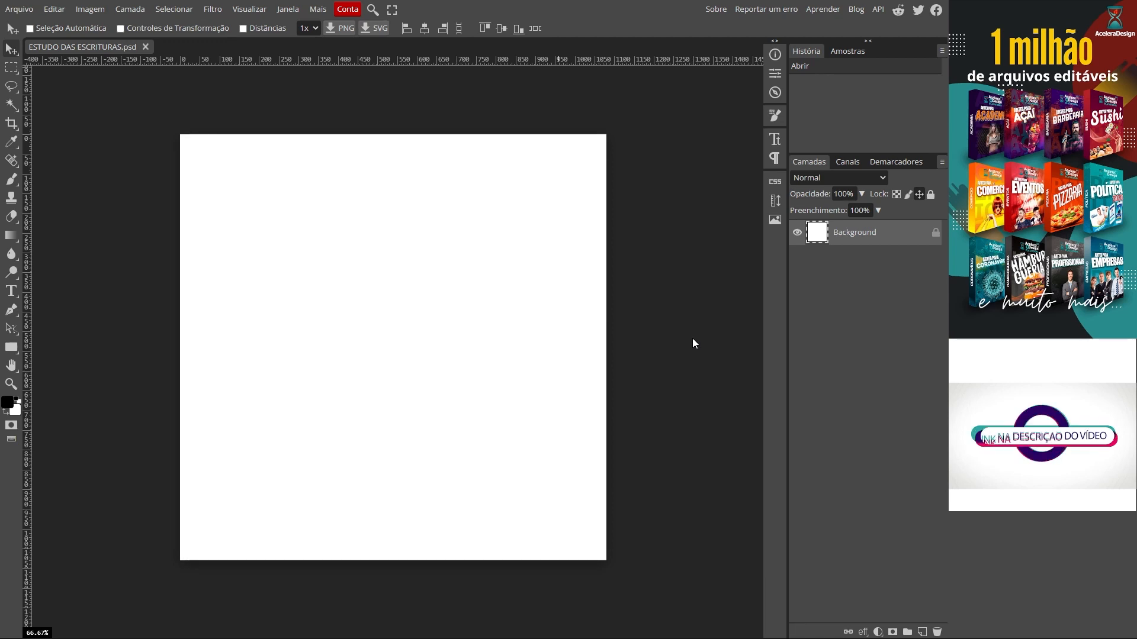
Step: Rename the Background layer to FUNDO and start placing an image via Arquivo > Abra e Coloque
{"action": "double_click", "coordinate": [855, 232]}
{"action": "type", "text": "FUNDO"}
{"action": "key", "text": "Return"}
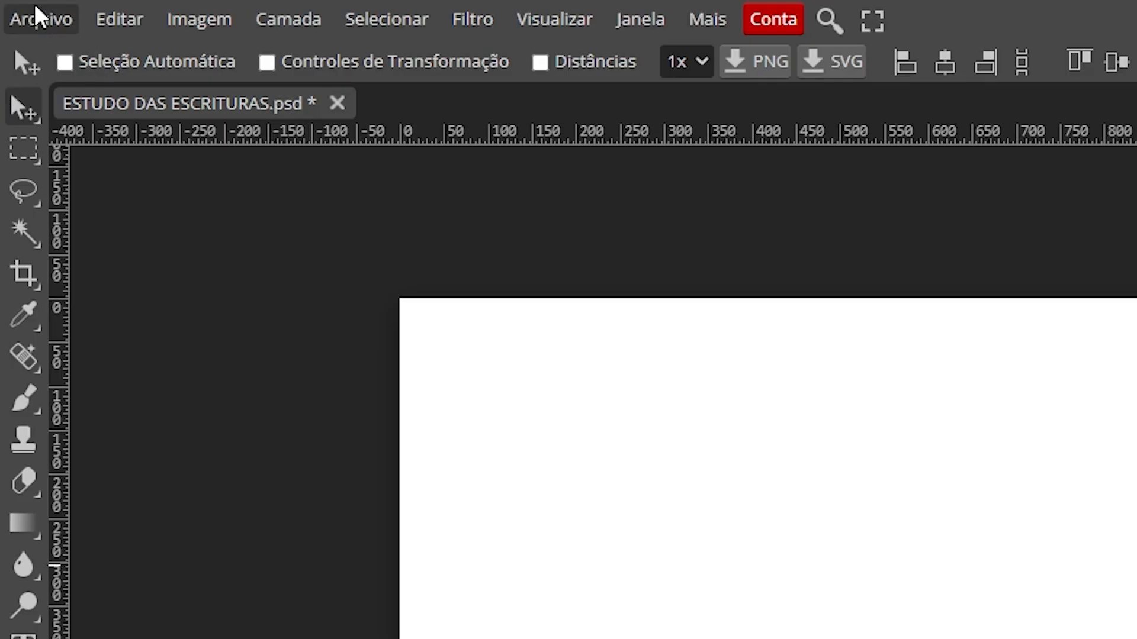
{"action": "left_click", "coordinate": [17, 8]}
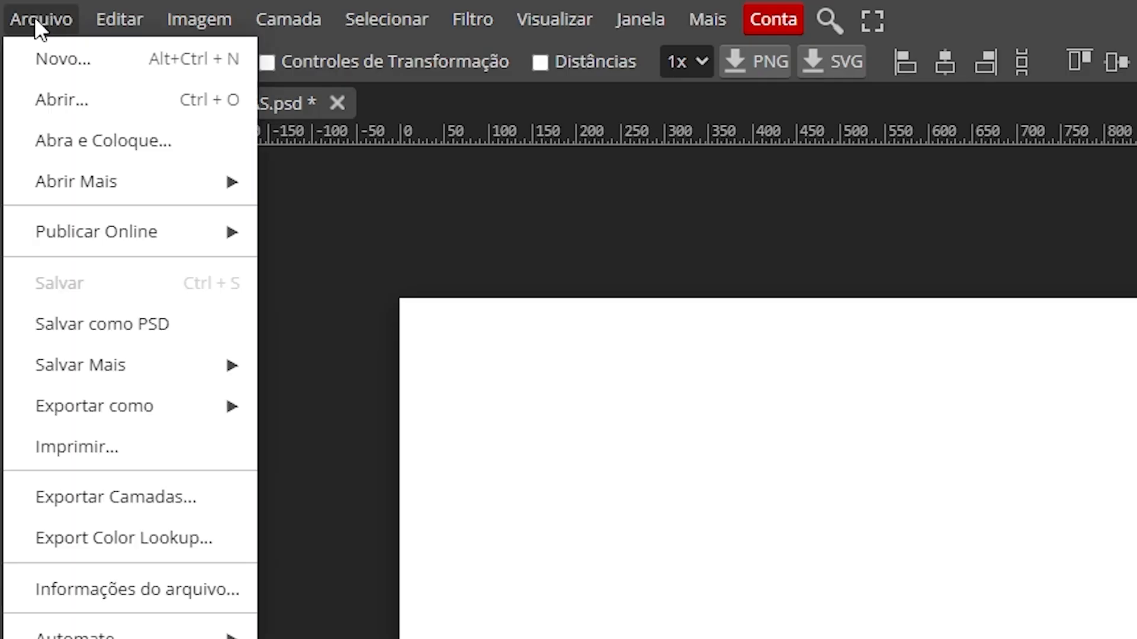
{"action": "left_click", "coordinate": [114, 153]}
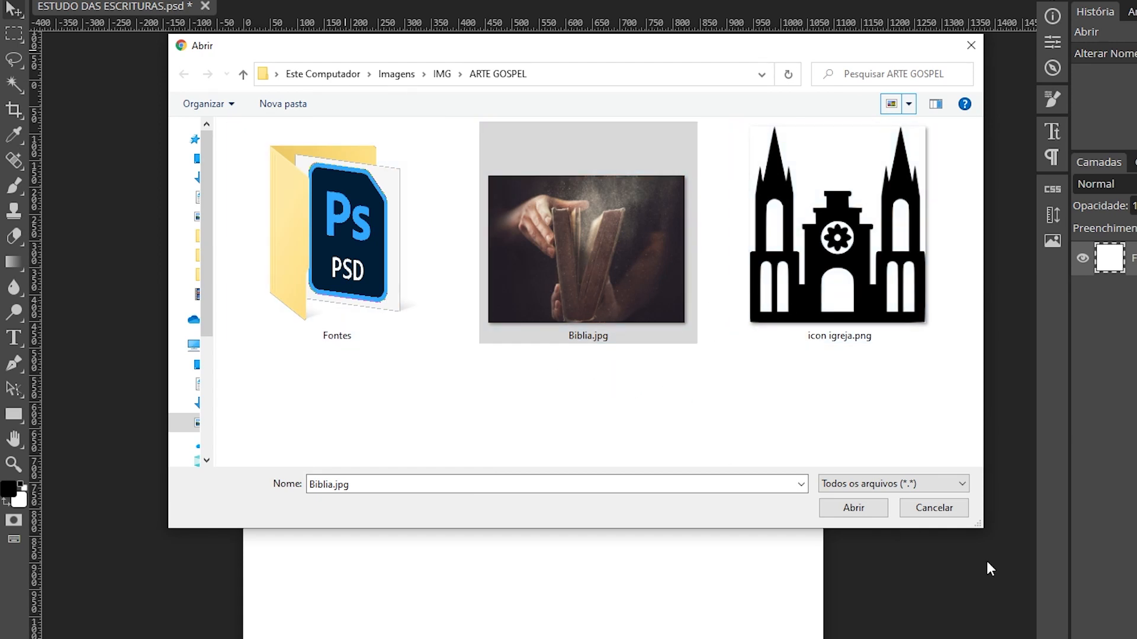
Step: Place Biblia.jpg, enlarge it proportionally to the canvas width, and align it to the top edge
{"action": "left_click", "coordinate": [854, 508]}
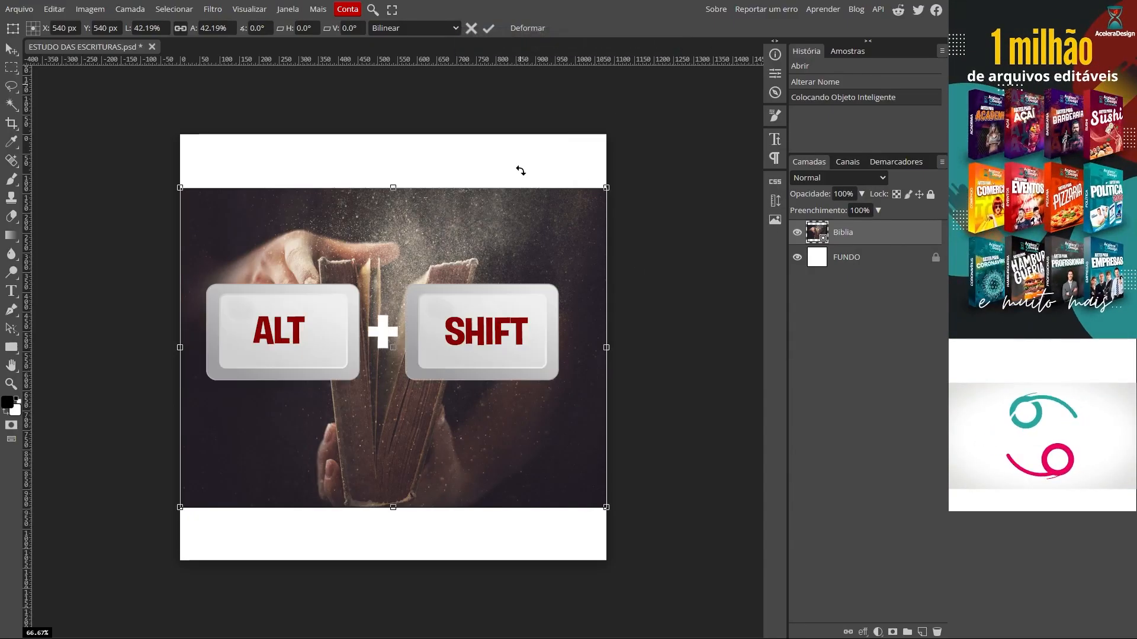
{"action": "left_click_drag", "start_coordinate": [605, 187], "coordinate": [596, 147]}
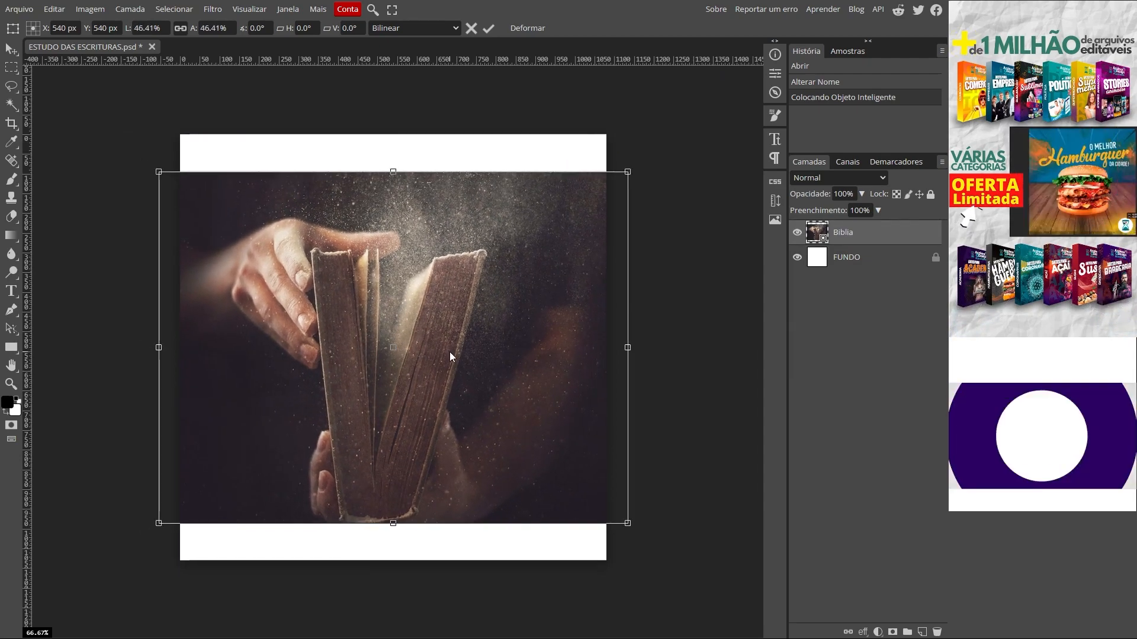
{"action": "left_click_drag", "start_coordinate": [449, 352], "coordinate": [450, 315]}
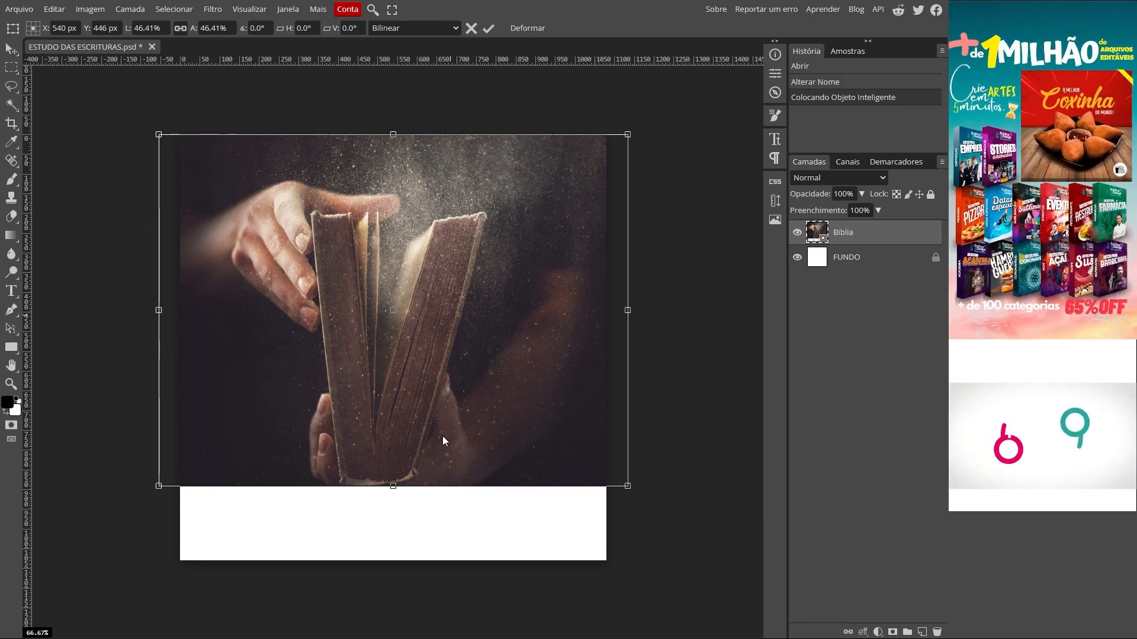
{"action": "key", "text": "Return"}
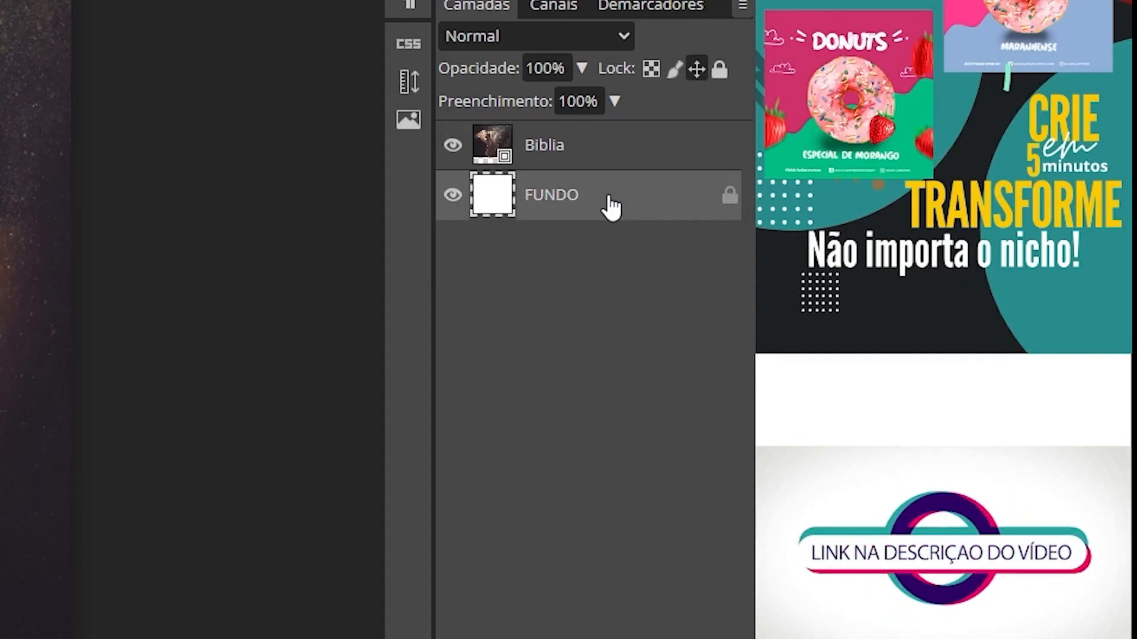
Step: Give FUNDO a Color Overlay in dark purple #211d25 sampled from the Biblia photo
{"action": "double_click", "coordinate": [616, 207]}
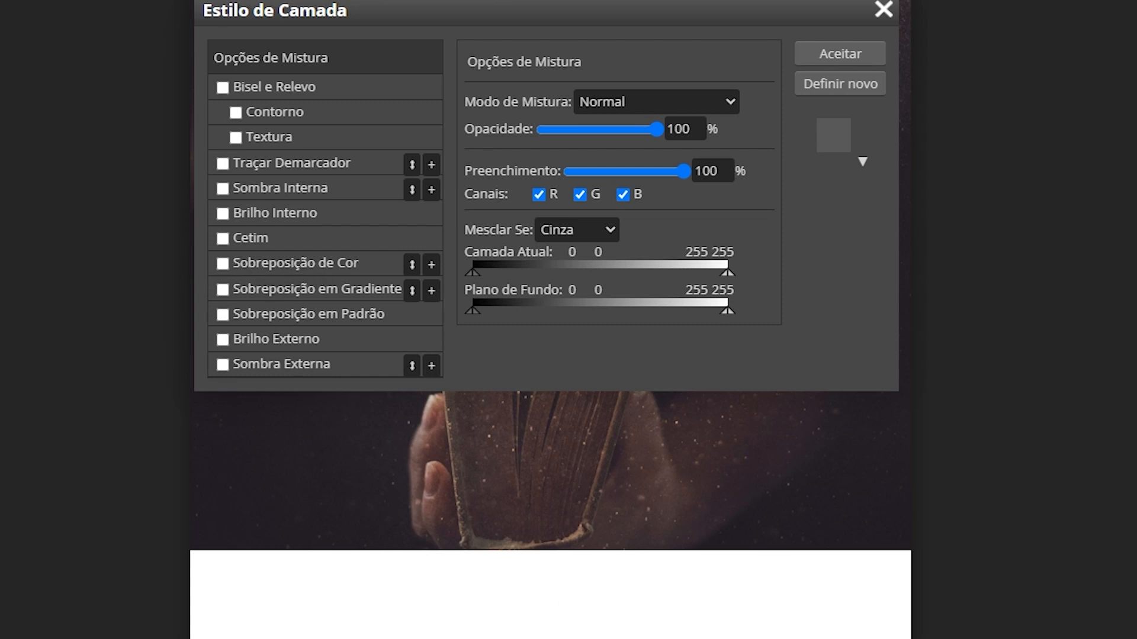
{"action": "left_click", "coordinate": [277, 265]}
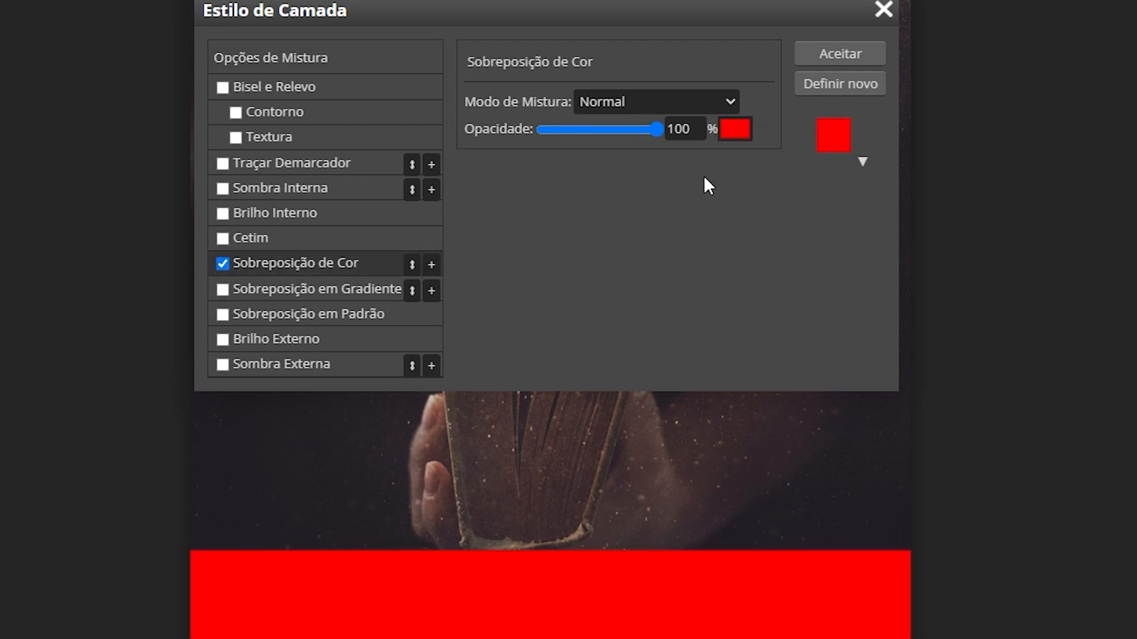
{"action": "left_click", "coordinate": [734, 131]}
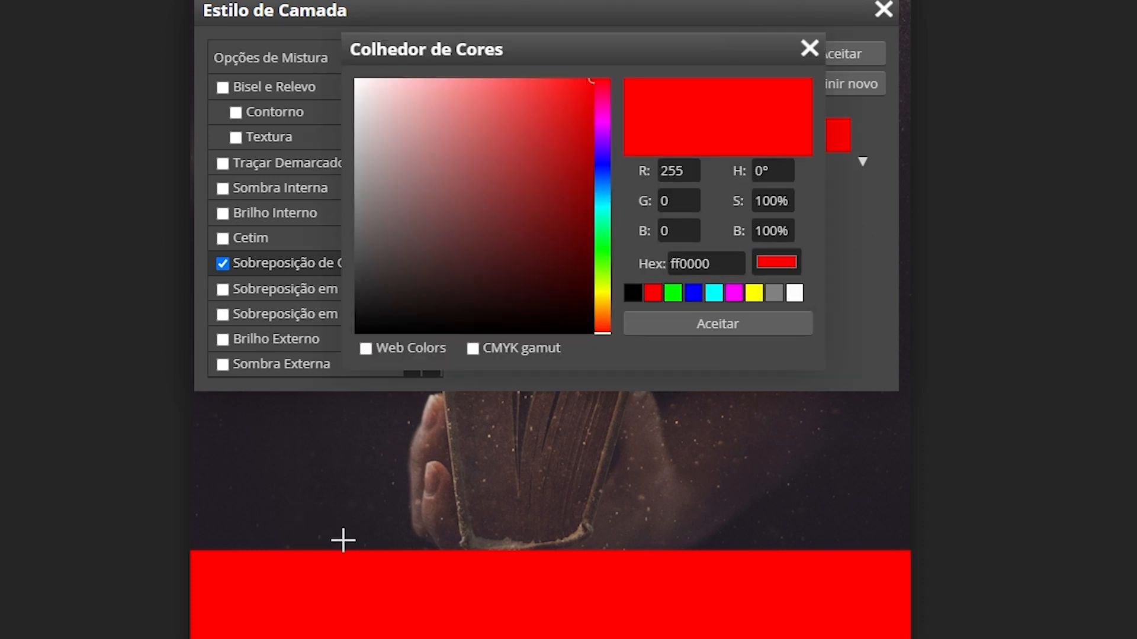
{"action": "left_click", "coordinate": [322, 542]}
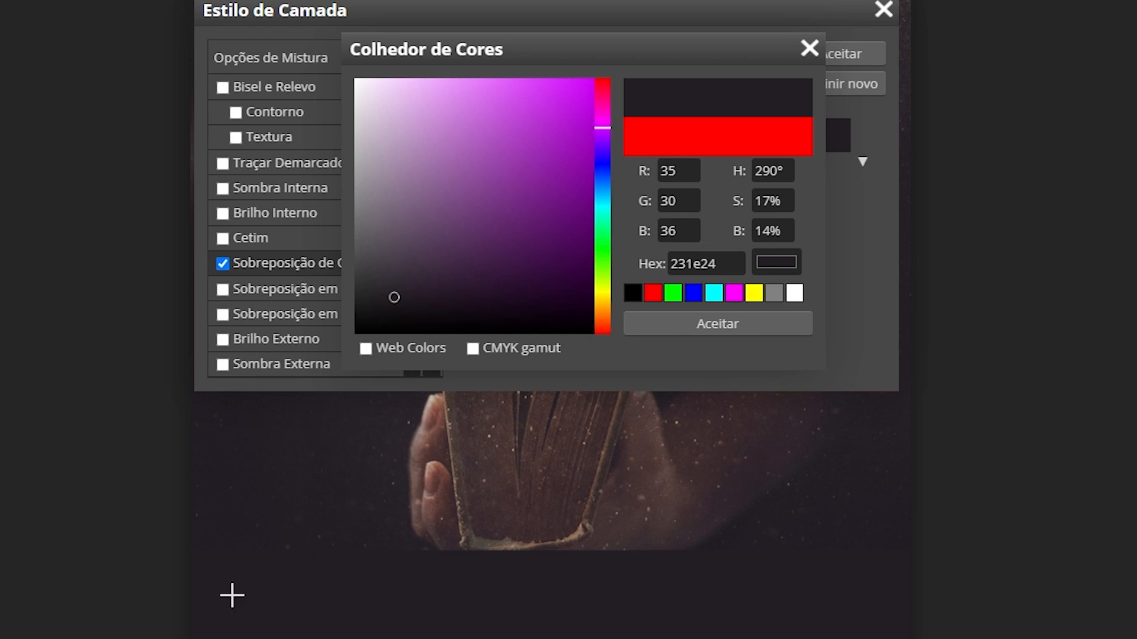
{"action": "left_click", "coordinate": [343, 508]}
{"action": "left_click", "coordinate": [333, 537]}
{"action": "left_click", "coordinate": [723, 264]}
{"action": "left_click", "coordinate": [400, 382]}
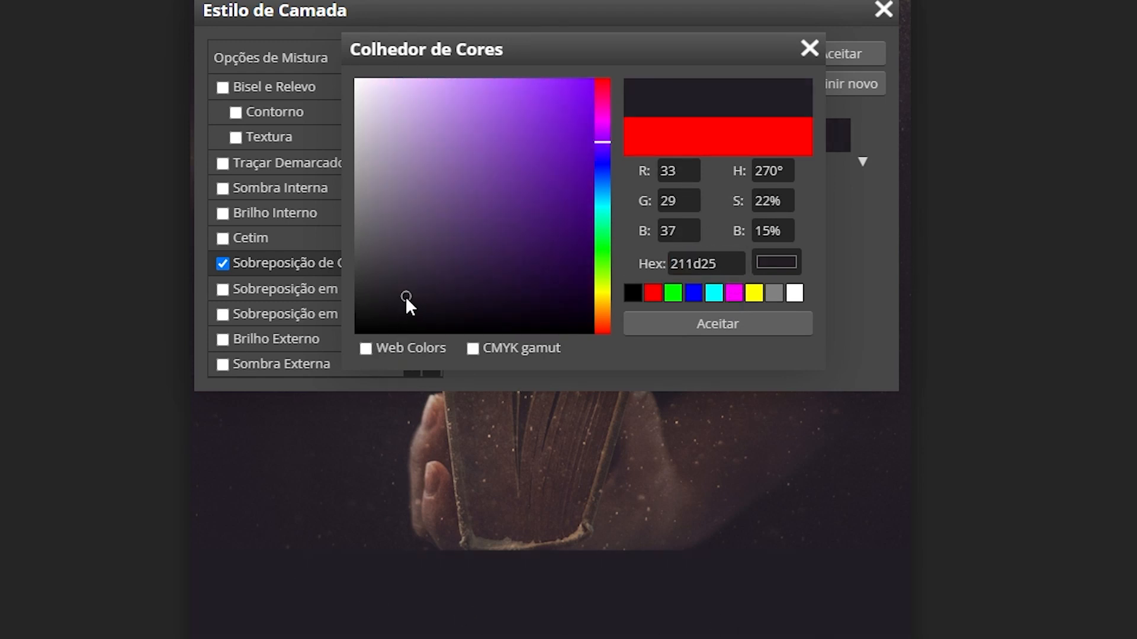
{"action": "left_click", "coordinate": [695, 322]}
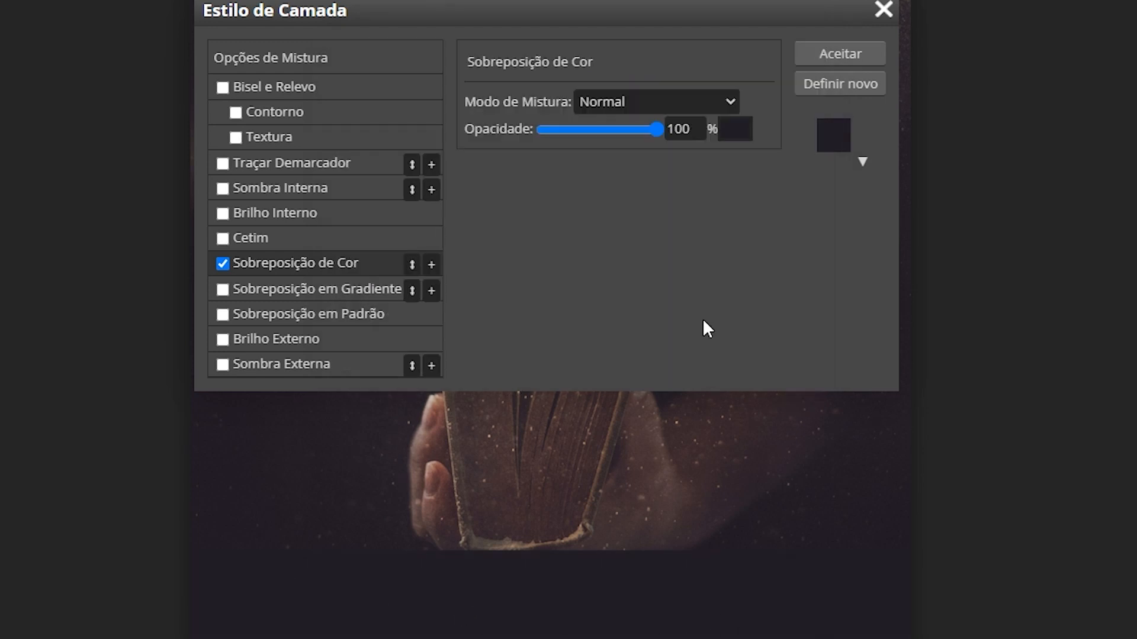
{"action": "left_click", "coordinate": [837, 54]}
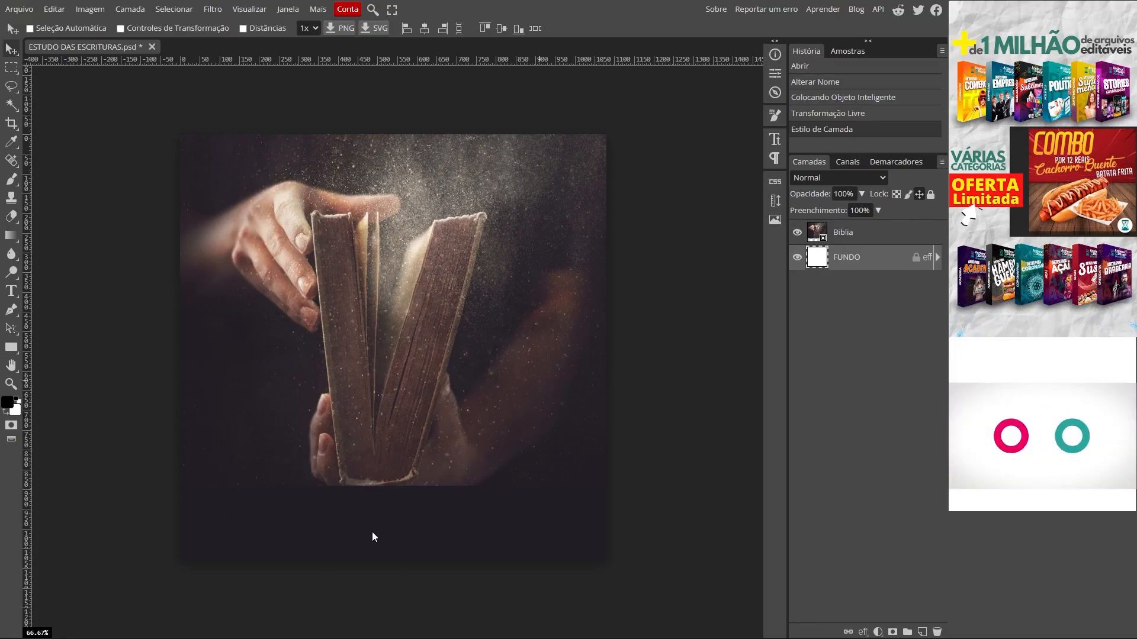
Step: Add a layer mask to the Biblia layer and enlarge the brush for painting it
{"action": "left_click", "coordinate": [389, 531], "text": "ctrl"}
{"action": "scroll", "coordinate": [373, 522], "scroll_direction": "up", "scroll_amount": 3}
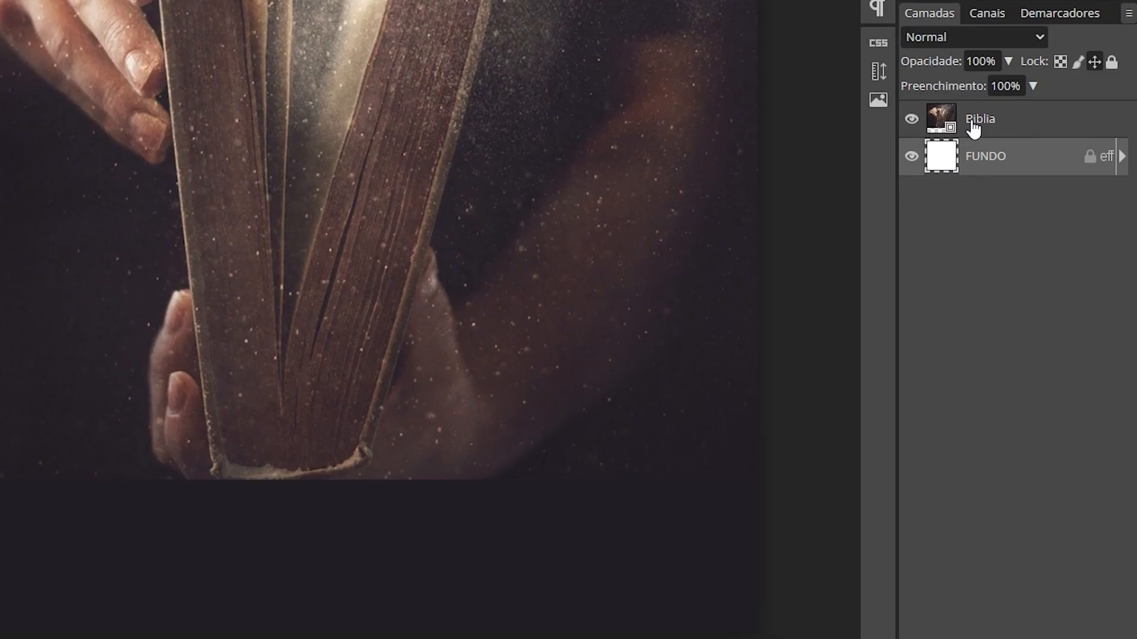
{"action": "left_click", "coordinate": [974, 128]}
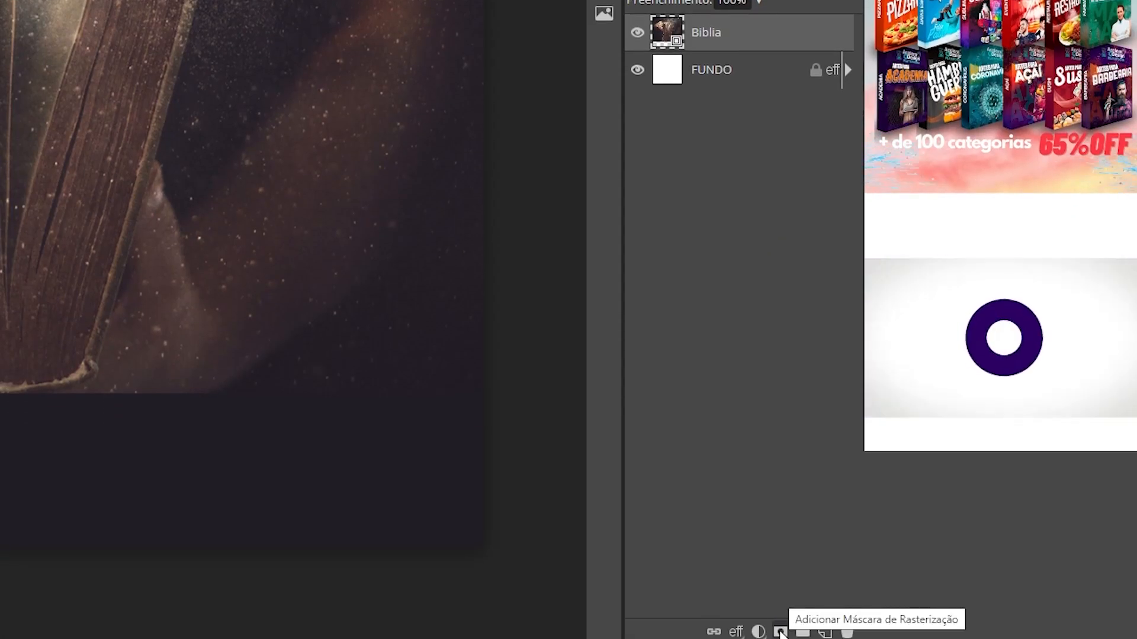
{"action": "left_click", "coordinate": [780, 632]}
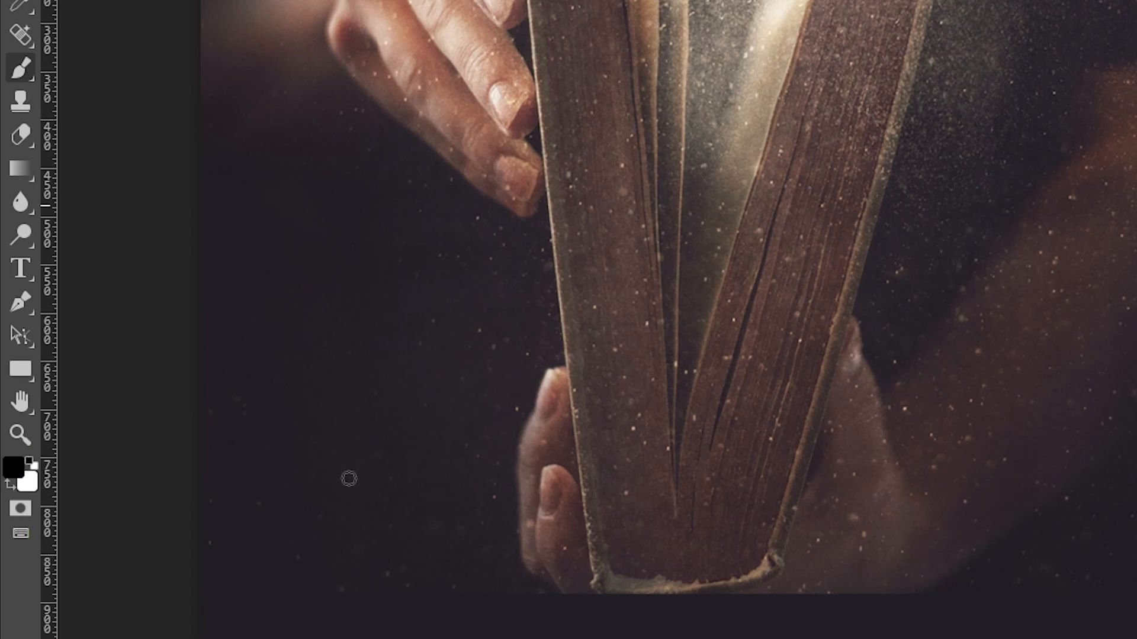
{"action": "left_click_drag", "start_coordinate": [349, 479], "coordinate": [410, 484]}
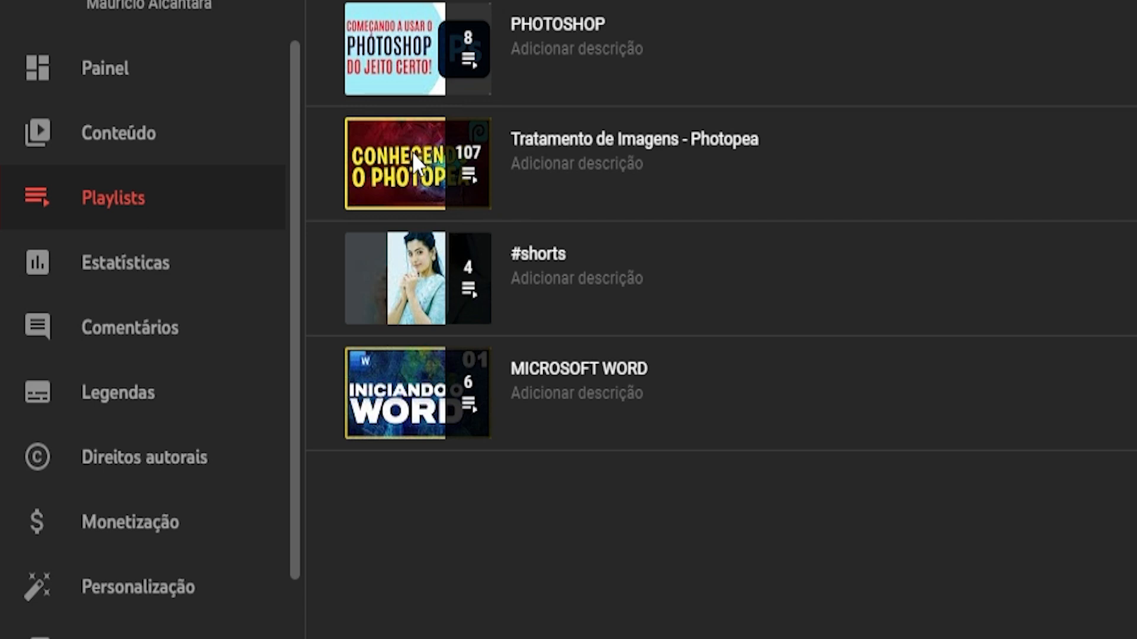
Step: Open the Tratamento de Imagens - Photopea playlist and scroll through its 107 videos
{"action": "left_click", "coordinate": [412, 152]}
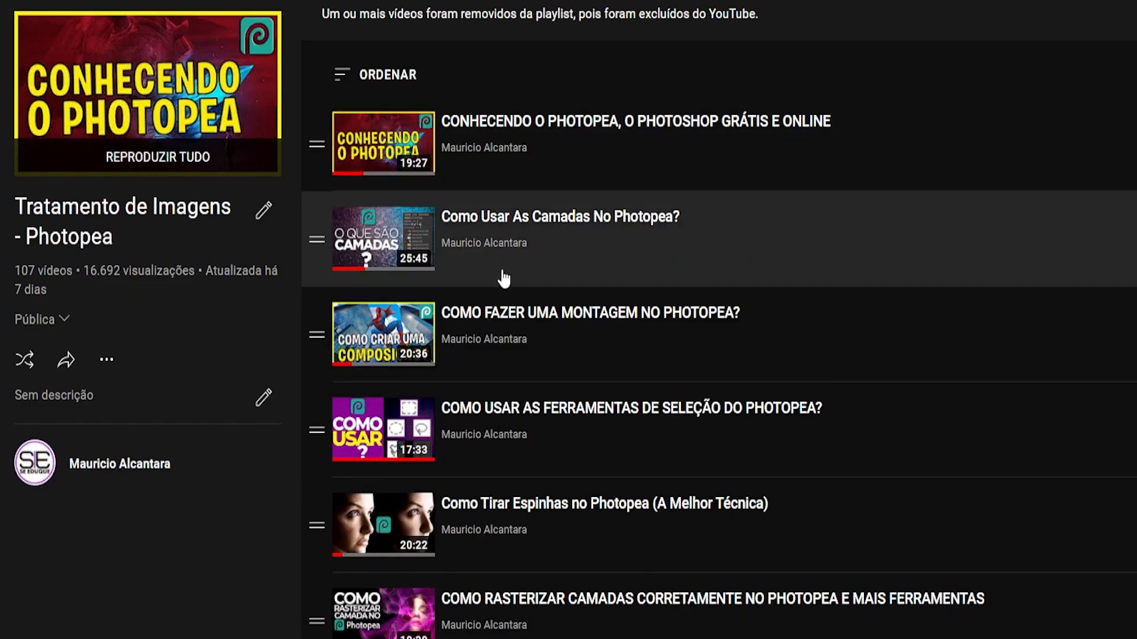
{"action": "scroll", "coordinate": [503, 281], "scroll_direction": "down", "scroll_amount": 12}
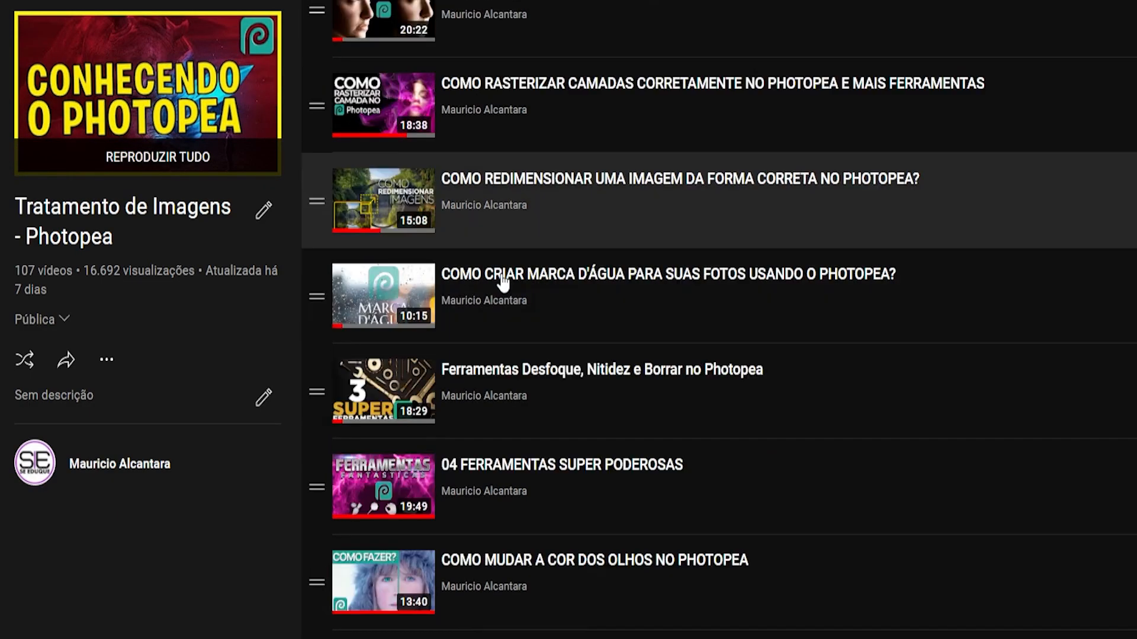
{"action": "scroll", "coordinate": [503, 281], "scroll_direction": "down", "scroll_amount": 4}
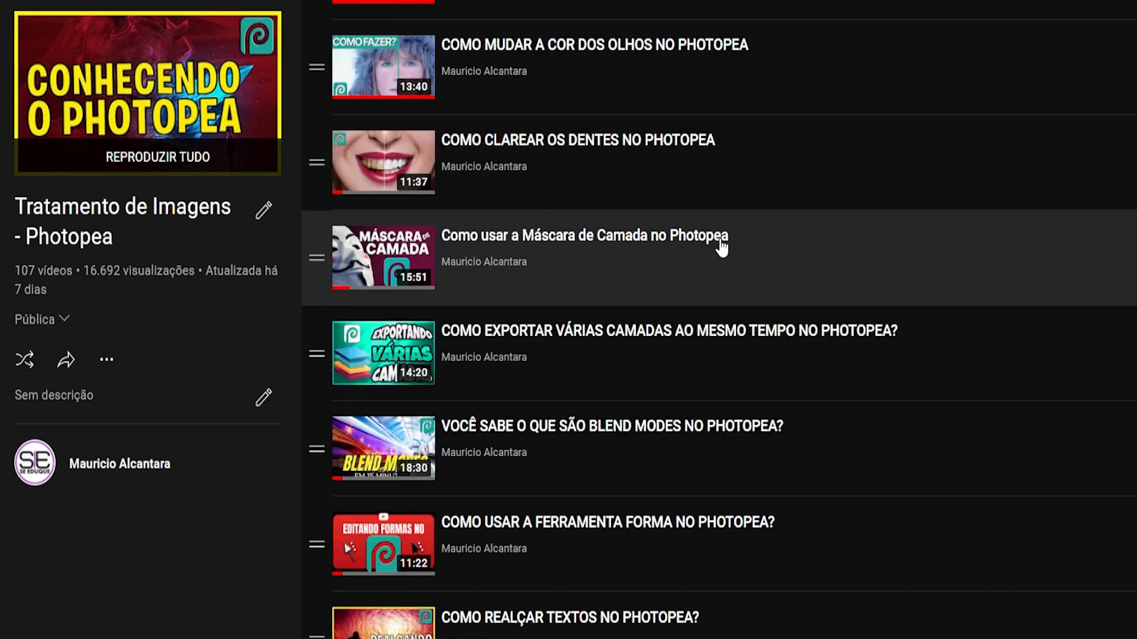
{"action": "scroll", "coordinate": [655, 362], "scroll_direction": "up", "scroll_amount": 10}
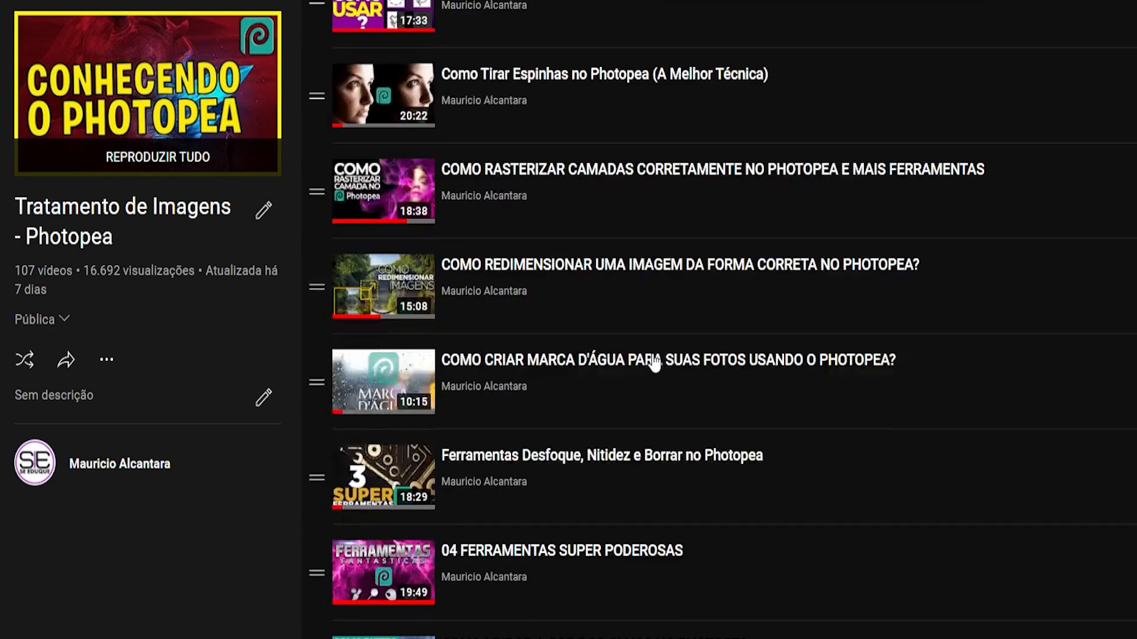
{"action": "scroll", "coordinate": [654, 363], "scroll_direction": "down", "scroll_amount": 20}
{"action": "scroll", "coordinate": [655, 362], "scroll_direction": "down", "scroll_amount": 20}
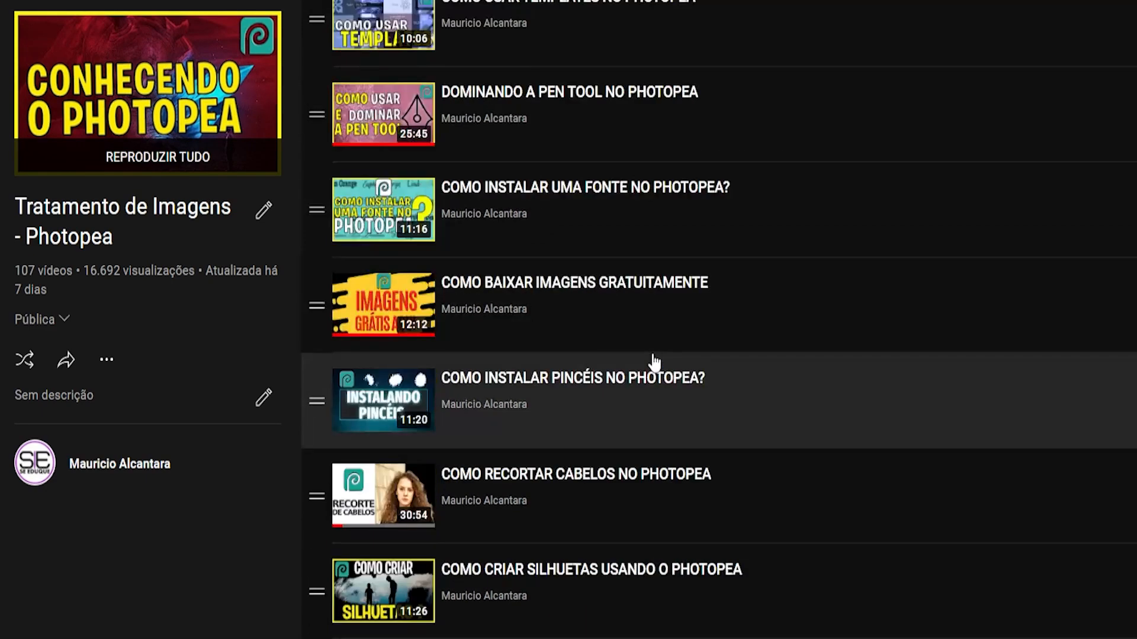
{"action": "scroll", "coordinate": [655, 362], "scroll_direction": "down", "scroll_amount": 20}
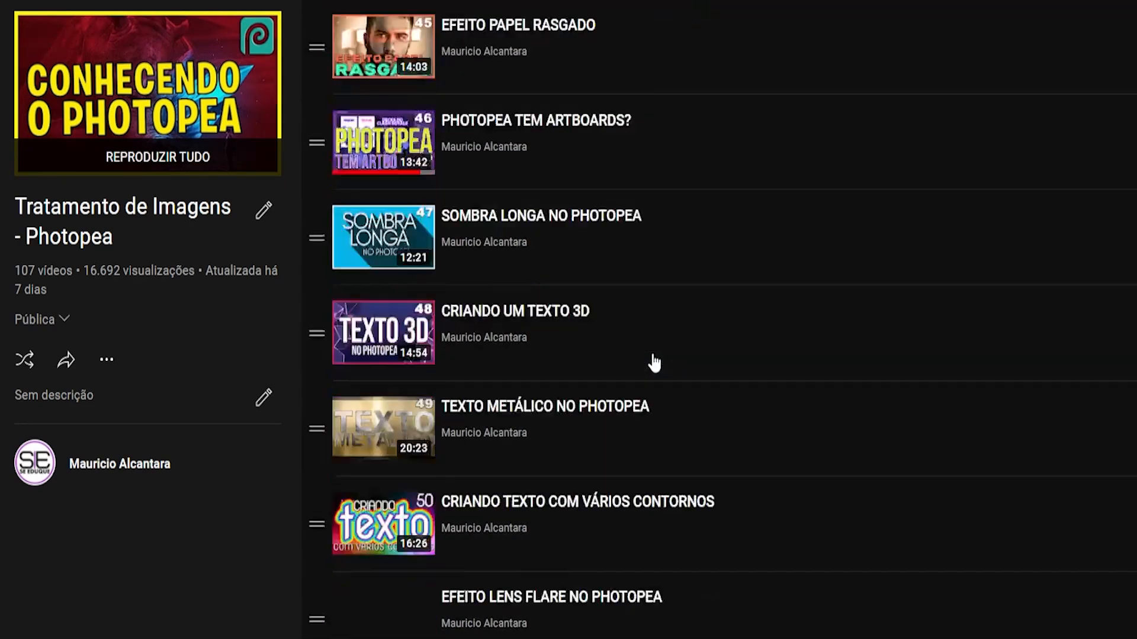
{"action": "scroll", "coordinate": [654, 363], "scroll_direction": "down", "scroll_amount": 20}
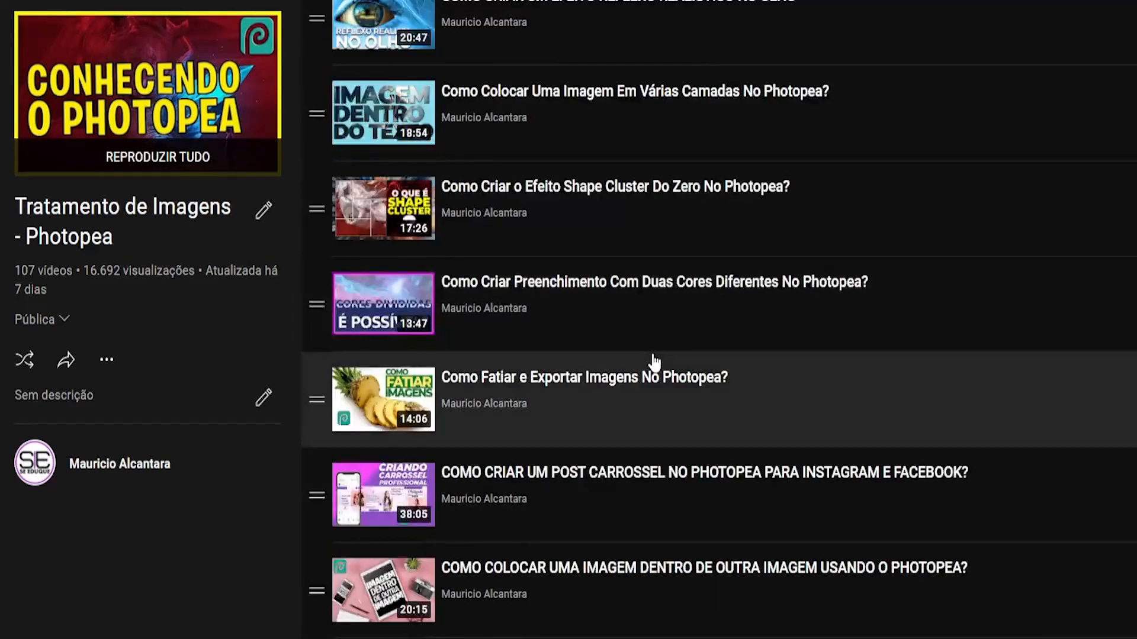
{"action": "scroll", "coordinate": [654, 363], "scroll_direction": "down", "scroll_amount": 20}
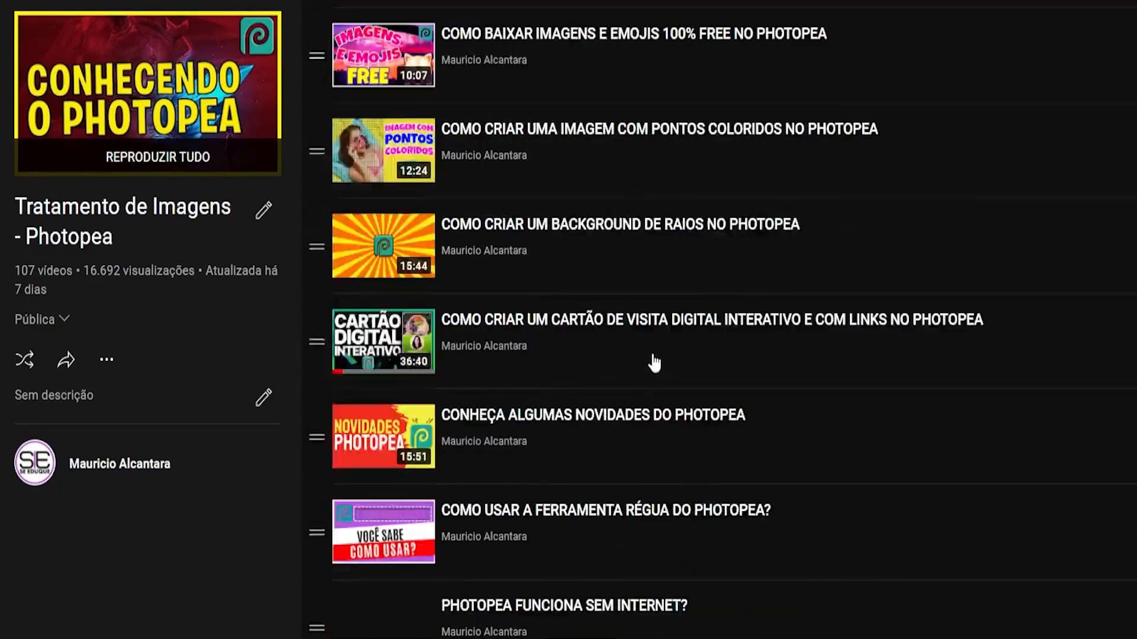
{"action": "scroll", "coordinate": [655, 362], "scroll_direction": "down", "scroll_amount": 5}
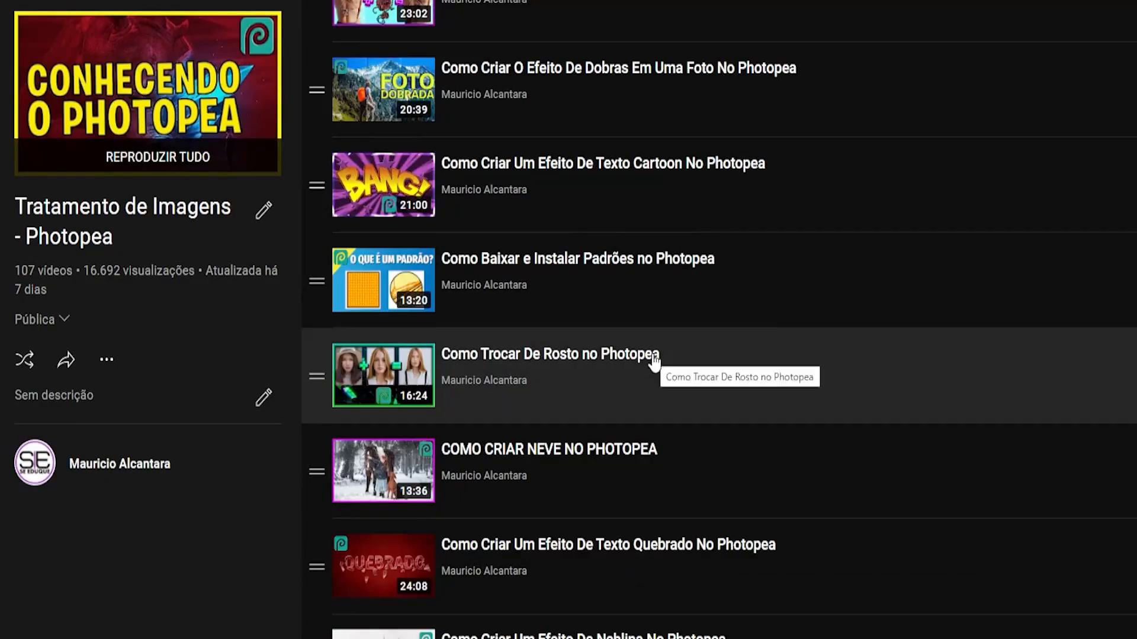
{"action": "scroll", "coordinate": [681, 481], "scroll_direction": "down", "scroll_amount": 10}
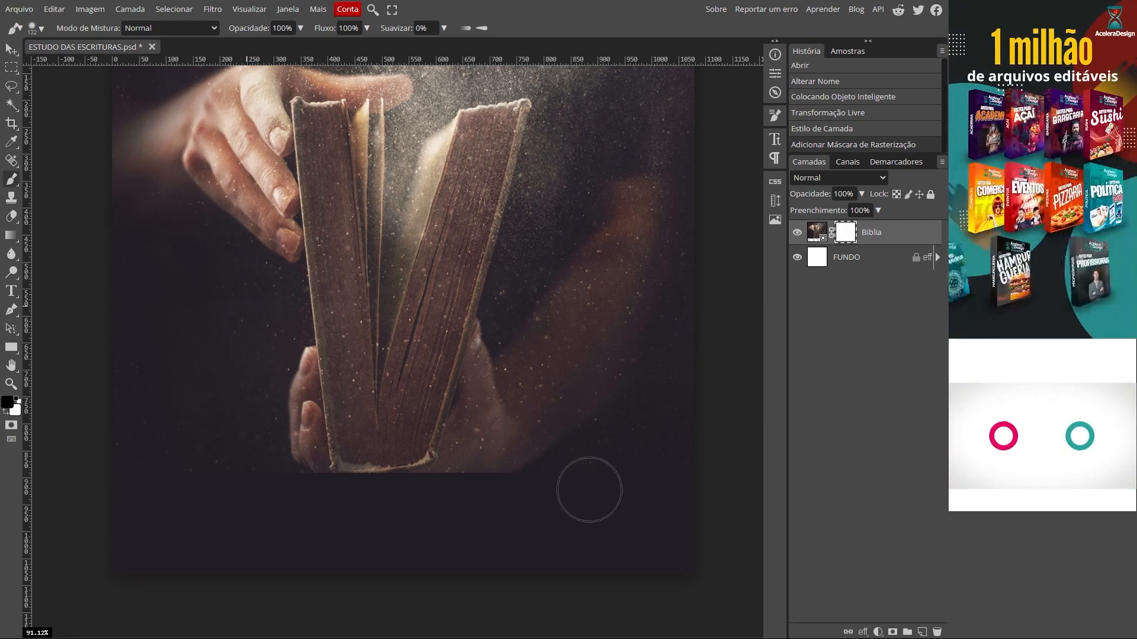
Step: Lower the brush flow to 2%
{"action": "left_click", "coordinate": [367, 27]}
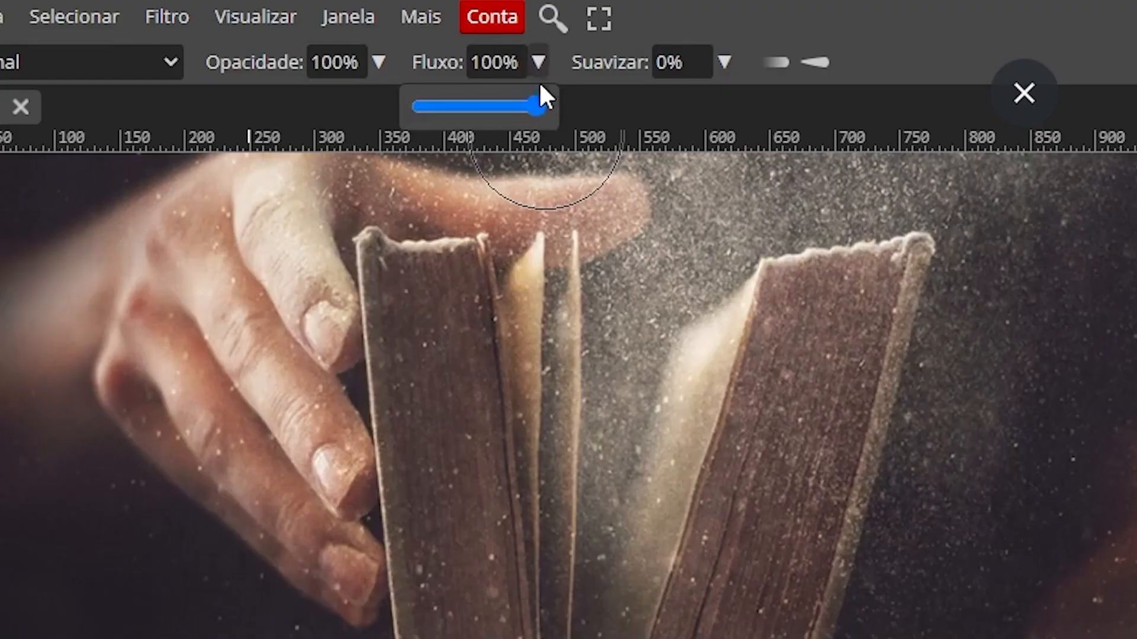
{"action": "left_click_drag", "start_coordinate": [366, 46], "coordinate": [332, 47]}
{"action": "mouse_move", "coordinate": [426, 124]}
{"action": "left_mouse_down"}
{"action": "mouse_move", "coordinate": [436, 113]}
{"action": "mouse_move", "coordinate": [424, 110]}
{"action": "left_mouse_up"}
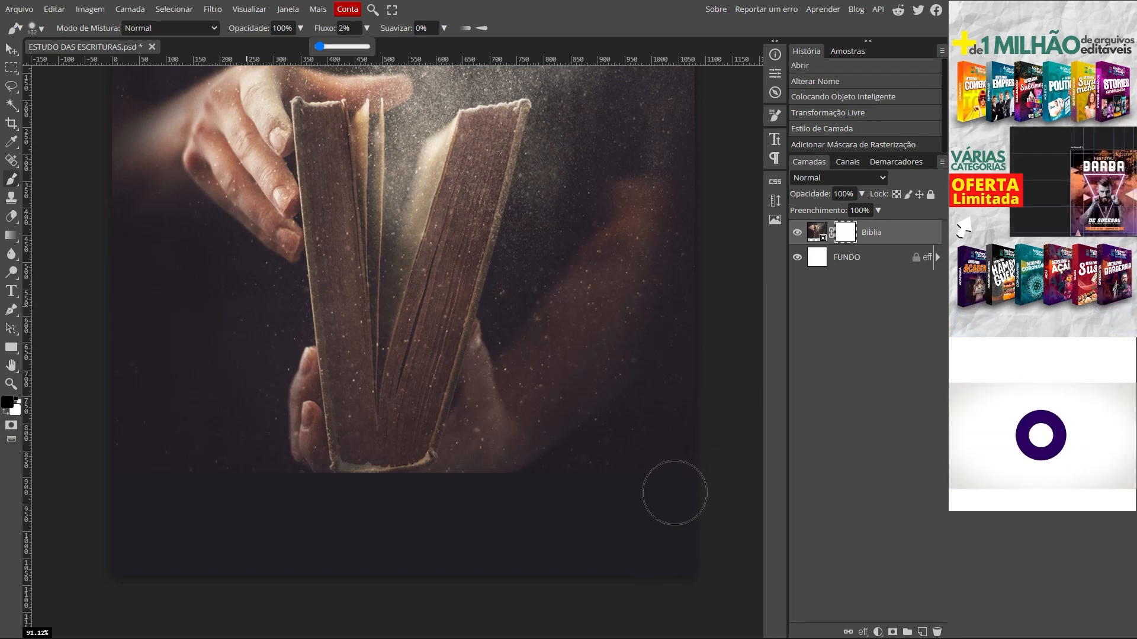
{"action": "mouse_move", "coordinate": [553, 496]}
{"action": "left_mouse_down"}
{"action": "mouse_move", "coordinate": [509, 501]}
{"action": "mouse_move", "coordinate": [716, 490]}
{"action": "mouse_move", "coordinate": [381, 515]}
{"action": "mouse_move", "coordinate": [140, 490]}
{"action": "left_mouse_up"}
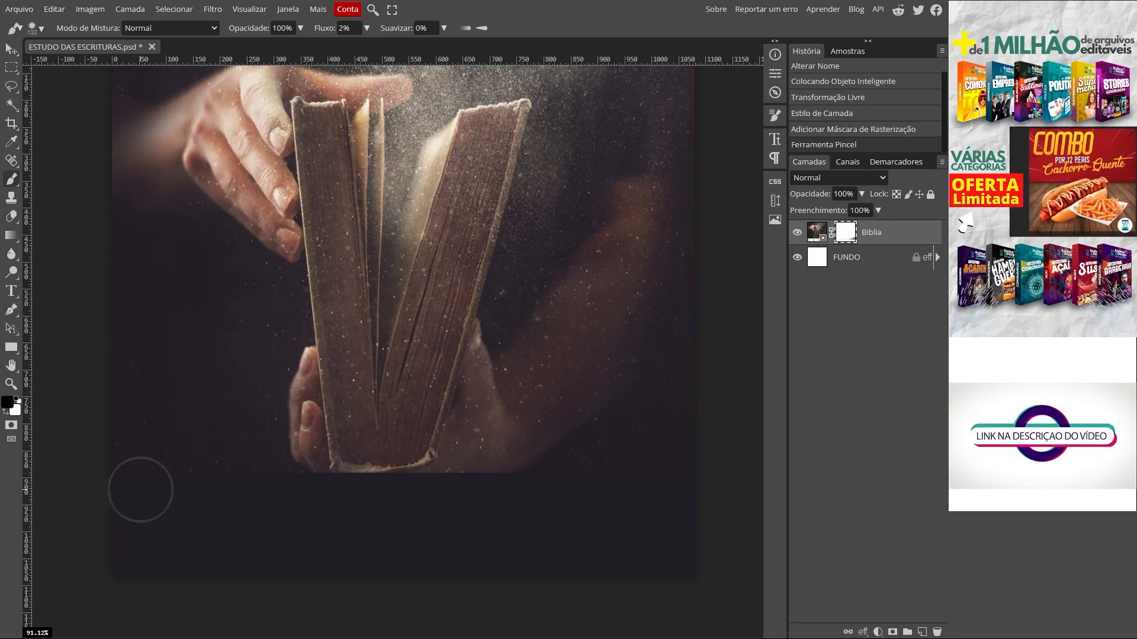
Step: Paint black on the Biblia mask to fade the photo's bottom edge into darkness
{"action": "mouse_move", "coordinate": [274, 469]}
{"action": "left_mouse_down"}
{"action": "mouse_move", "coordinate": [338, 472]}
{"action": "mouse_move", "coordinate": [277, 495]}
{"action": "left_mouse_up"}
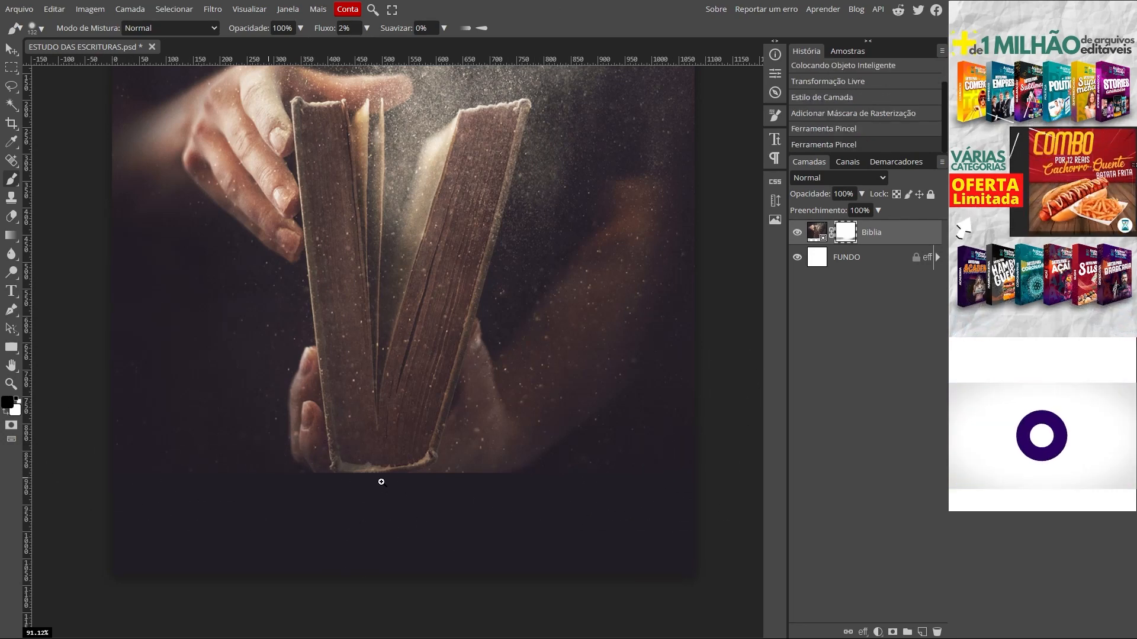
{"action": "left_click_drag", "start_coordinate": [382, 480], "coordinate": [397, 486]}
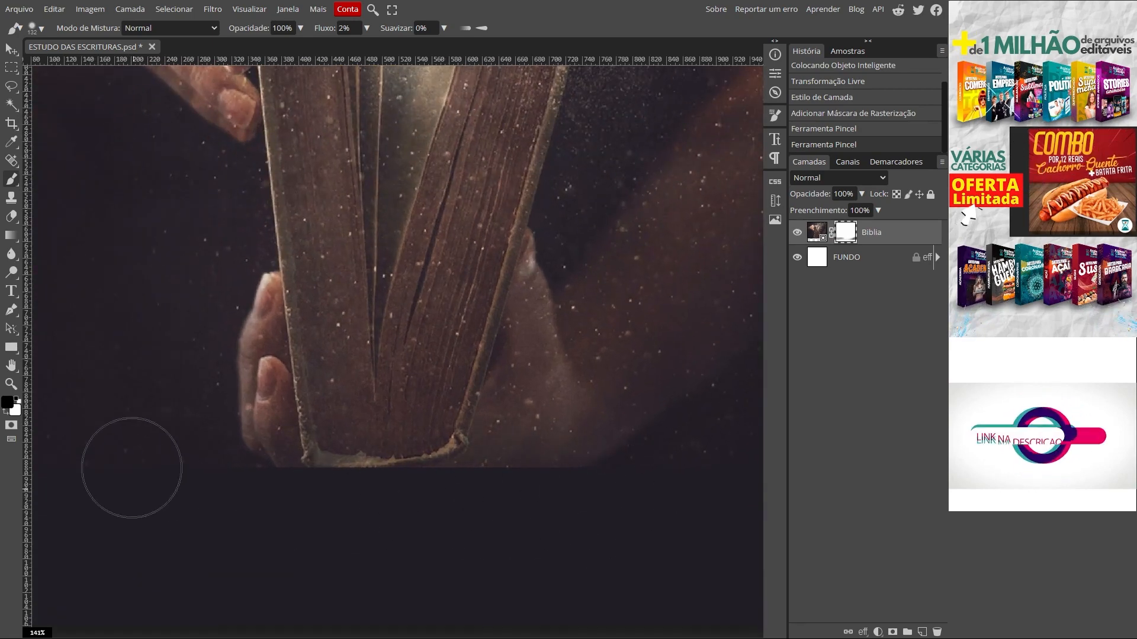
{"action": "mouse_move", "coordinate": [676, 454]}
{"action": "left_mouse_down"}
{"action": "mouse_move", "coordinate": [509, 484]}
{"action": "mouse_move", "coordinate": [530, 472]}
{"action": "mouse_move", "coordinate": [460, 512]}
{"action": "left_mouse_up"}
{"action": "mouse_move", "coordinate": [680, 477]}
{"action": "left_mouse_down"}
{"action": "mouse_move", "coordinate": [668, 482]}
{"action": "mouse_move", "coordinate": [691, 477]}
{"action": "mouse_move", "coordinate": [254, 482]}
{"action": "mouse_move", "coordinate": [650, 487]}
{"action": "mouse_move", "coordinate": [434, 479]}
{"action": "mouse_move", "coordinate": [384, 505]}
{"action": "mouse_move", "coordinate": [649, 479]}
{"action": "mouse_move", "coordinate": [266, 510]}
{"action": "left_mouse_up"}
{"action": "left_click_drag", "start_coordinate": [238, 536], "coordinate": [495, 477]}
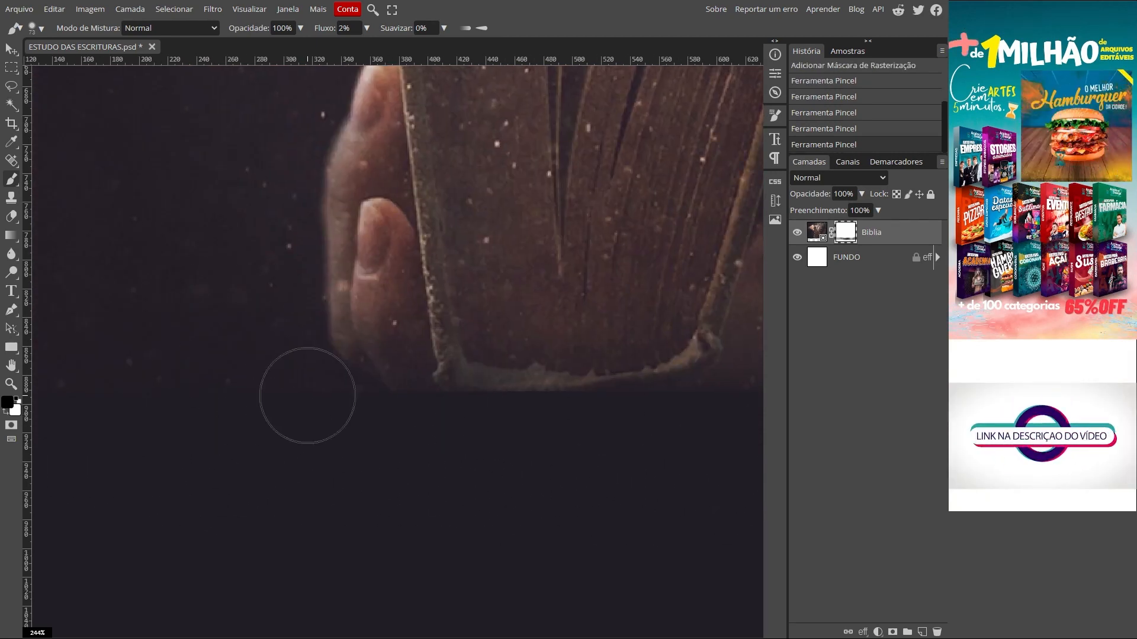
Step: Fade the photo's lower-left area through the mask, then fit the whole image in view
{"action": "left_click_drag", "start_coordinate": [231, 368], "coordinate": [107, 385]}
{"action": "left_click_drag", "start_coordinate": [699, 430], "coordinate": [344, 456]}
{"action": "left_click_drag", "start_coordinate": [527, 409], "coordinate": [137, 441]}
{"action": "left_click_drag", "start_coordinate": [315, 384], "coordinate": [604, 308]}
{"action": "left_click_drag", "start_coordinate": [218, 471], "coordinate": [586, 544]}
{"action": "mouse_move", "coordinate": [172, 453]}
{"action": "left_mouse_down"}
{"action": "mouse_move", "coordinate": [346, 563]}
{"action": "mouse_move", "coordinate": [495, 468]}
{"action": "left_mouse_up"}
{"action": "left_click_drag", "start_coordinate": [283, 450], "coordinate": [273, 457]}
{"action": "left_click_drag", "start_coordinate": [220, 507], "coordinate": [389, 417]}
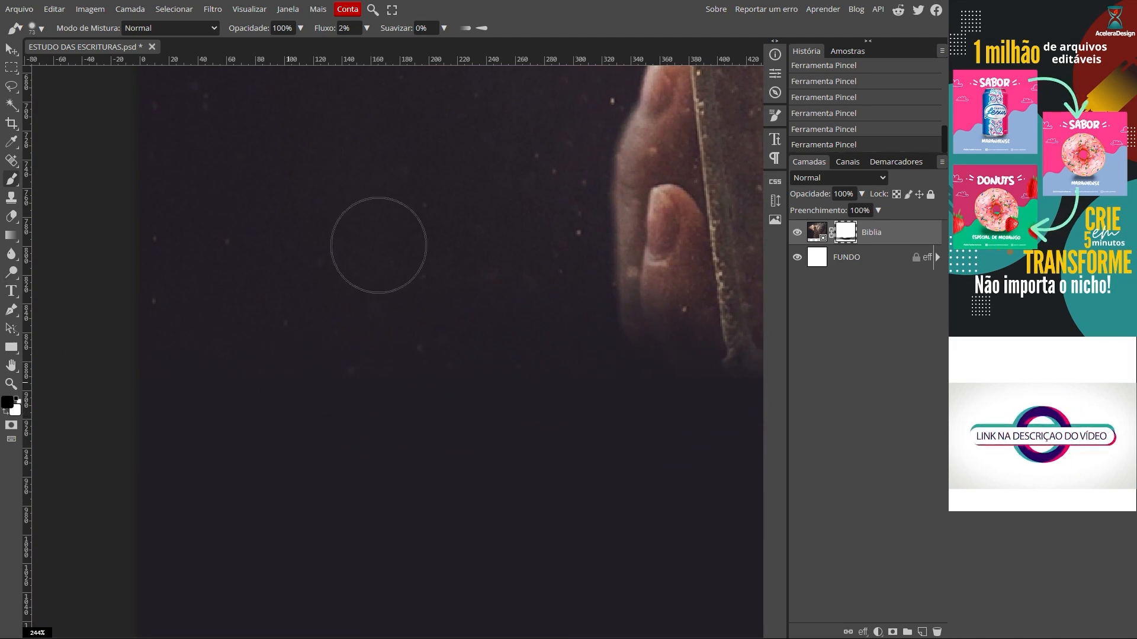
{"action": "key", "text": "ctrl+0"}
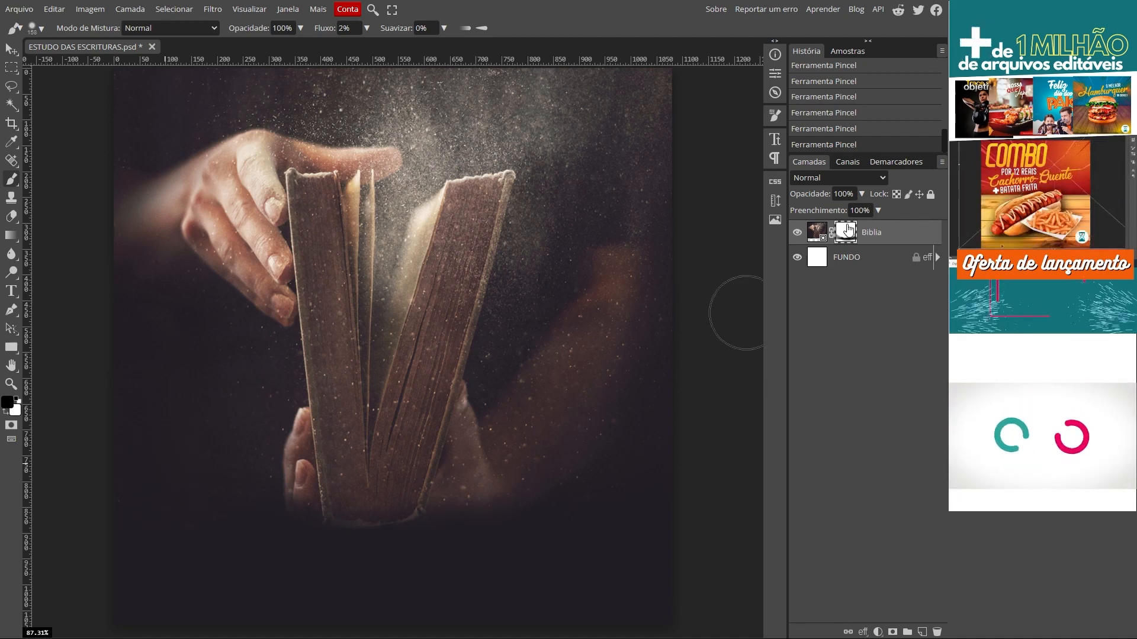
Step: Group the Biblia and FUNDO layers into a new folder named FUNDO
{"action": "left_click", "coordinate": [845, 263]}
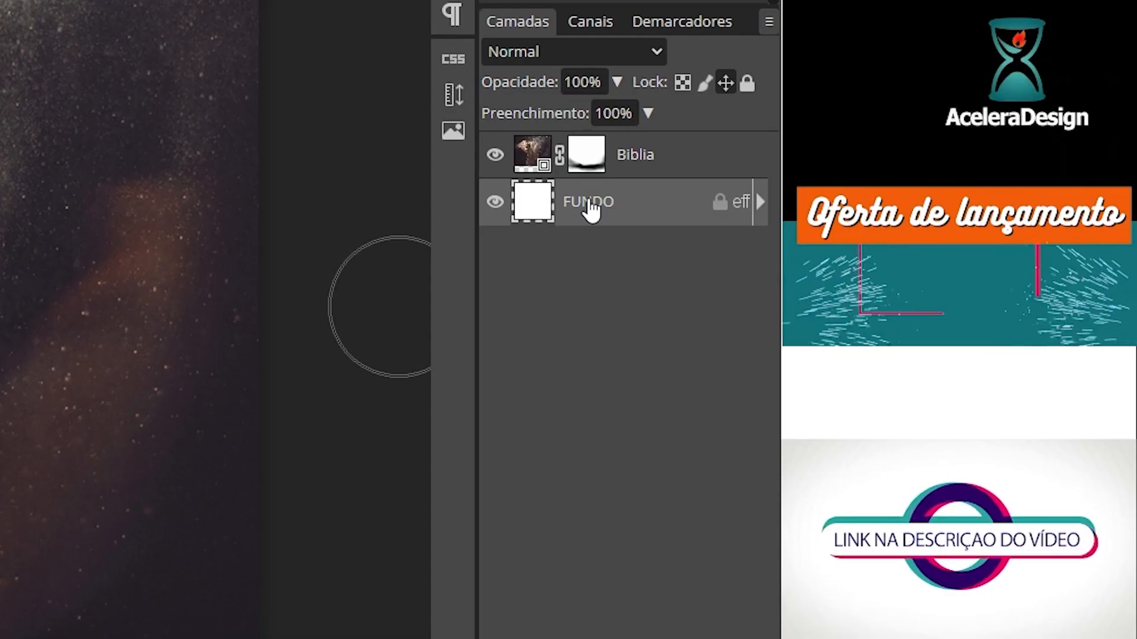
{"action": "left_click", "coordinate": [665, 165]}
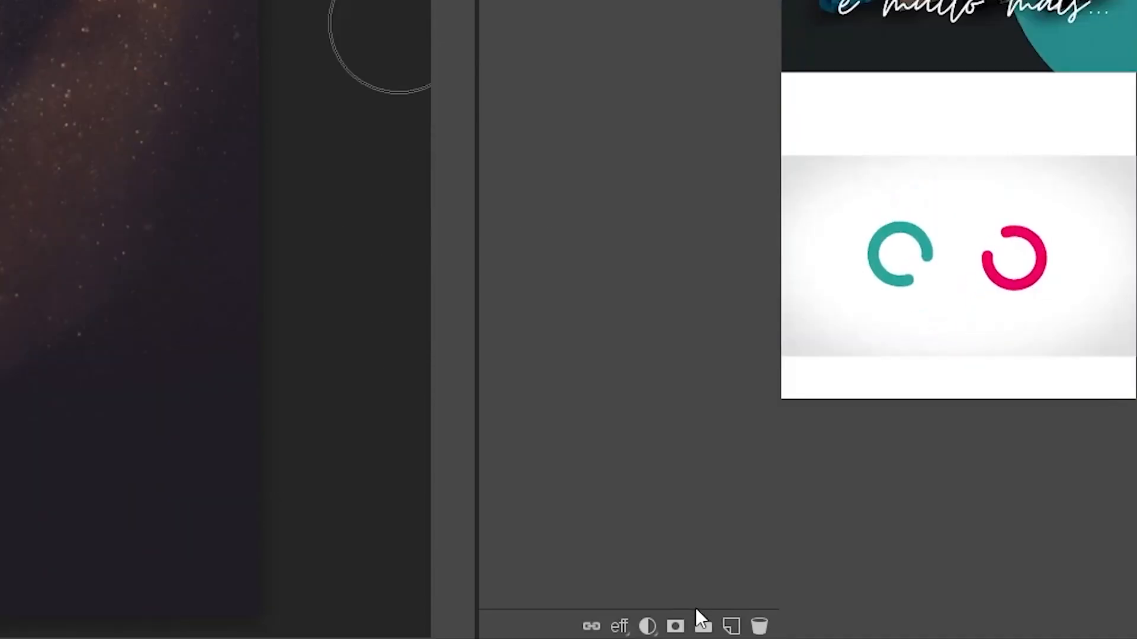
{"action": "left_click", "coordinate": [700, 628]}
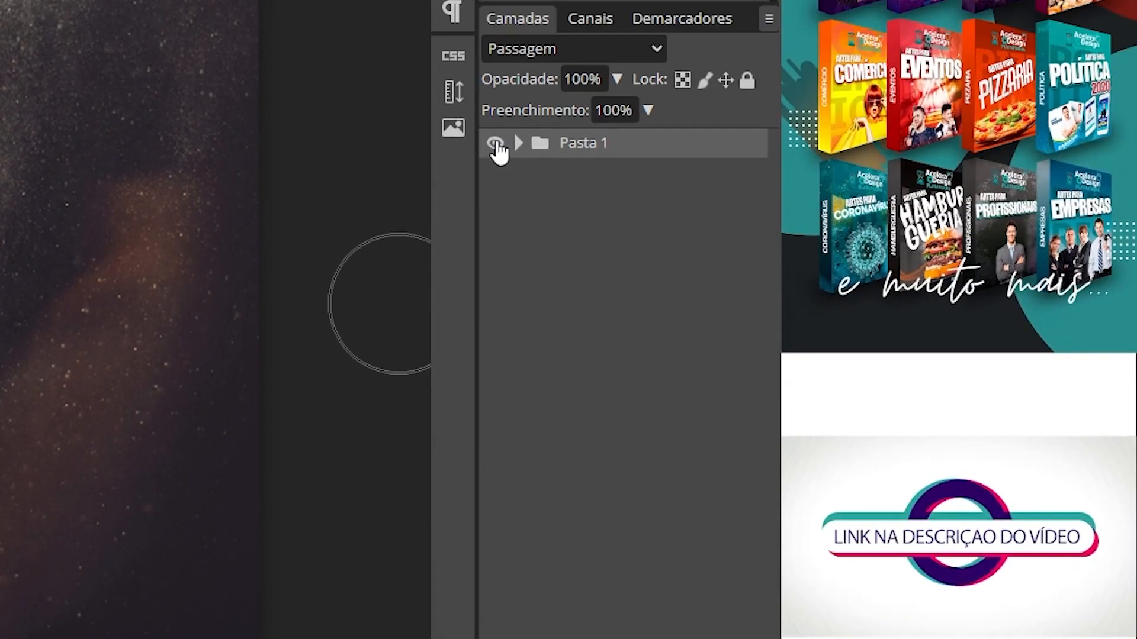
{"action": "double_click", "coordinate": [589, 155]}
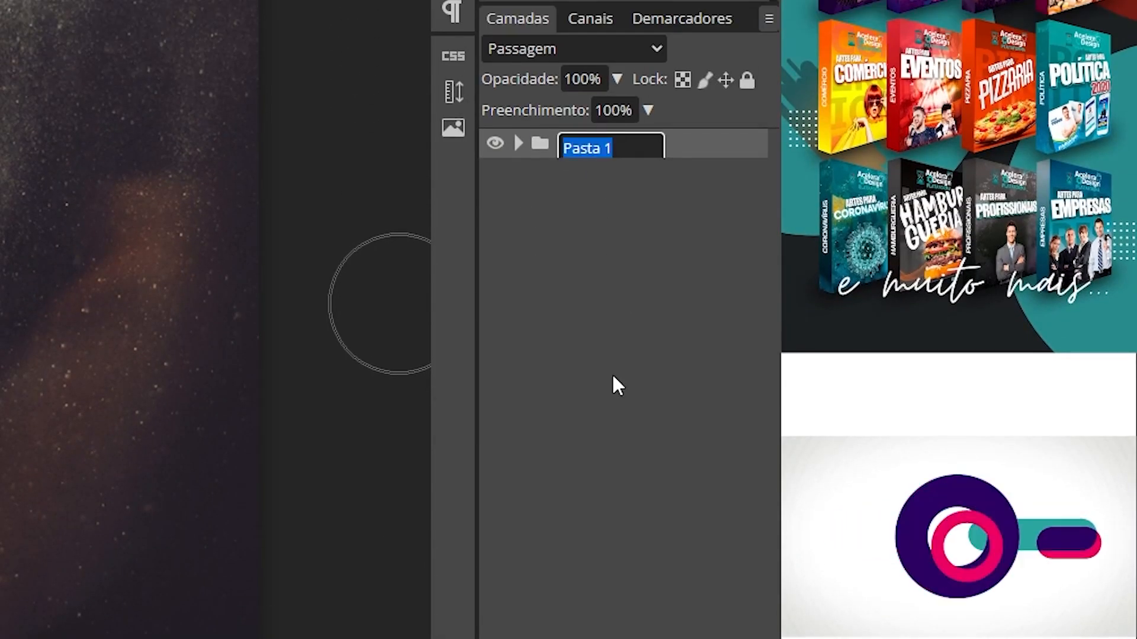
{"action": "type", "text": "FUNDO"}
{"action": "key", "text": "Return"}
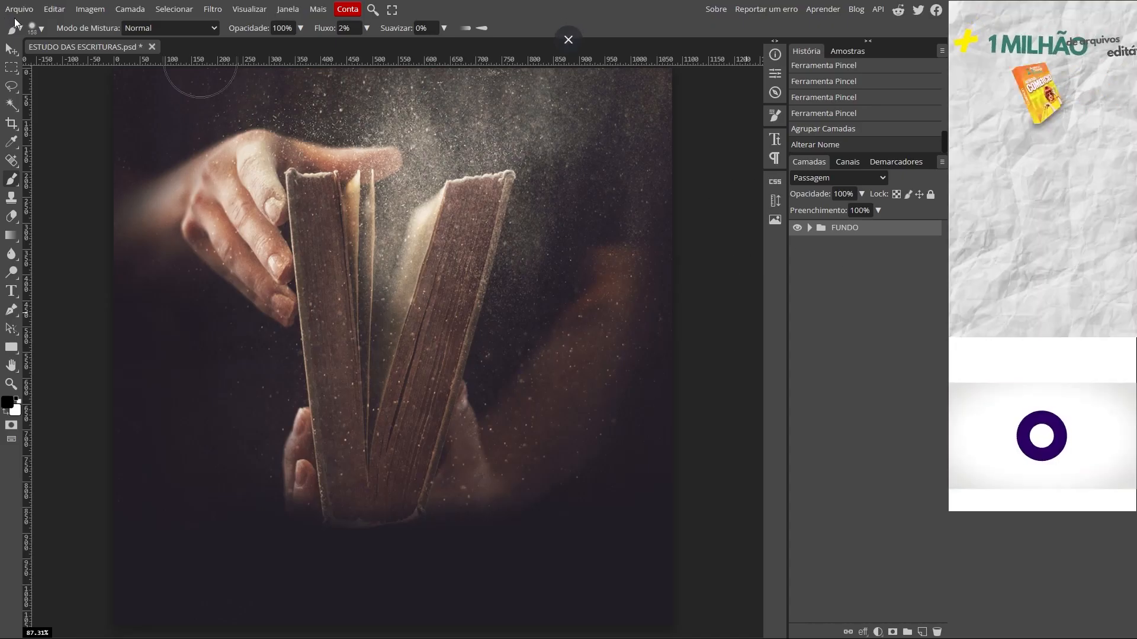
{"action": "left_click", "coordinate": [19, 9]}
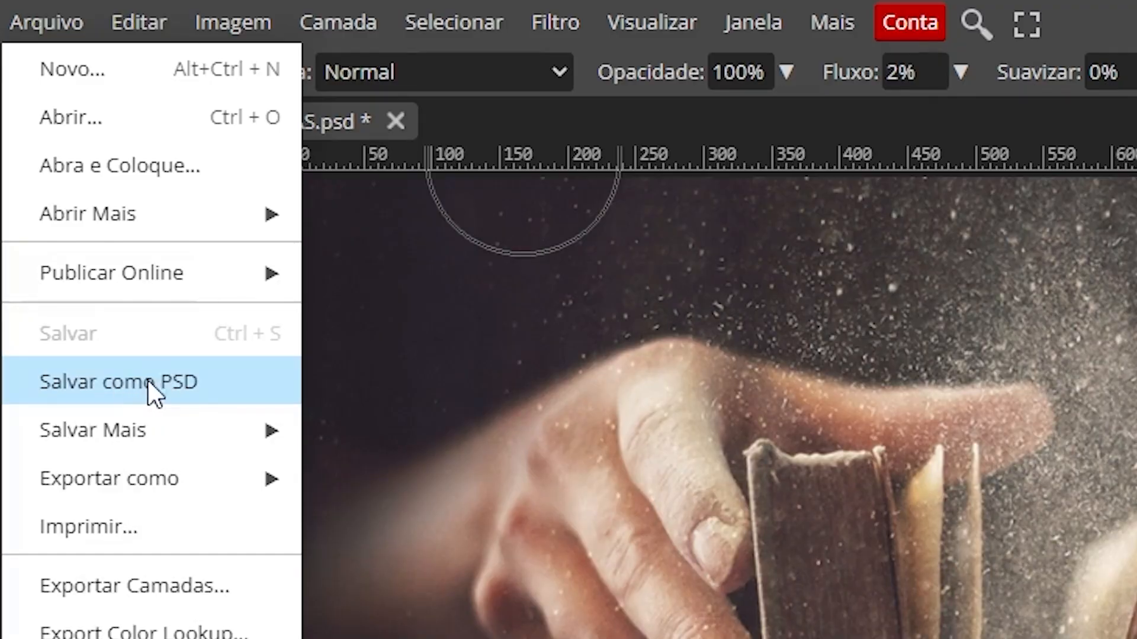
Step: Save the design as ESTUDO DAS ESCRITURAS.psd, then save the latest changes to it
{"action": "left_click", "coordinate": [161, 386]}
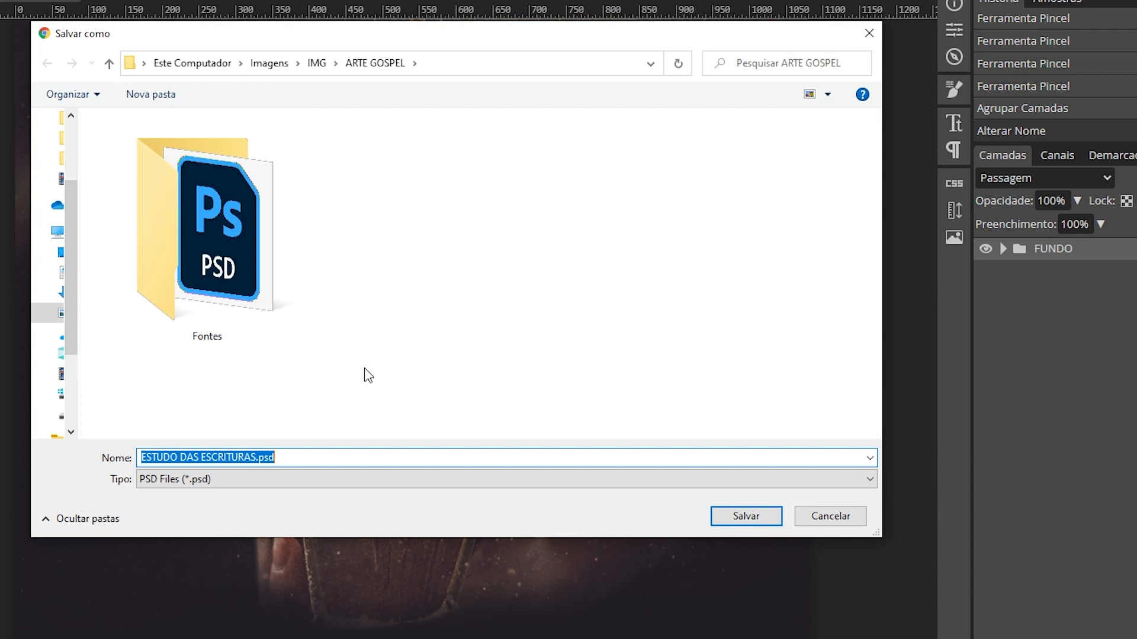
{"action": "left_click", "coordinate": [734, 518]}
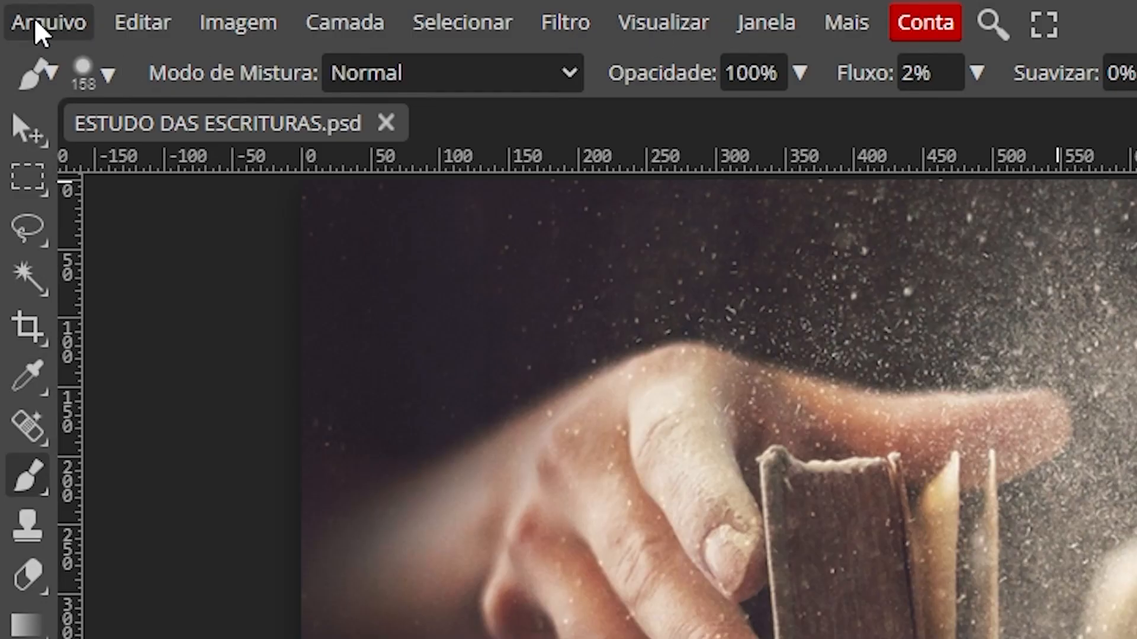
{"action": "left_click", "coordinate": [15, 10]}
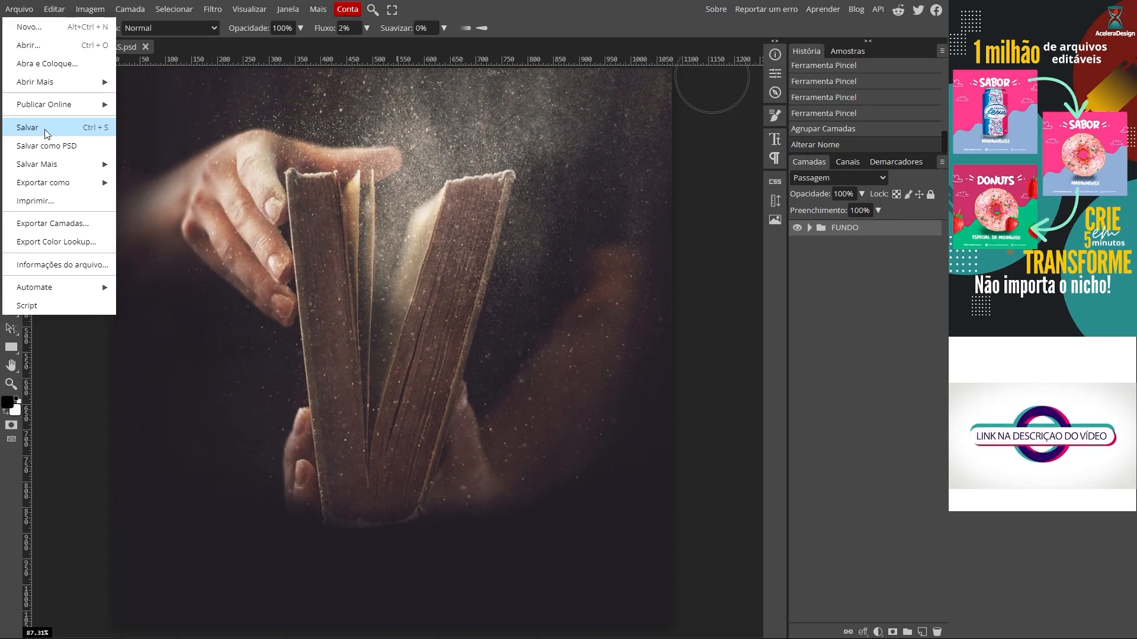
{"action": "left_click", "coordinate": [45, 133]}
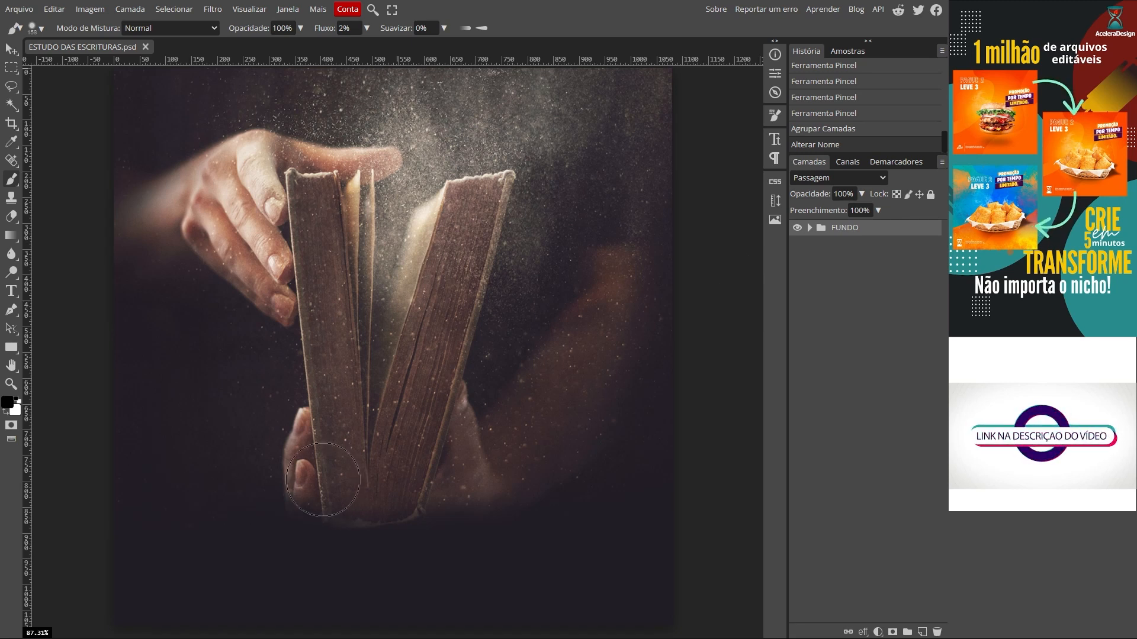
{"action": "left_click", "coordinate": [19, 9]}
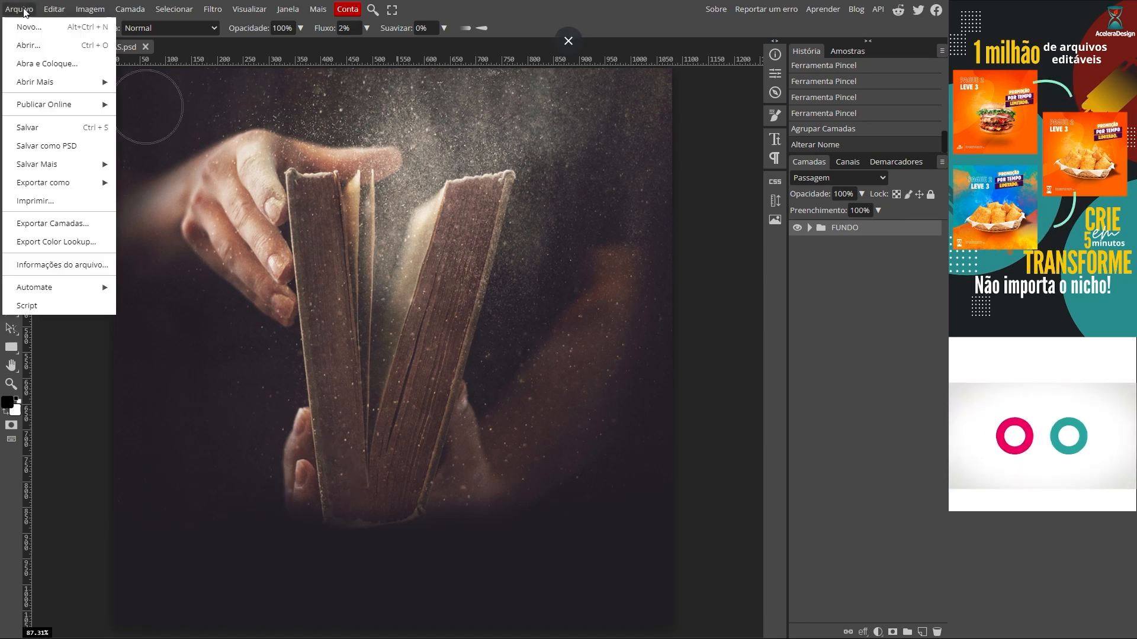
Step: Place icon igreja.png into the design and shrink it to about 12%
{"action": "left_click", "coordinate": [60, 66]}
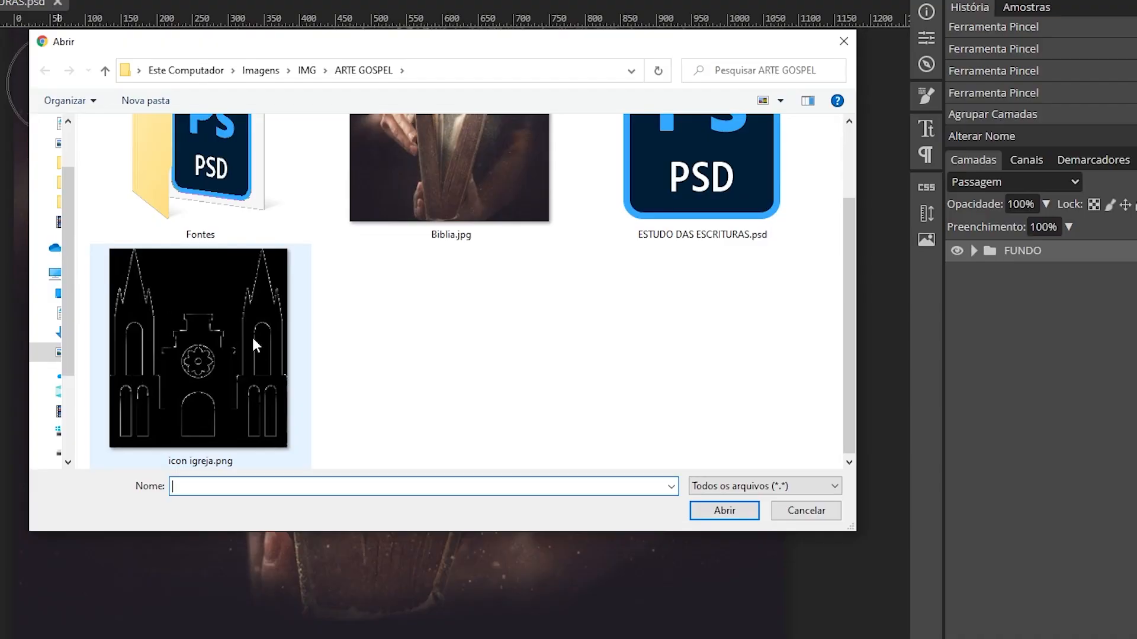
{"action": "left_click", "coordinate": [183, 342]}
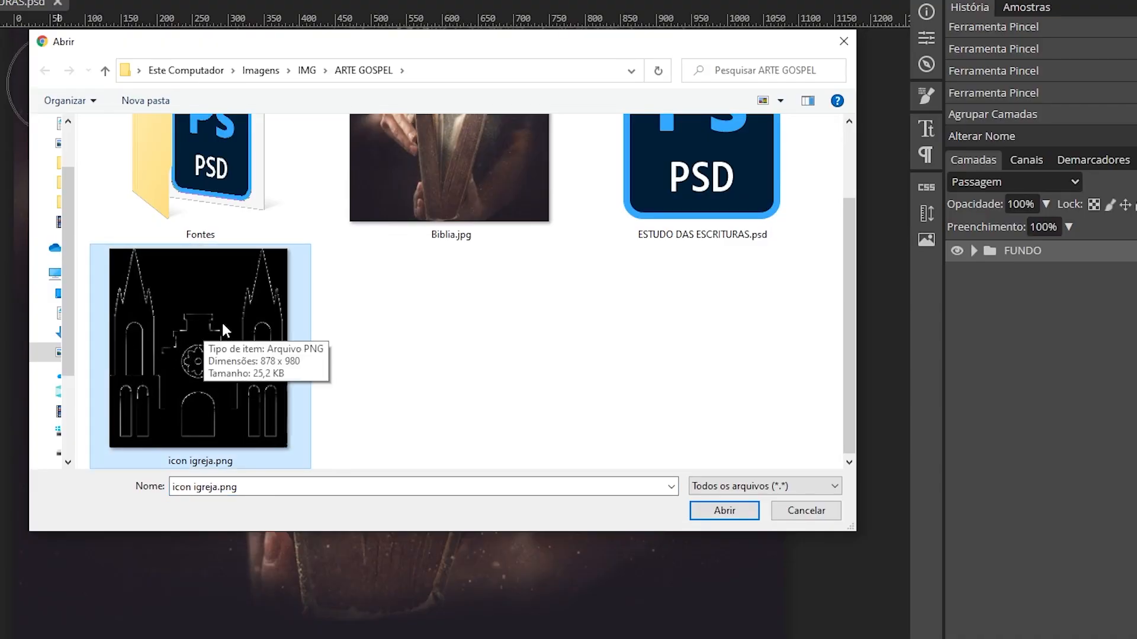
{"action": "left_click", "coordinate": [726, 511]}
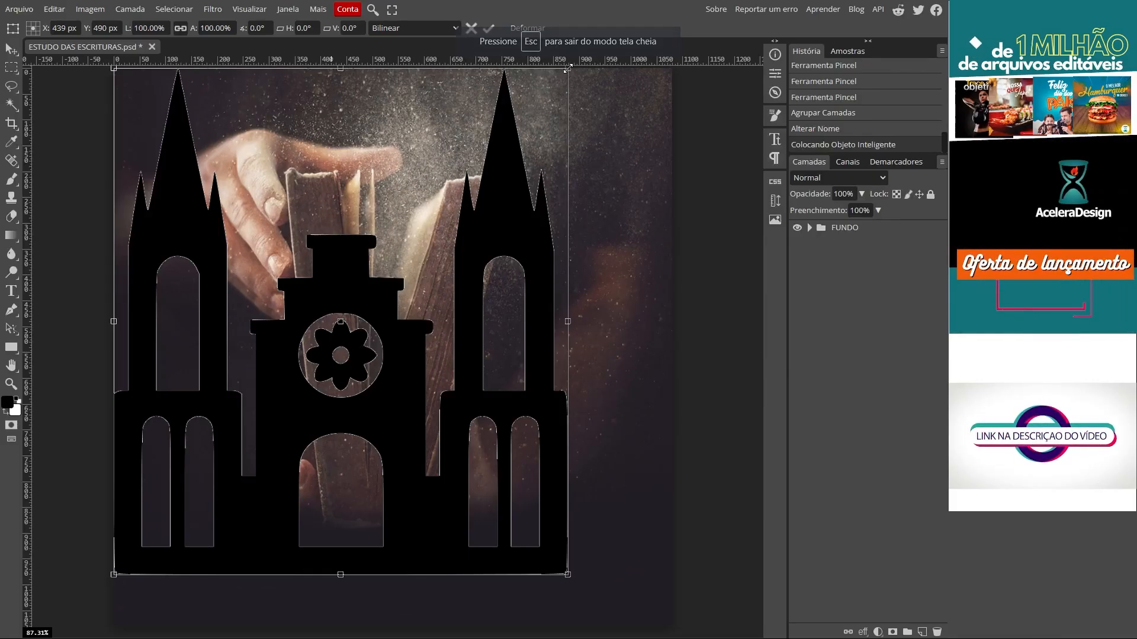
{"action": "left_click_drag", "start_coordinate": [569, 574], "coordinate": [263, 563]}
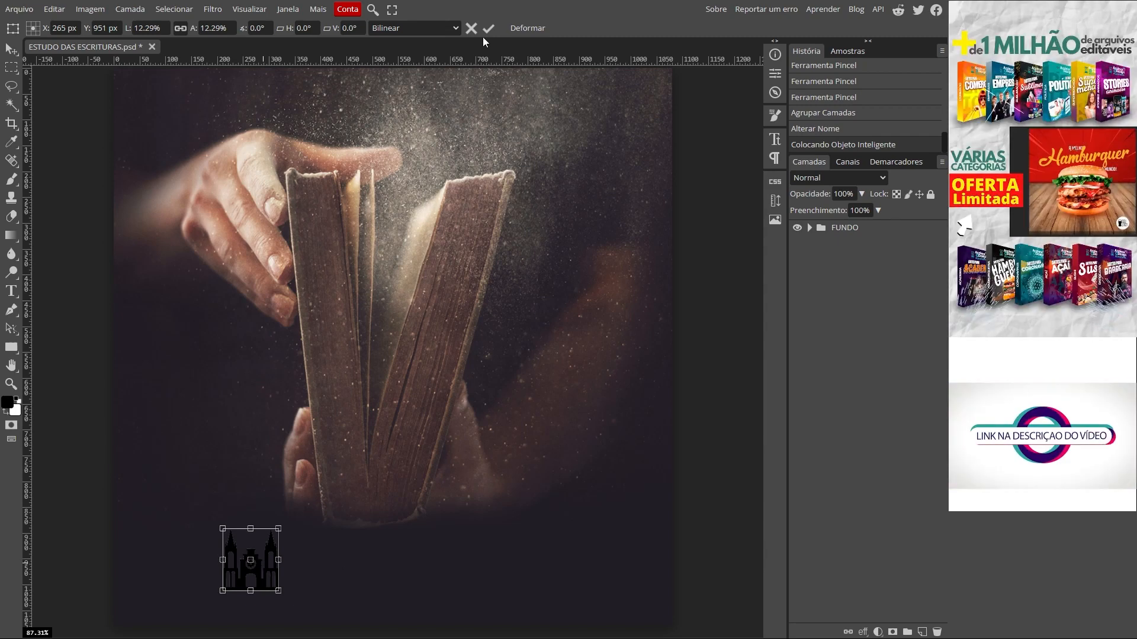
{"action": "left_click", "coordinate": [490, 30]}
Step: Position the church icon at the lower-left and enlarge it to about 14.5%
{"action": "key", "text": "b"}
{"action": "scroll", "coordinate": [392, 528], "scroll_direction": "down", "scroll_amount": 2}
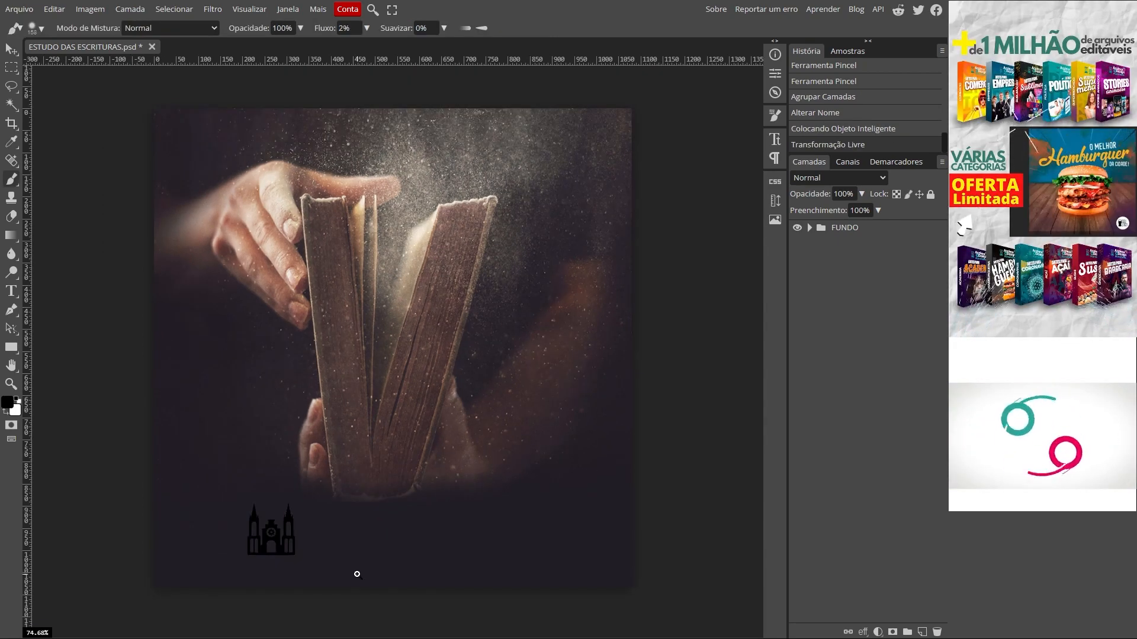
{"action": "key", "text": "v"}
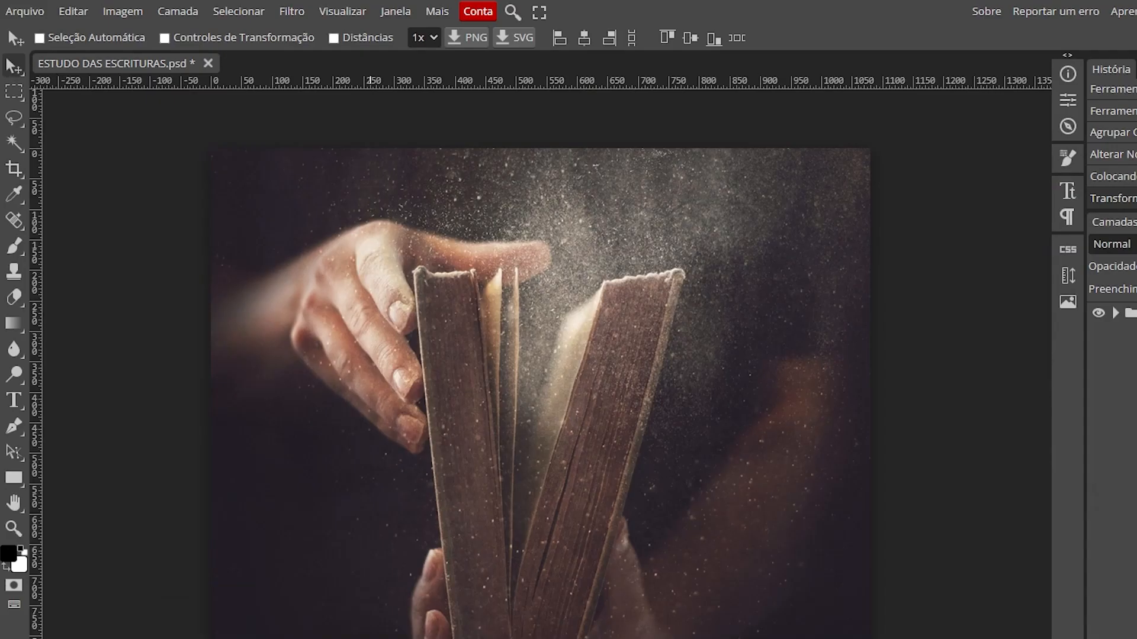
{"action": "left_click_drag", "start_coordinate": [269, 531], "coordinate": [262, 526]}
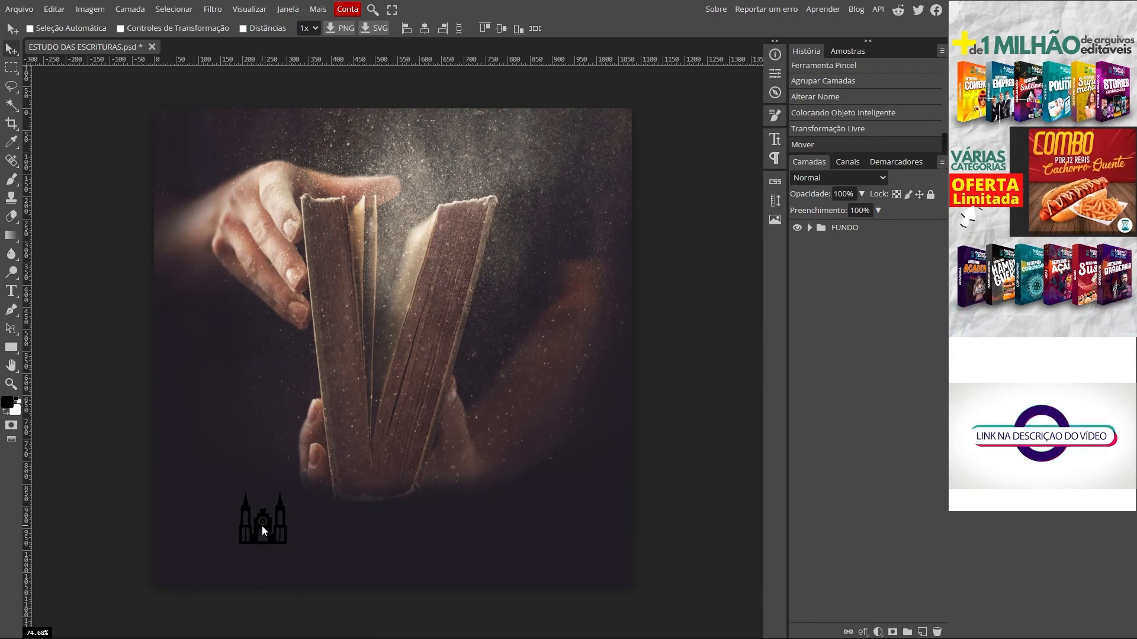
{"action": "key", "text": "ctrl+t"}
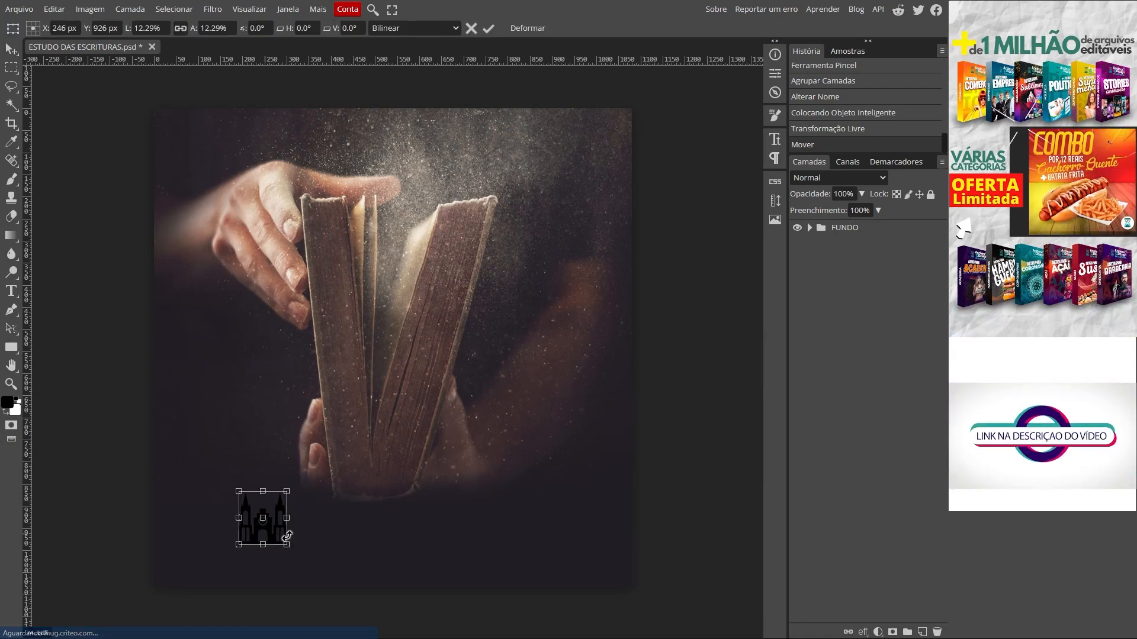
{"action": "left_click_drag", "start_coordinate": [287, 544], "coordinate": [290, 555]}
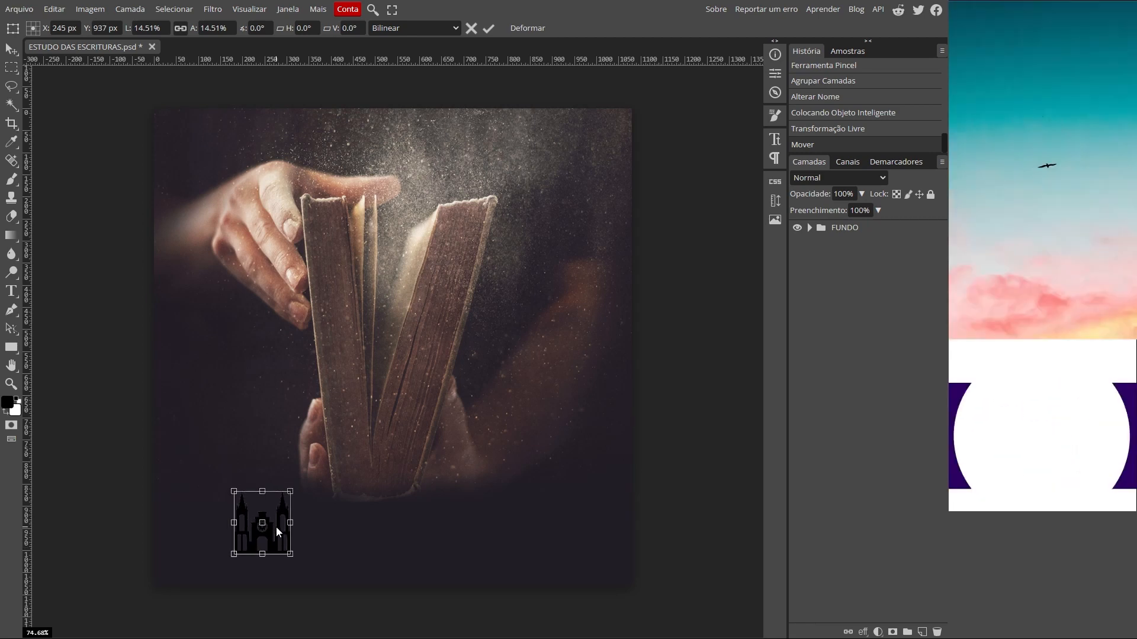
{"action": "left_click", "coordinate": [487, 28]}
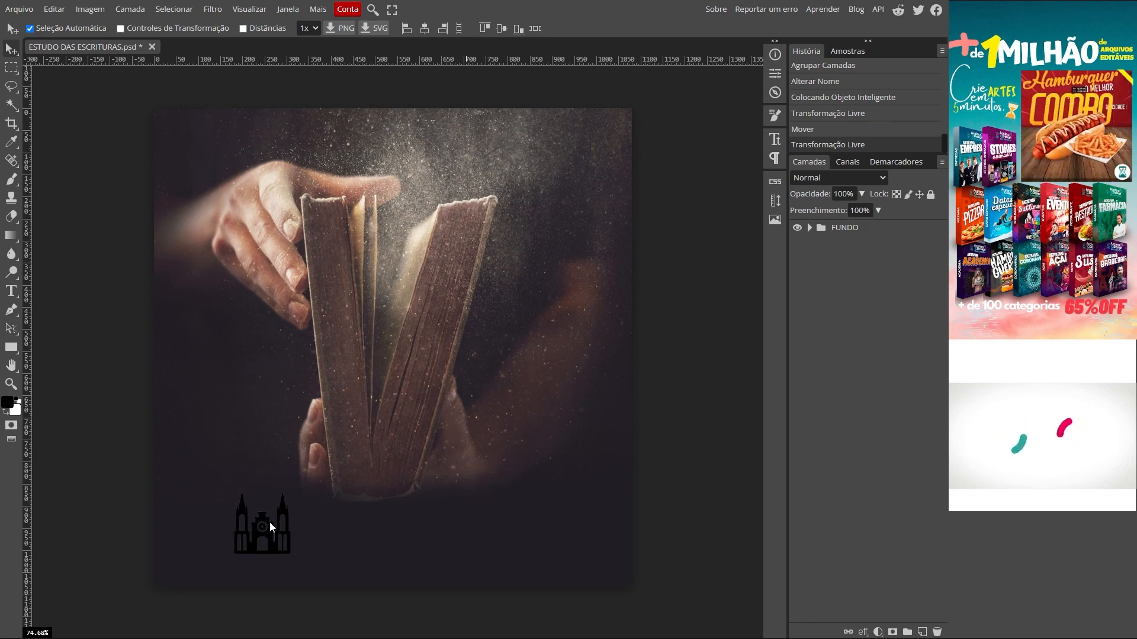
Step: Drag the icon igreja layer above the FUNDO folder and collapse the folder
{"action": "left_click", "coordinate": [809, 227]}
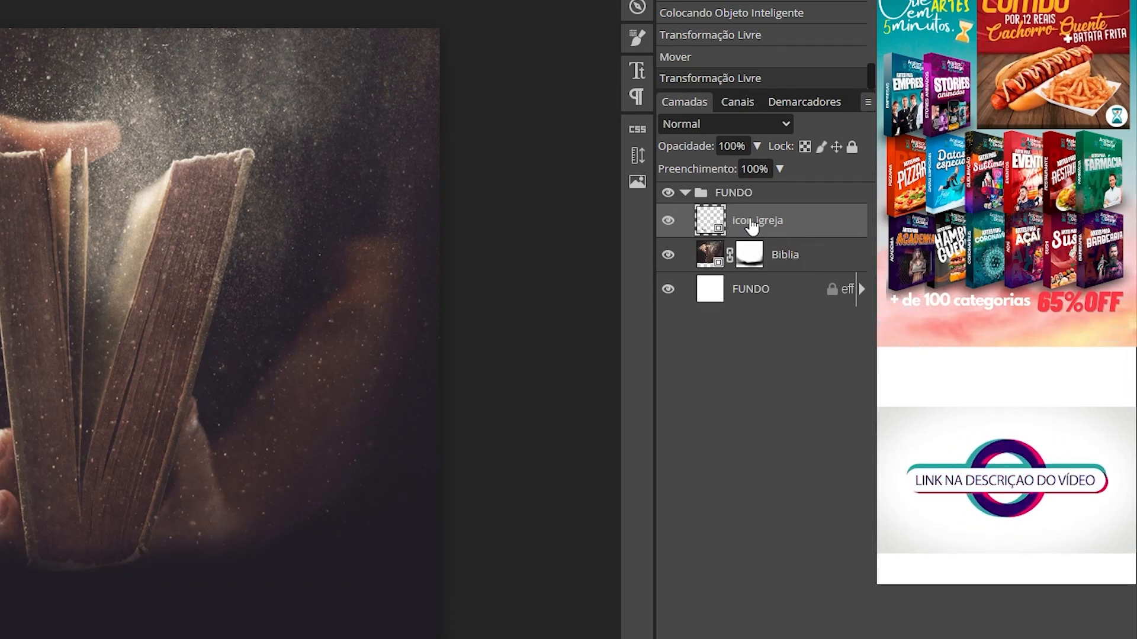
{"action": "left_click_drag", "start_coordinate": [779, 223], "coordinate": [702, 187]}
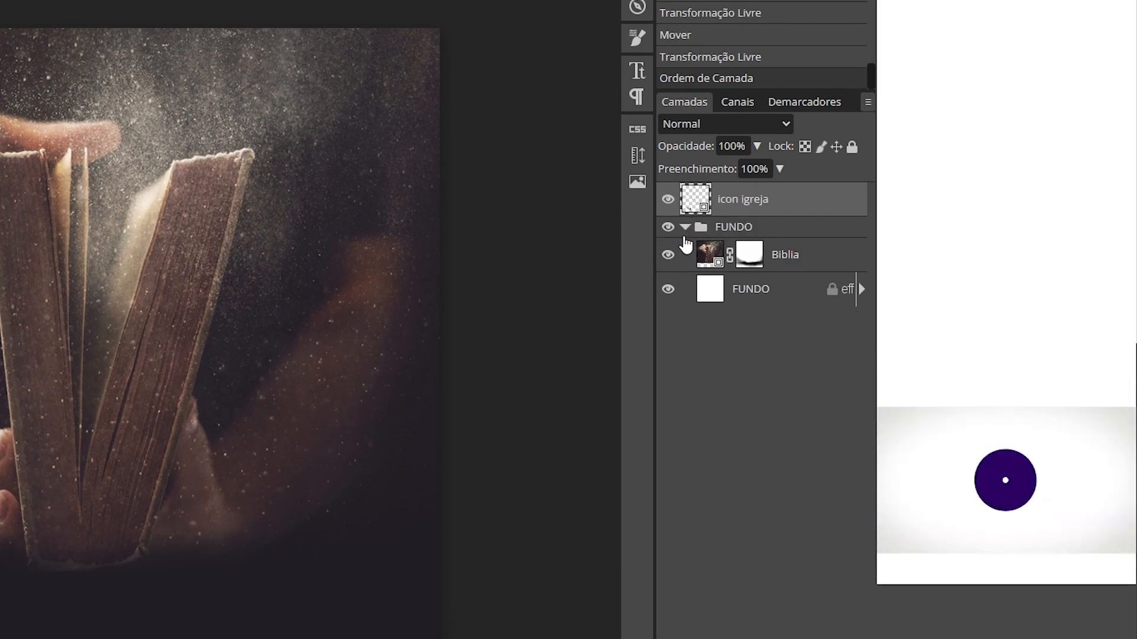
{"action": "left_click", "coordinate": [684, 228]}
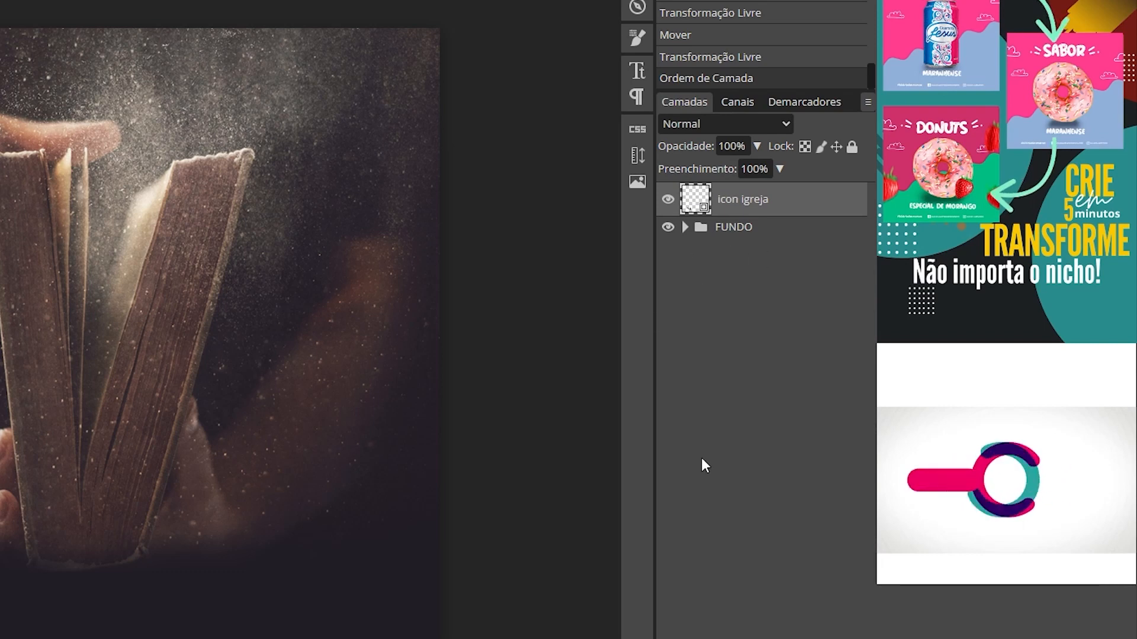
Step: Apply a light beige #dbc4a4 Color Overlay style to the church icon layer
{"action": "double_click", "coordinate": [799, 209]}
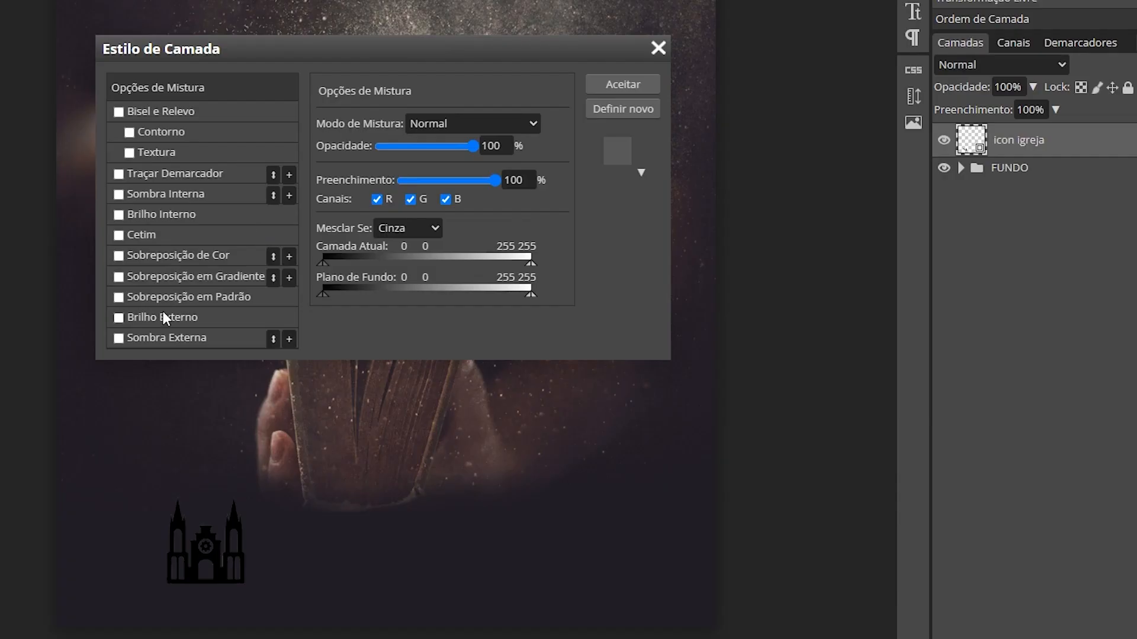
{"action": "left_click", "coordinate": [150, 256]}
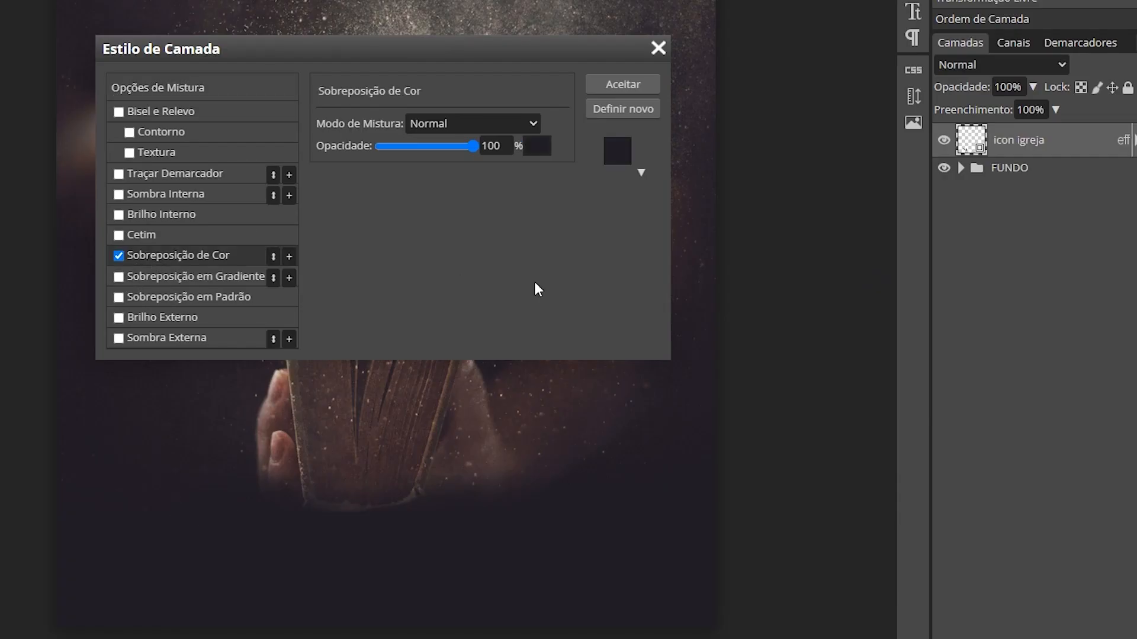
{"action": "left_click", "coordinate": [540, 148]}
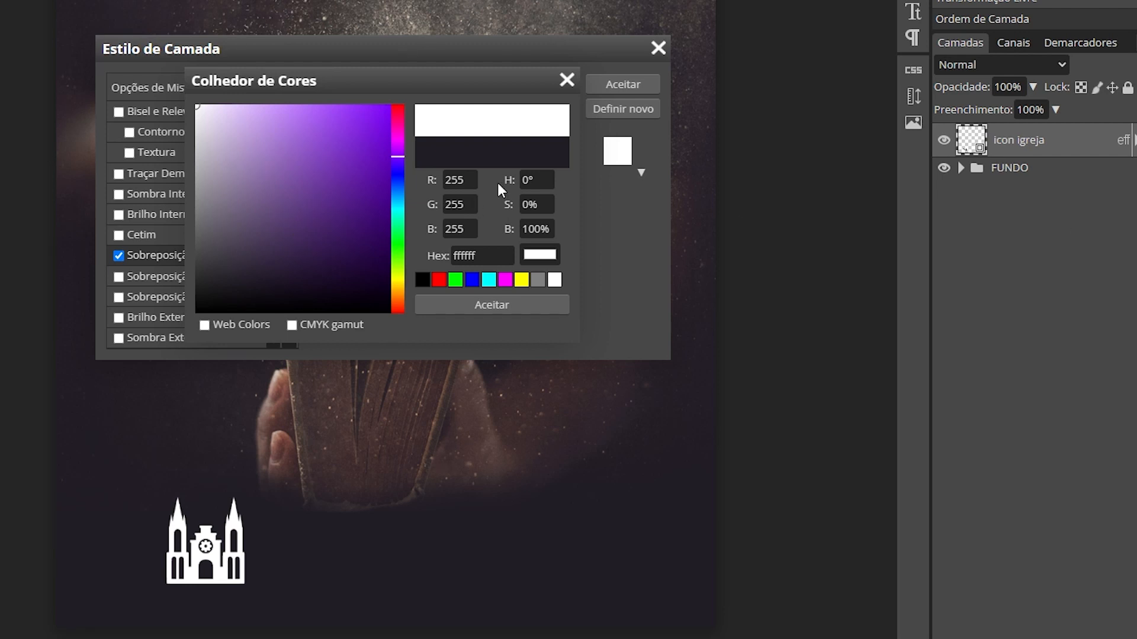
{"action": "left_click", "coordinate": [397, 22]}
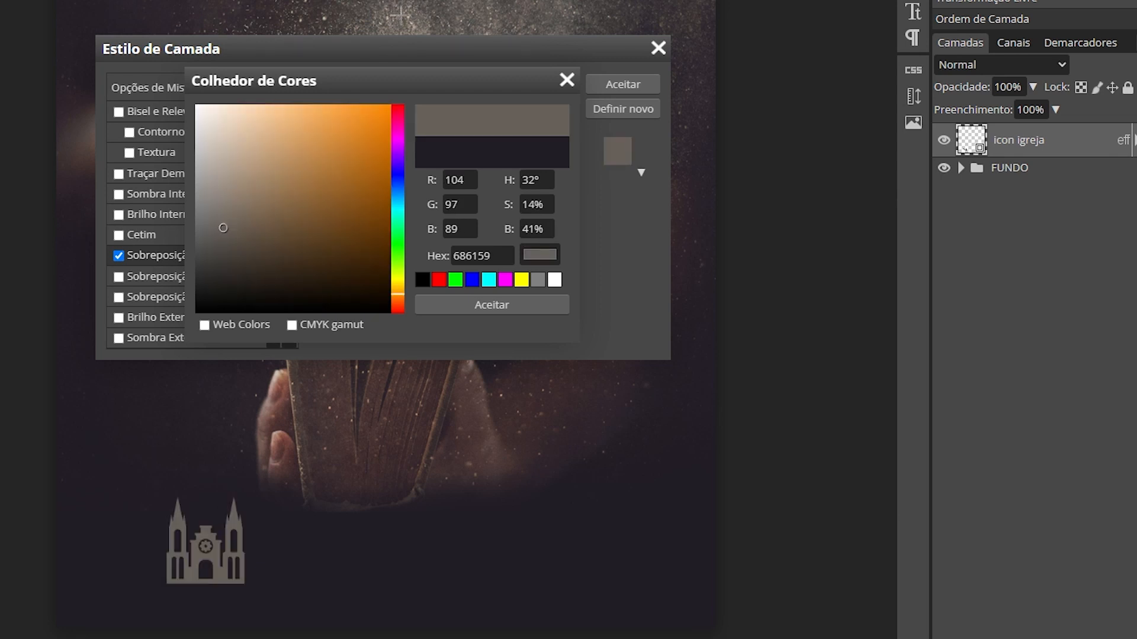
{"action": "left_click", "coordinate": [223, 142]}
{"action": "mouse_move", "coordinate": [223, 123]}
{"action": "left_mouse_down"}
{"action": "mouse_move", "coordinate": [215, 118]}
{"action": "mouse_move", "coordinate": [236, 98]}
{"action": "mouse_move", "coordinate": [227, 116]}
{"action": "mouse_move", "coordinate": [244, 136]}
{"action": "left_mouse_up"}
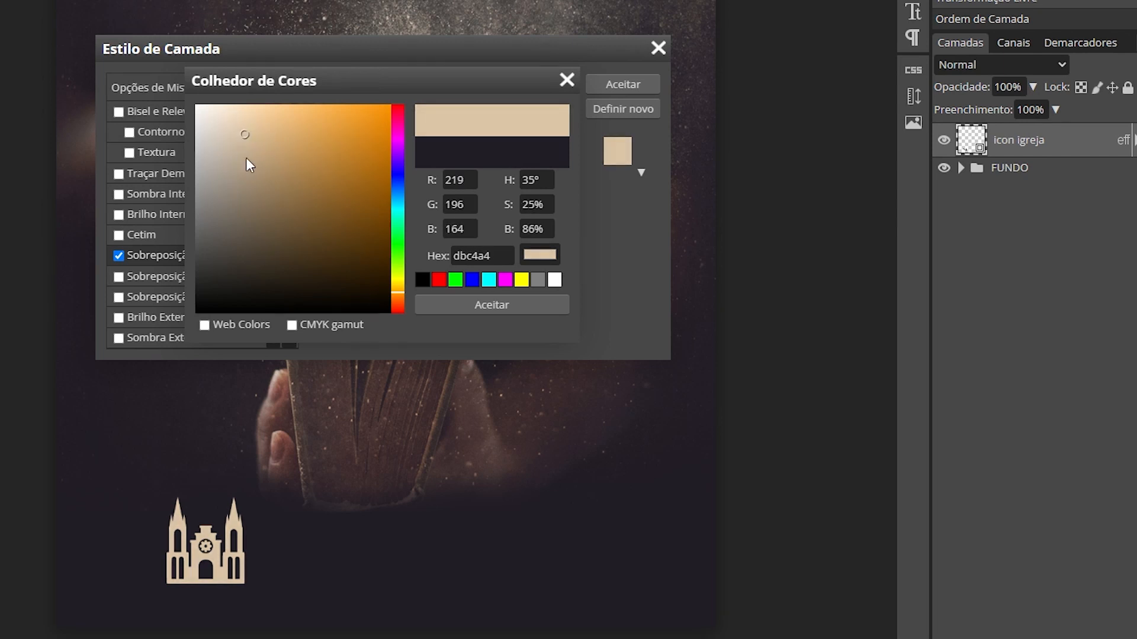
{"action": "left_click", "coordinate": [495, 304]}
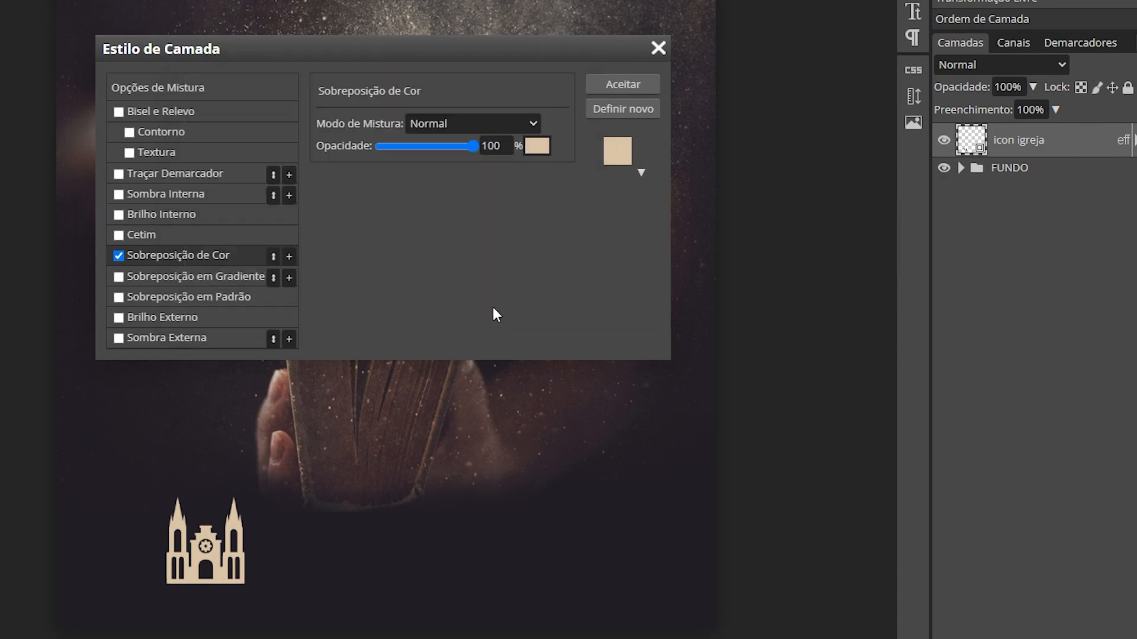
{"action": "left_click", "coordinate": [624, 84]}
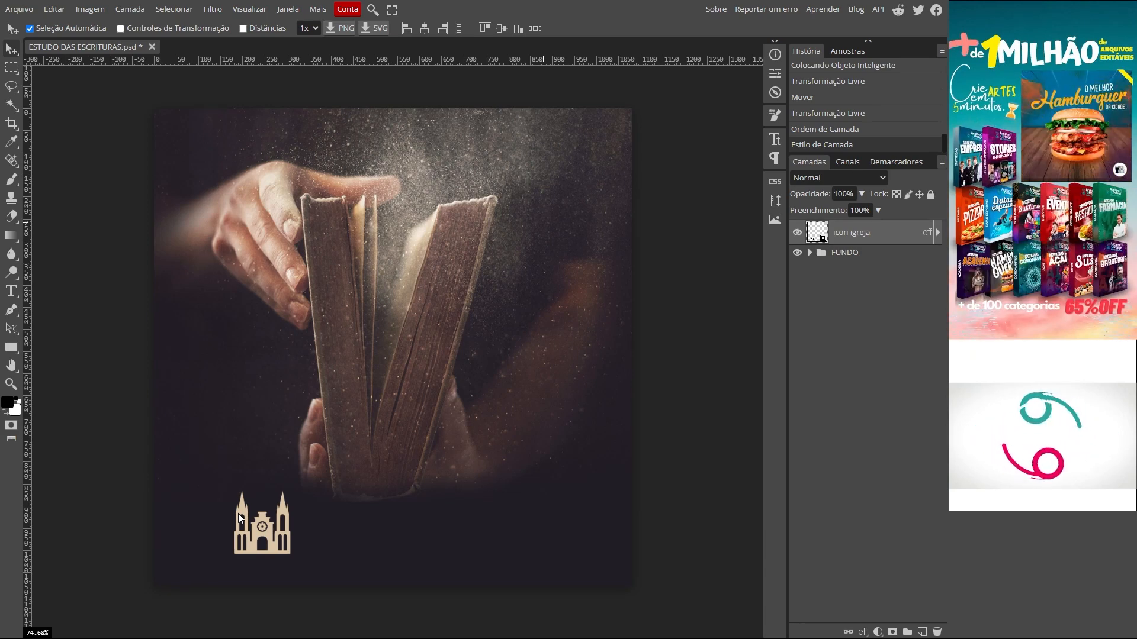
Step: Add the text NOME DA IGREJA in Gilroy Bold at 140 px
{"action": "key", "text": "t"}
{"action": "left_click", "coordinate": [332, 442]}
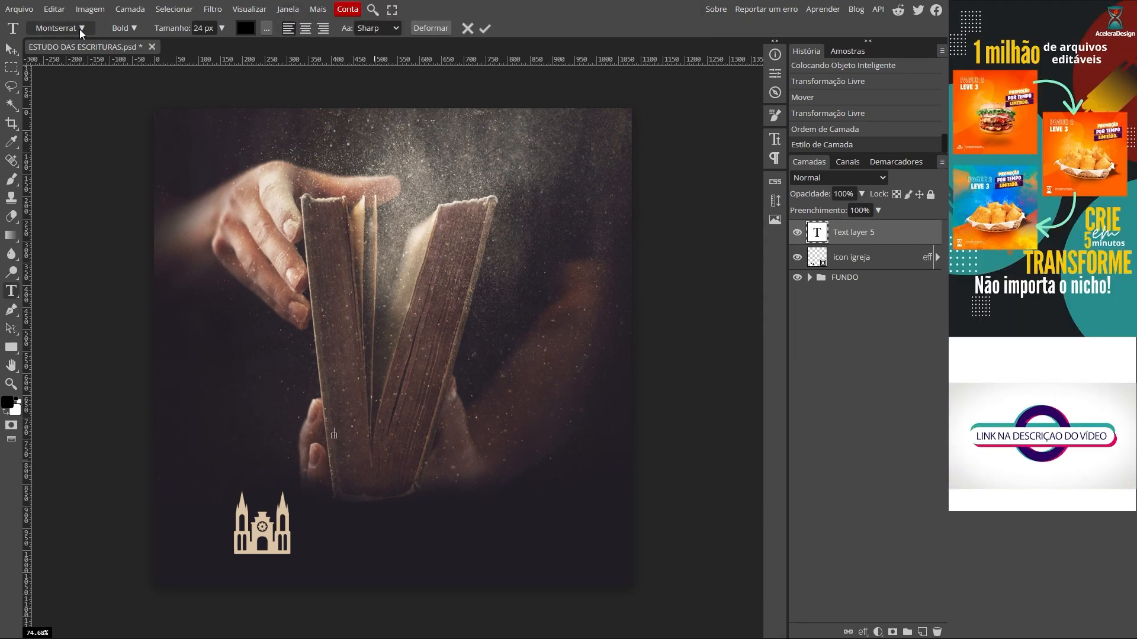
{"action": "left_click", "coordinate": [59, 28]}
{"action": "left_click", "coordinate": [107, 119]}
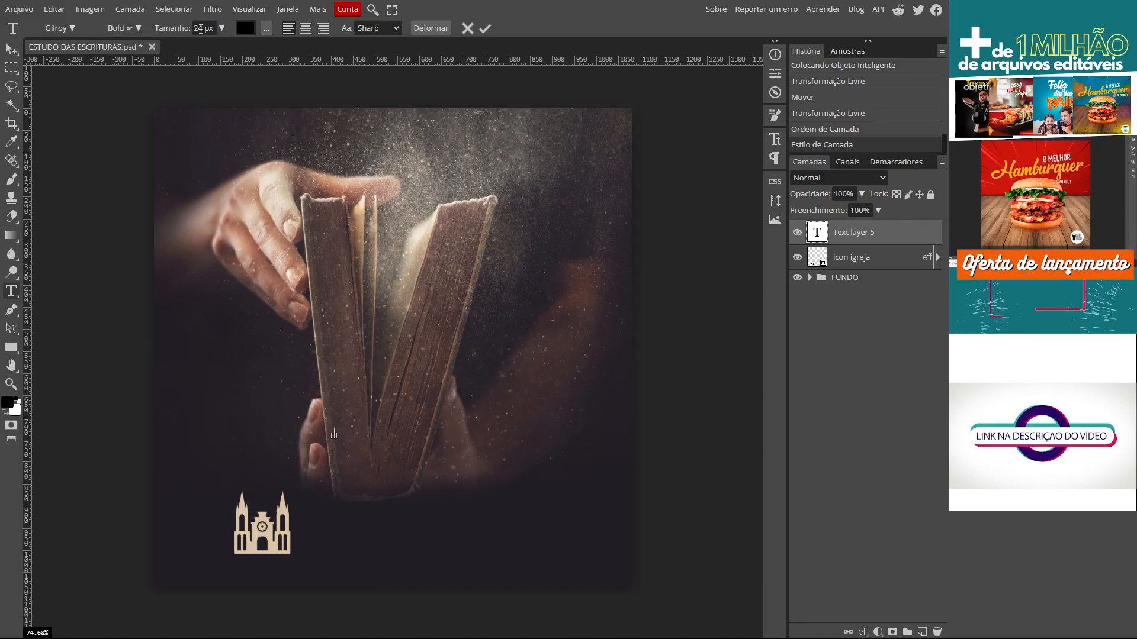
{"action": "type", "text": "140"}
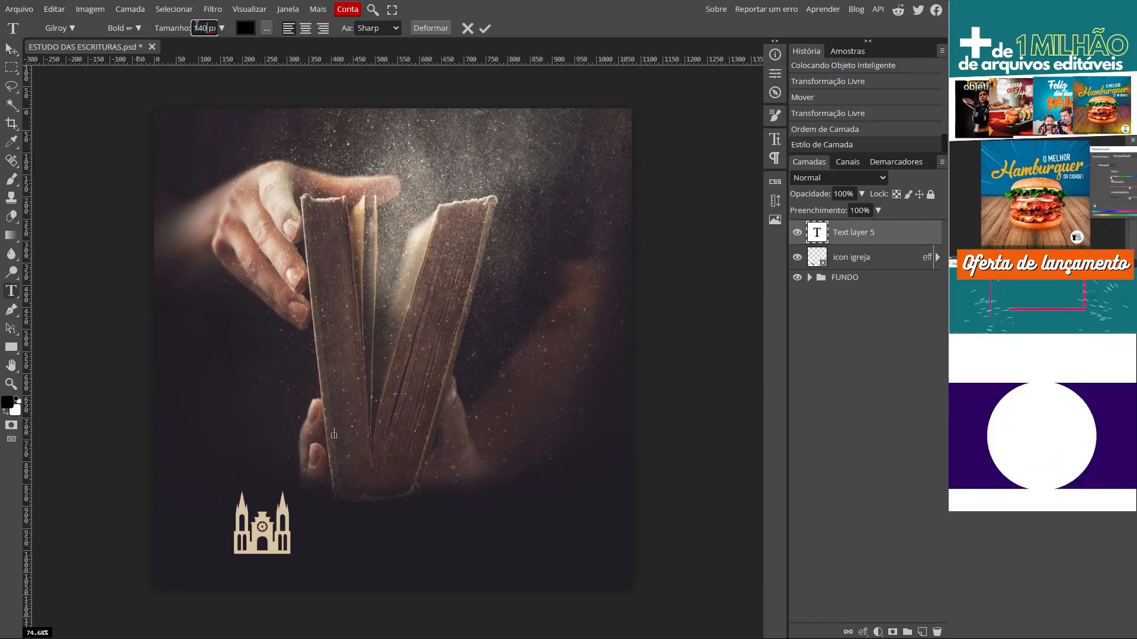
{"action": "type", "text": "NOME"}
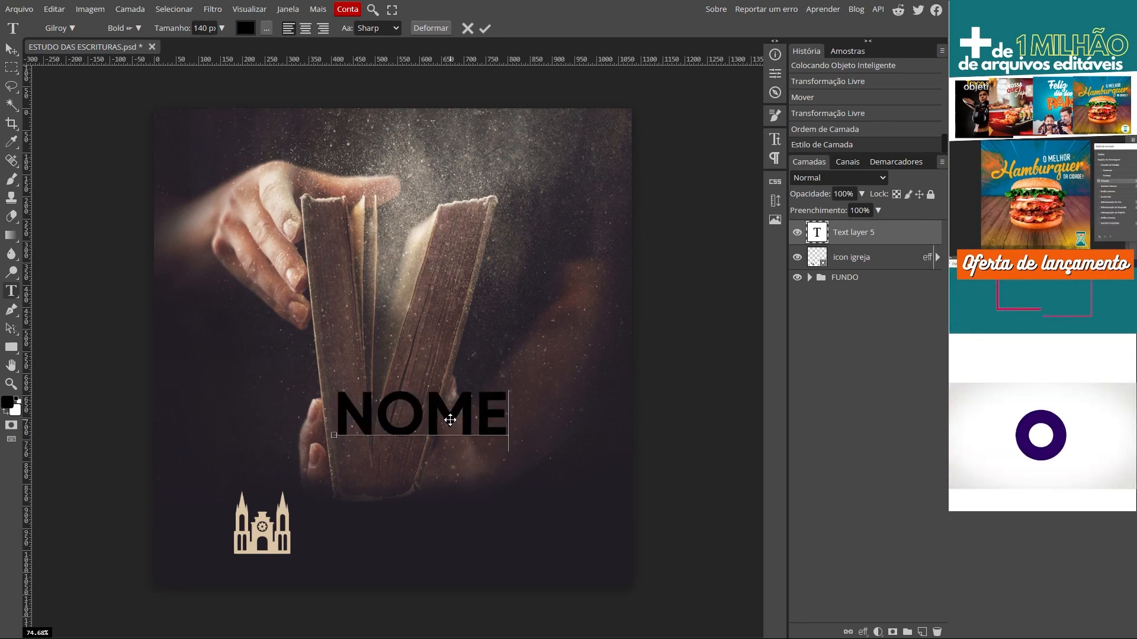
{"action": "type", "text": " DA IGREJA"}
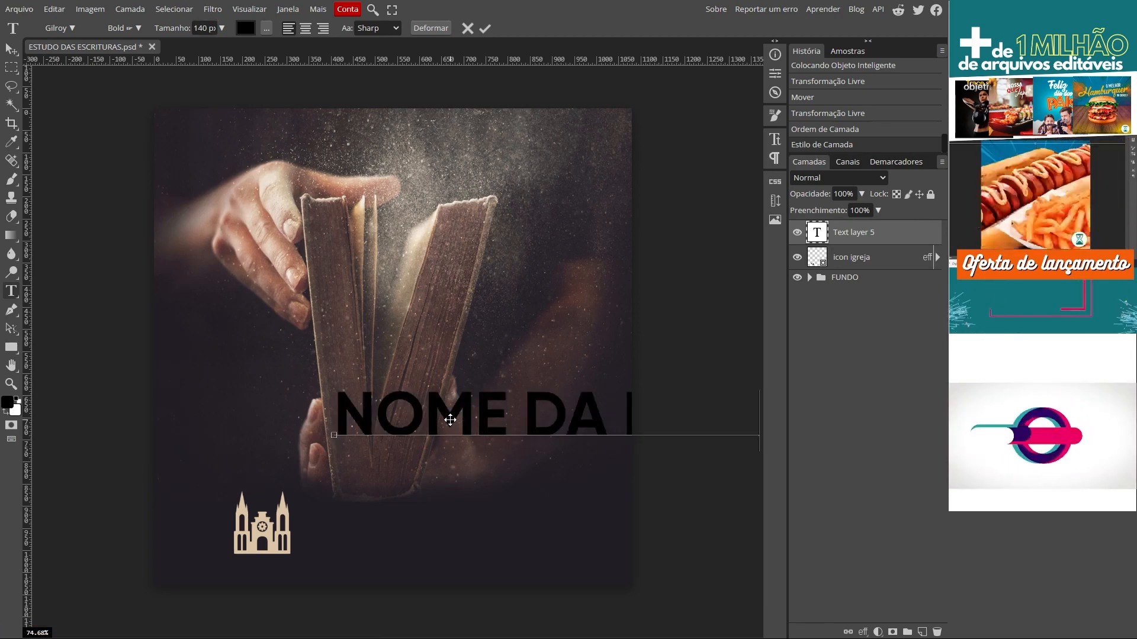
{"action": "left_click", "coordinate": [12, 49]}
{"action": "left_click_drag", "start_coordinate": [474, 406], "coordinate": [363, 413]}
Step: Resize the NOME DA IGREJA heading to 80 px and place it beside the church icon
{"action": "double_click", "coordinate": [445, 421]}
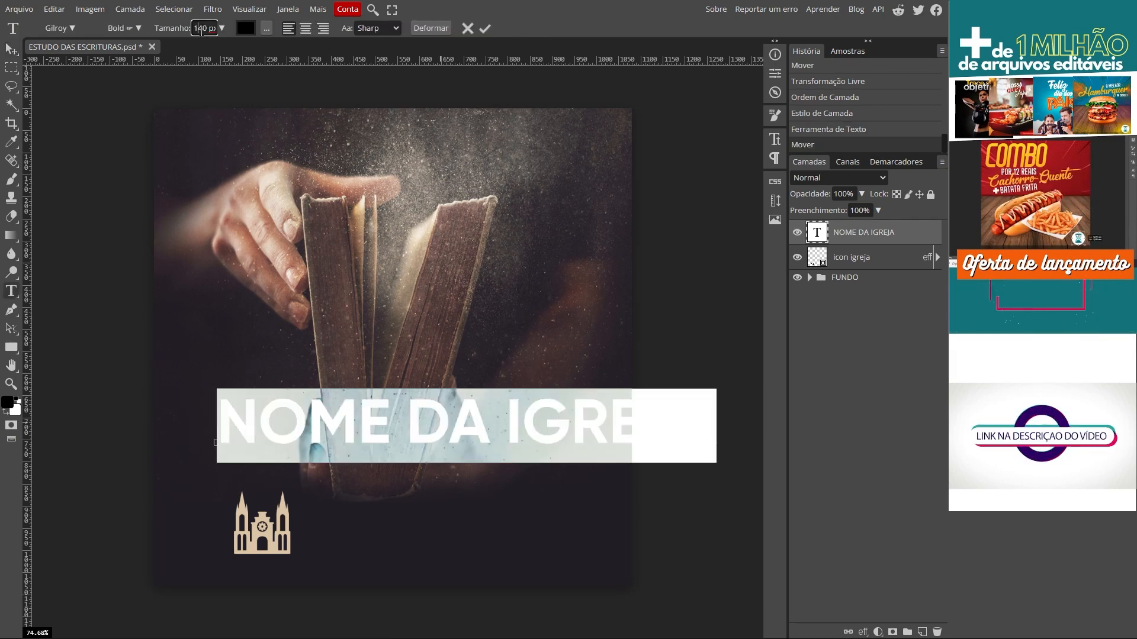
{"action": "double_click", "coordinate": [201, 28]}
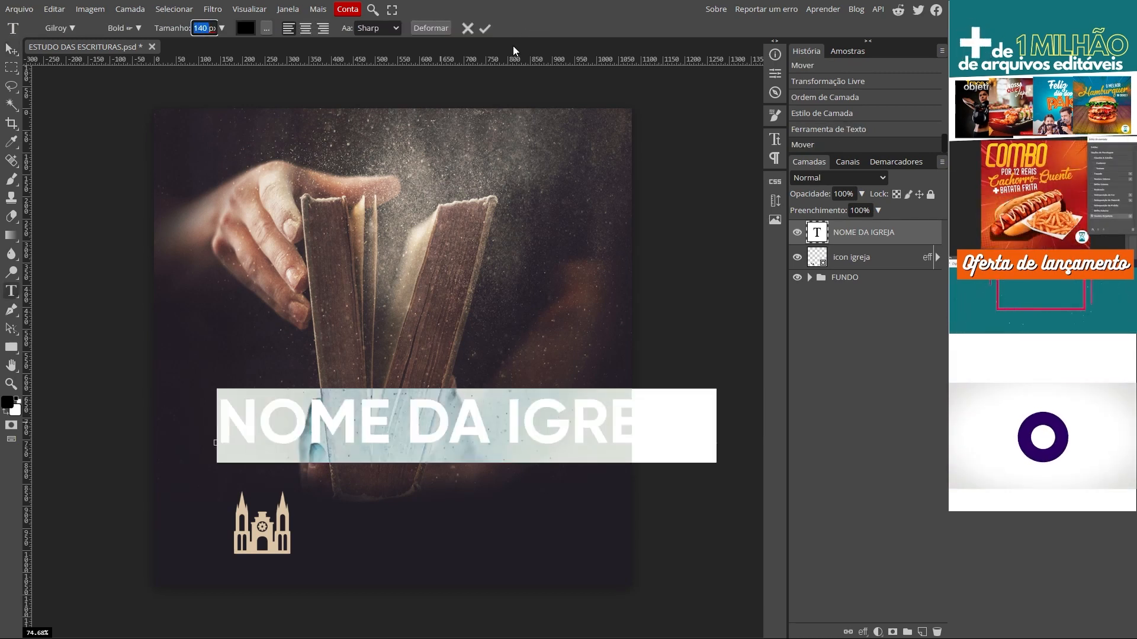
{"action": "type", "text": "50"}
{"action": "key", "text": "Return"}
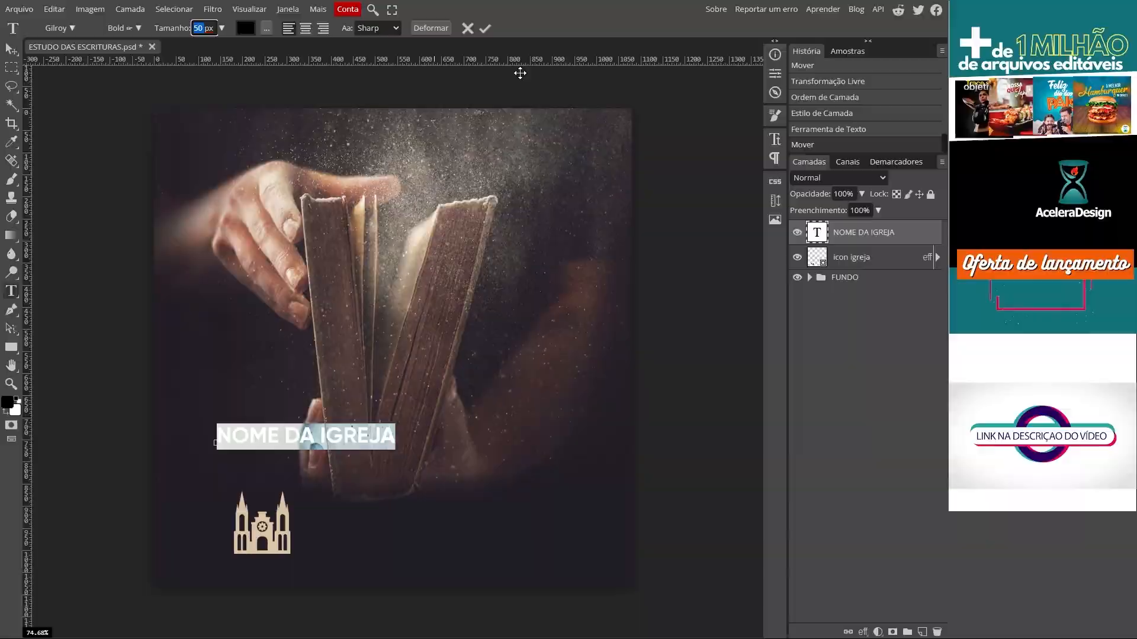
{"action": "type", "text": "8"}
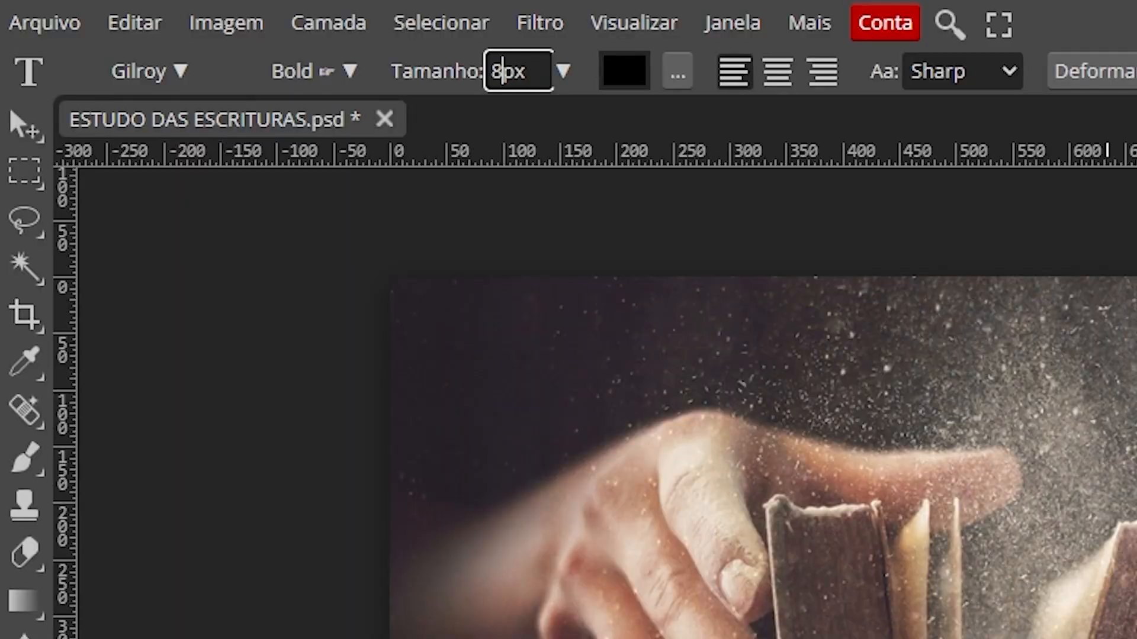
{"action": "type", "text": "0"}
{"action": "key", "text": "Return"}
{"action": "left_click", "coordinate": [24, 125]}
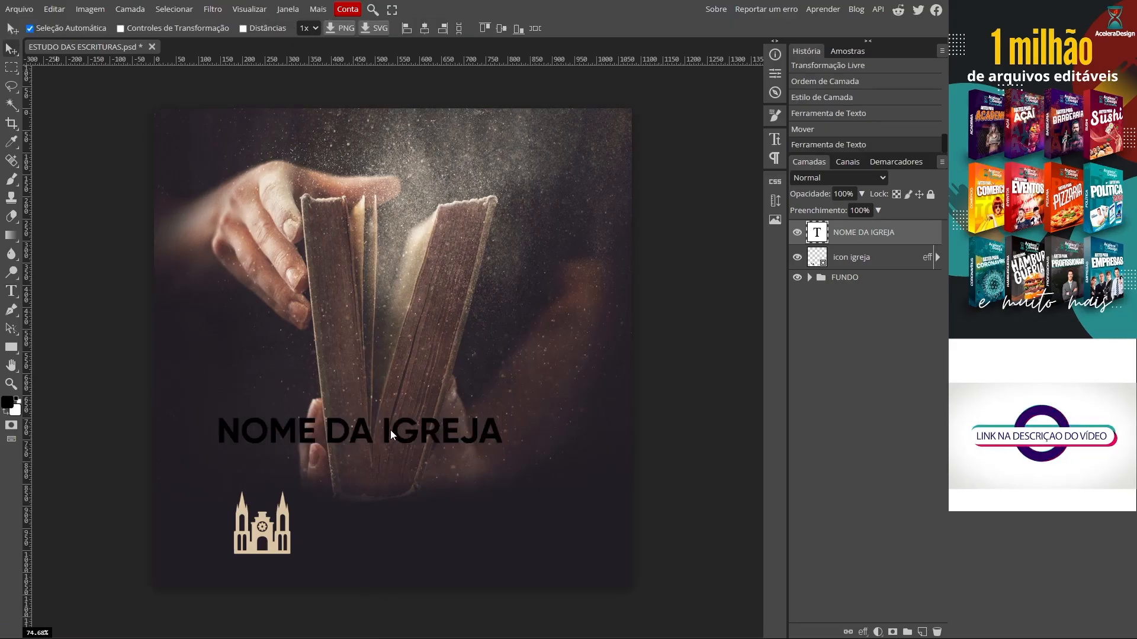
{"action": "left_click_drag", "start_coordinate": [390, 429], "coordinate": [472, 503]}
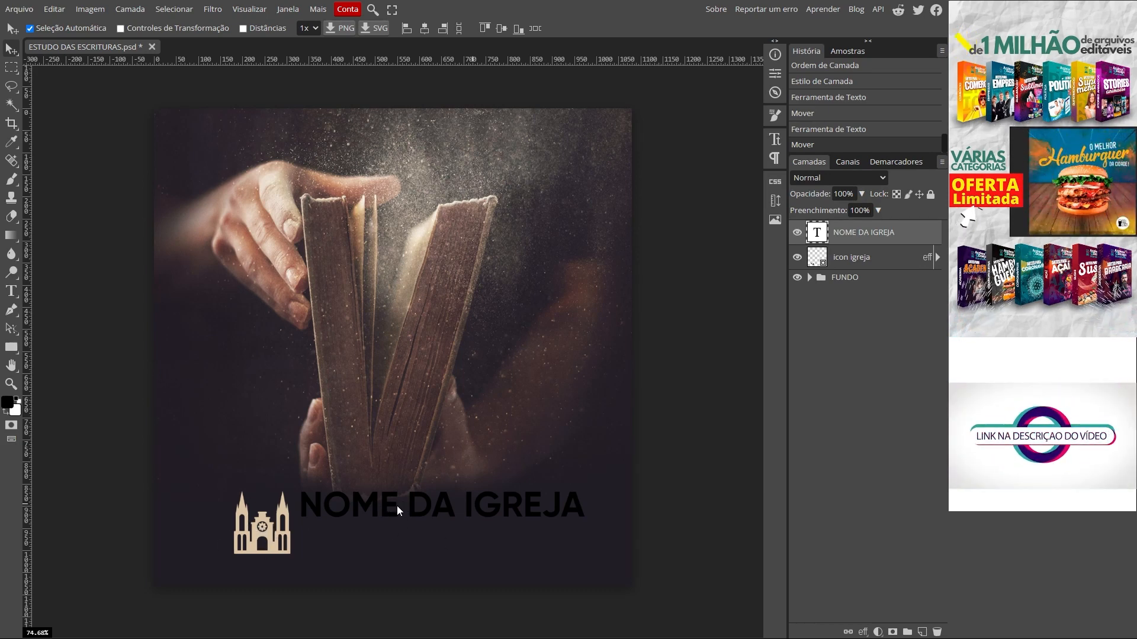
Step: Recolour the NOME DA IGREJA text to the icon's beige, dbc4a4
{"action": "double_click", "coordinate": [807, 233]}
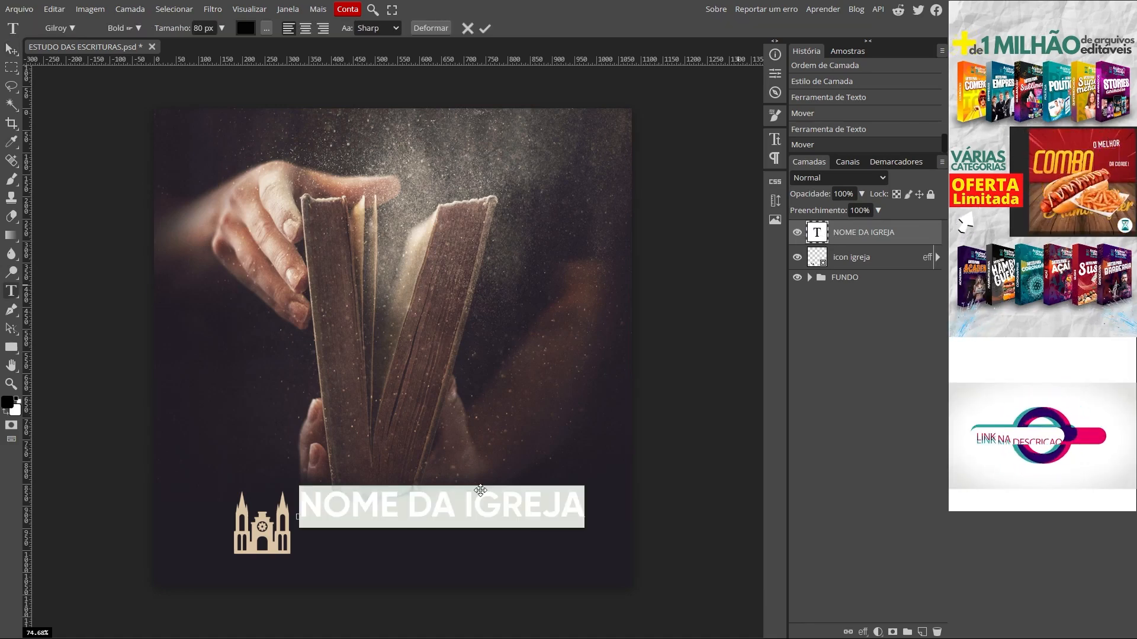
{"action": "left_click", "coordinate": [623, 80]}
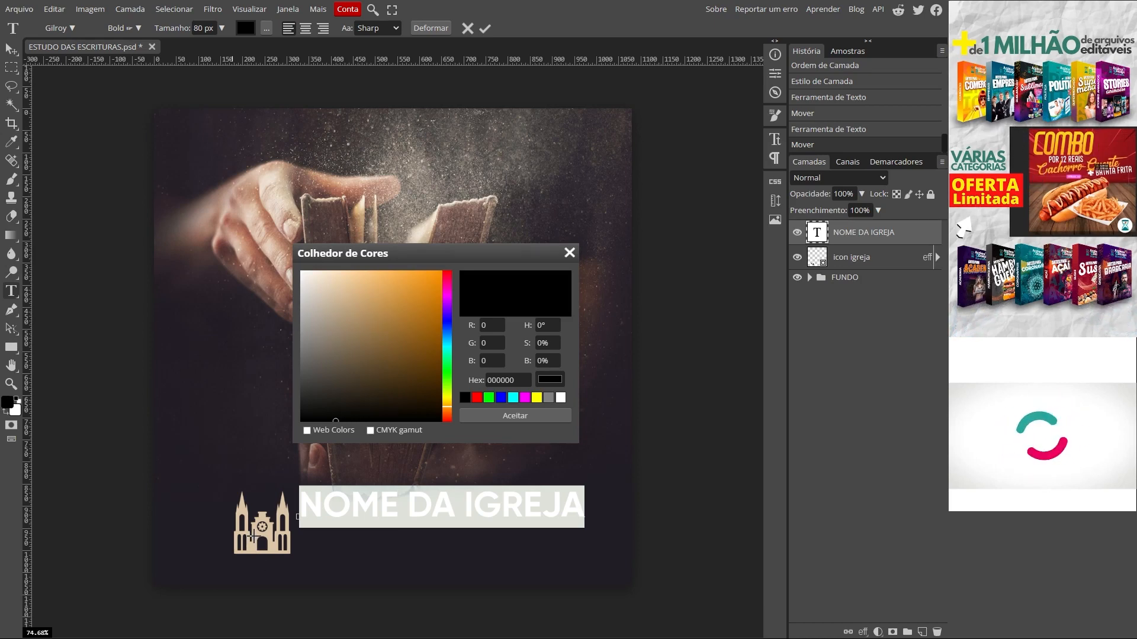
{"action": "left_click", "coordinate": [253, 535]}
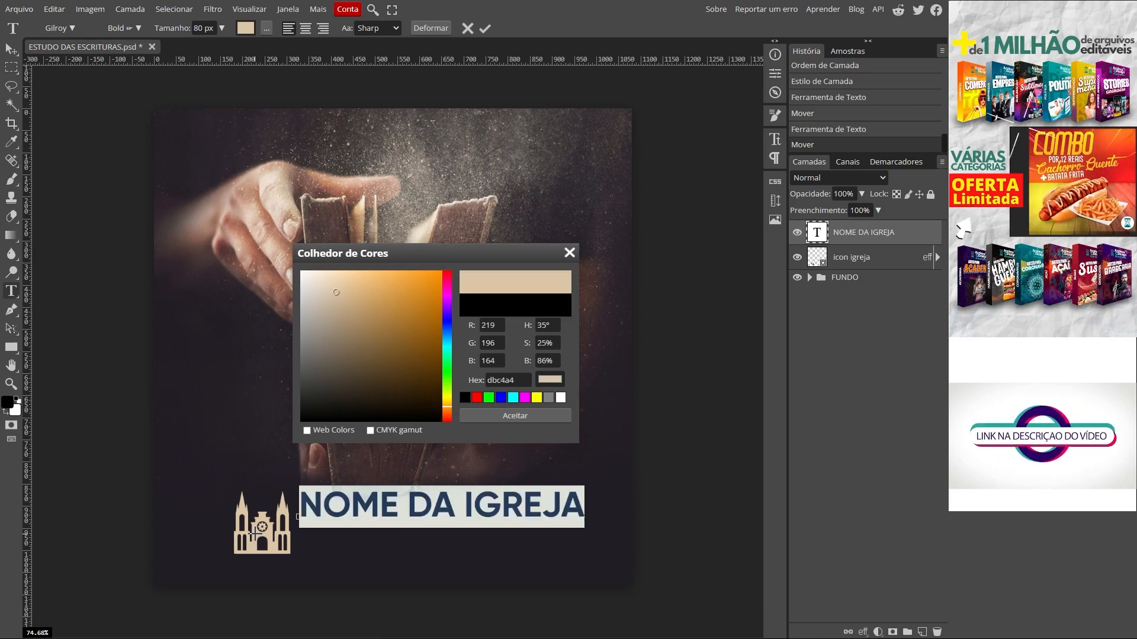
{"action": "left_click", "coordinate": [516, 416]}
{"action": "left_click", "coordinate": [12, 49]}
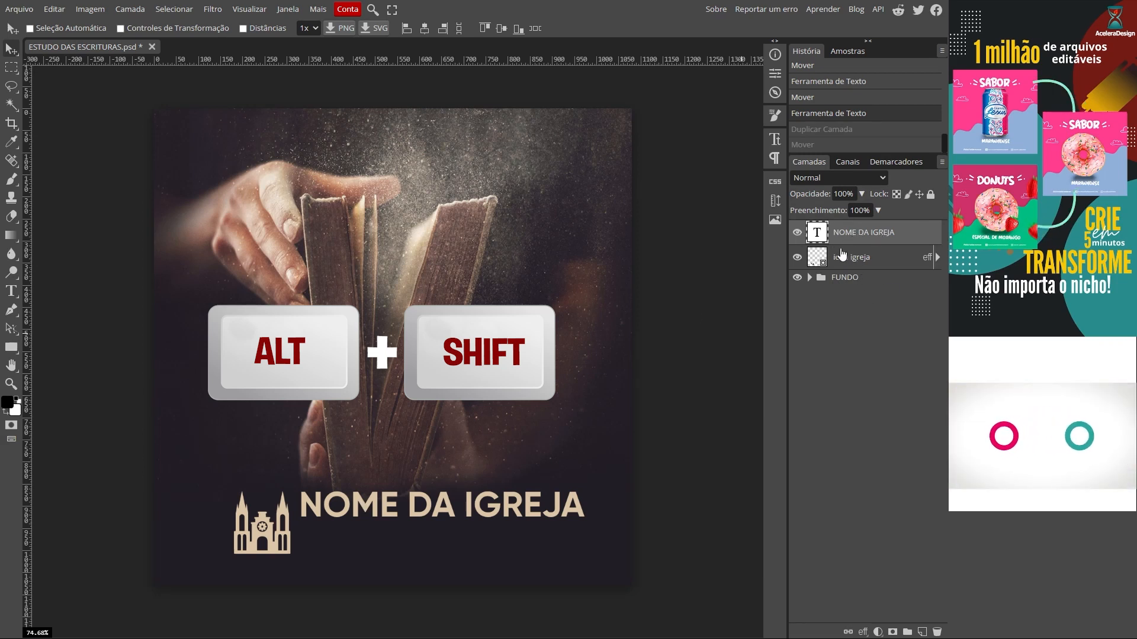
Step: Duplicate the heading below it as a 50 px line reading ENDEREÇO DA IGREJA AQUI
{"action": "left_click_drag", "start_coordinate": [414, 505], "coordinate": [422, 537]}
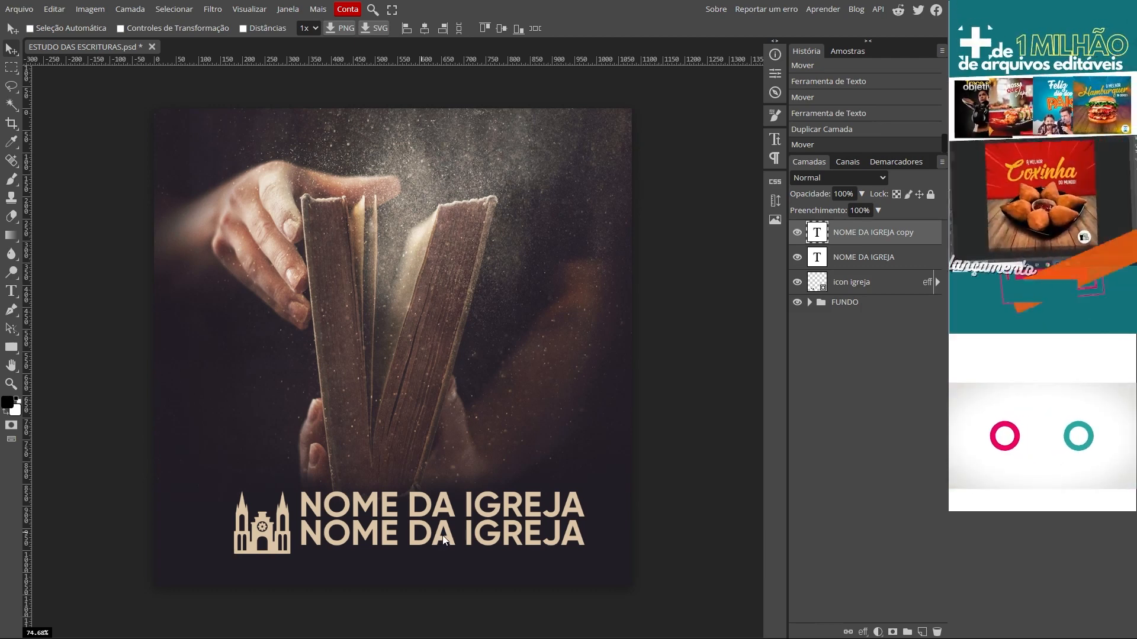
{"action": "double_click", "coordinate": [442, 536]}
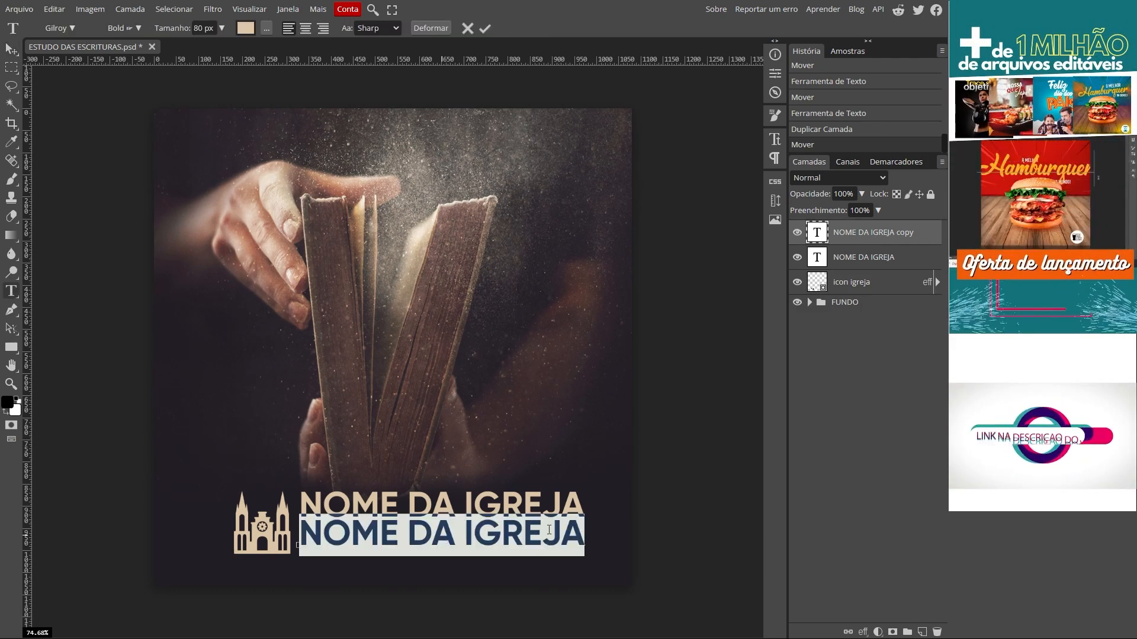
{"action": "left_click", "coordinate": [203, 28]}
{"action": "type", "text": "50"}
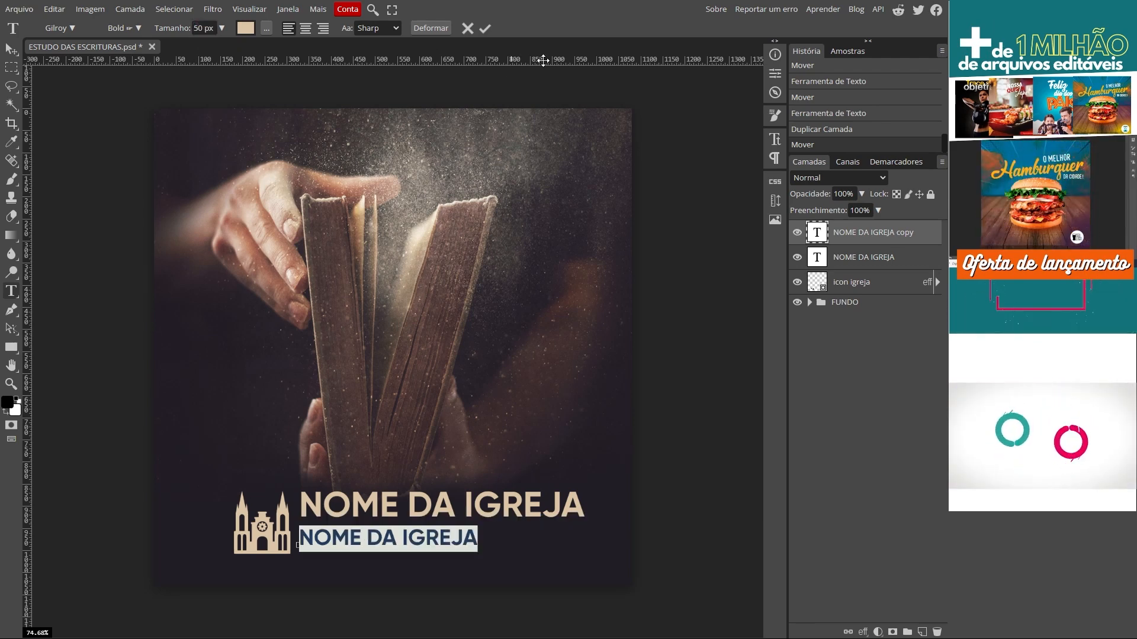
{"action": "type", "text": "E"}
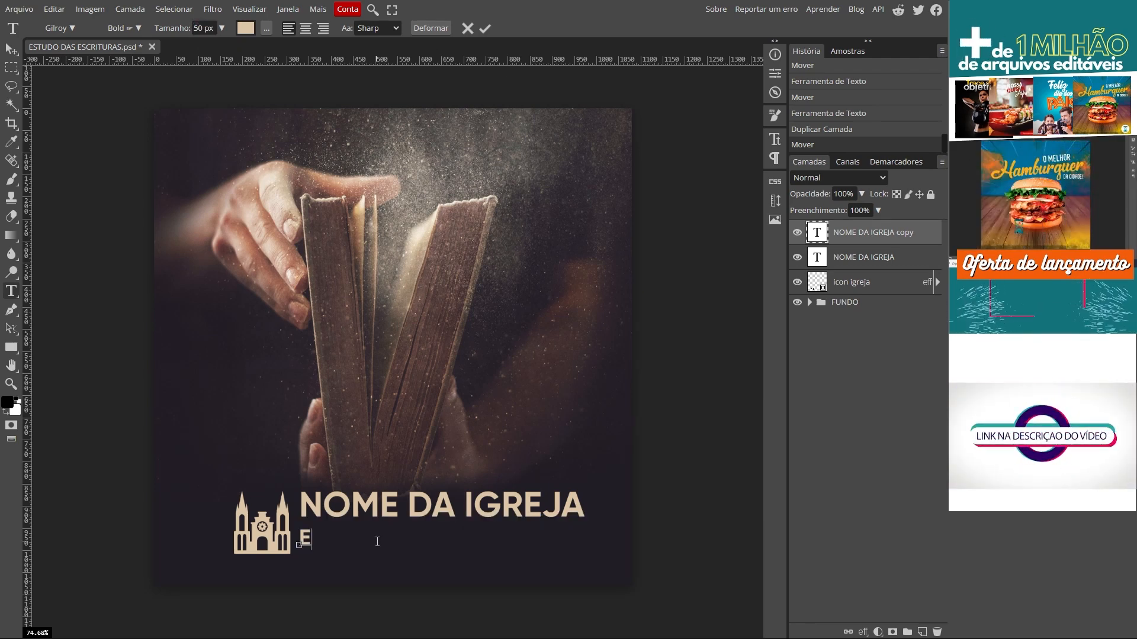
{"action": "type", "text": "NDEREÇO DA IGREJA AQUI"}
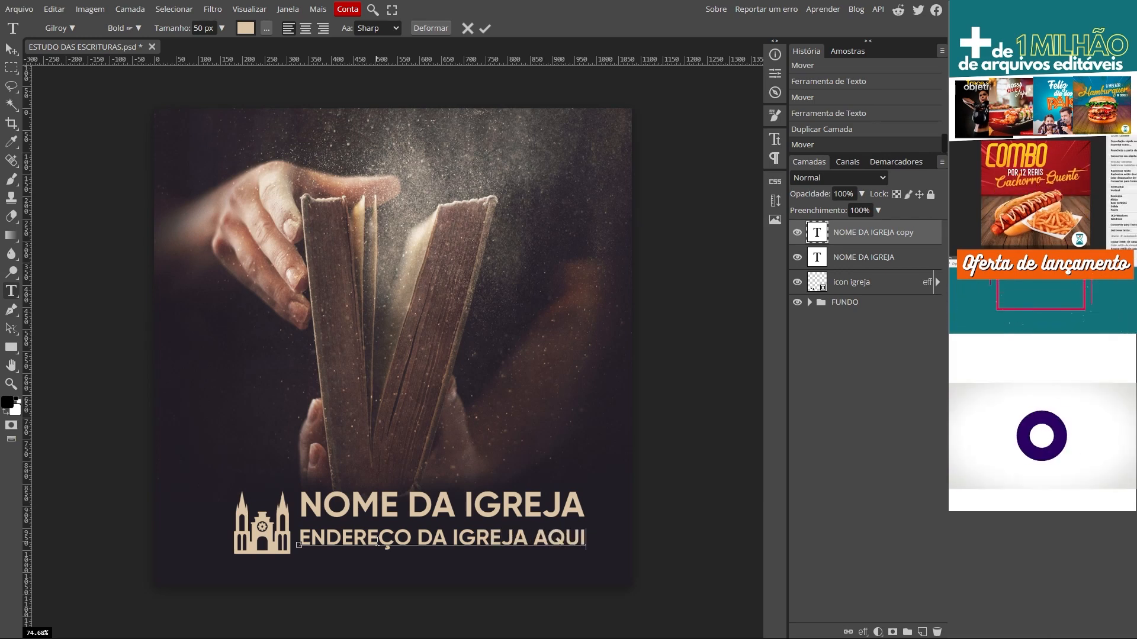
{"action": "key", "text": "ctrl+Return"}
{"action": "key", "text": "v"}
{"action": "left_click_drag", "start_coordinate": [490, 536], "coordinate": [491, 527]}
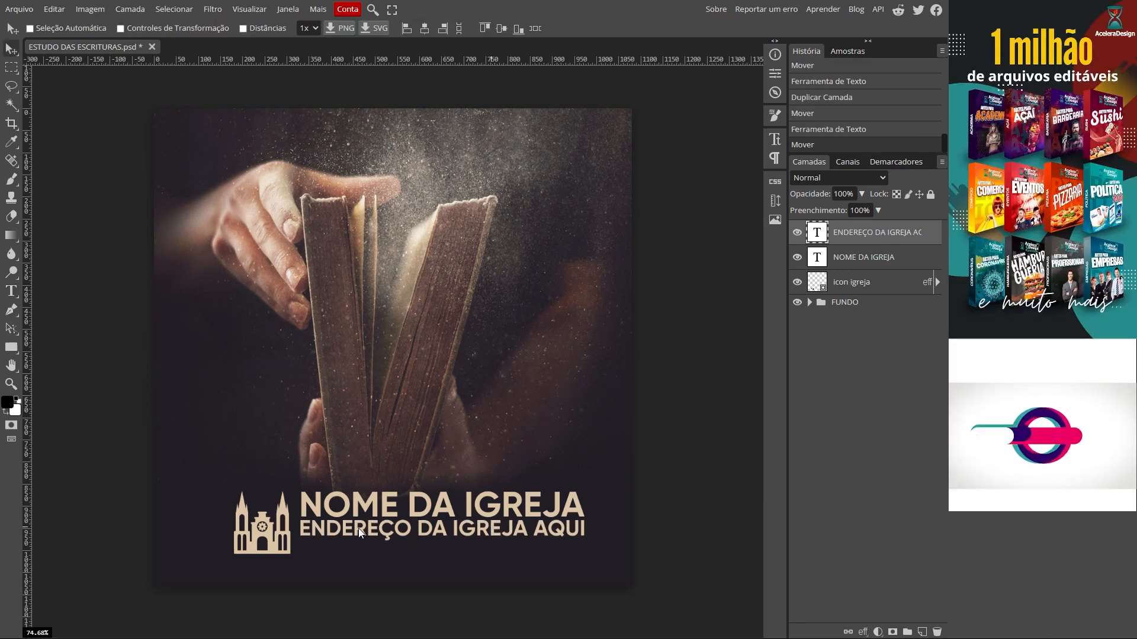
Step: Duplicate the address line below it and change its text to BAIRRO, CIDADE E ESTADO
{"action": "left_click_drag", "start_coordinate": [358, 528], "coordinate": [358, 546], "text": "alt"}
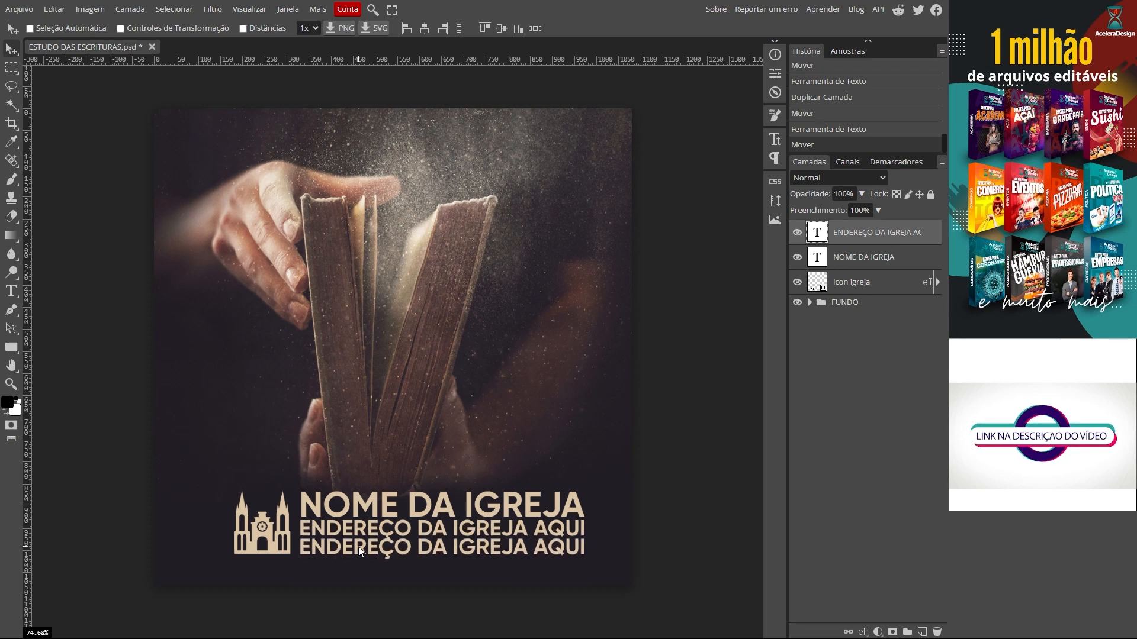
{"action": "double_click", "coordinate": [353, 547]}
{"action": "type", "text": "BAIRRO,"}
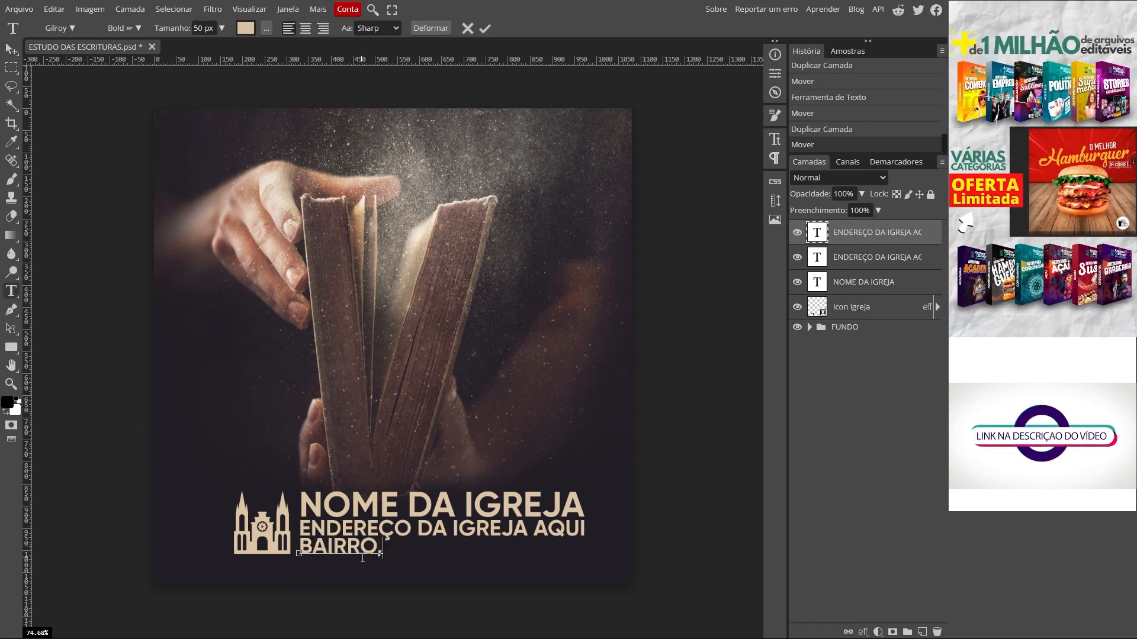
{"action": "type", "text": " CIDADE E E"}
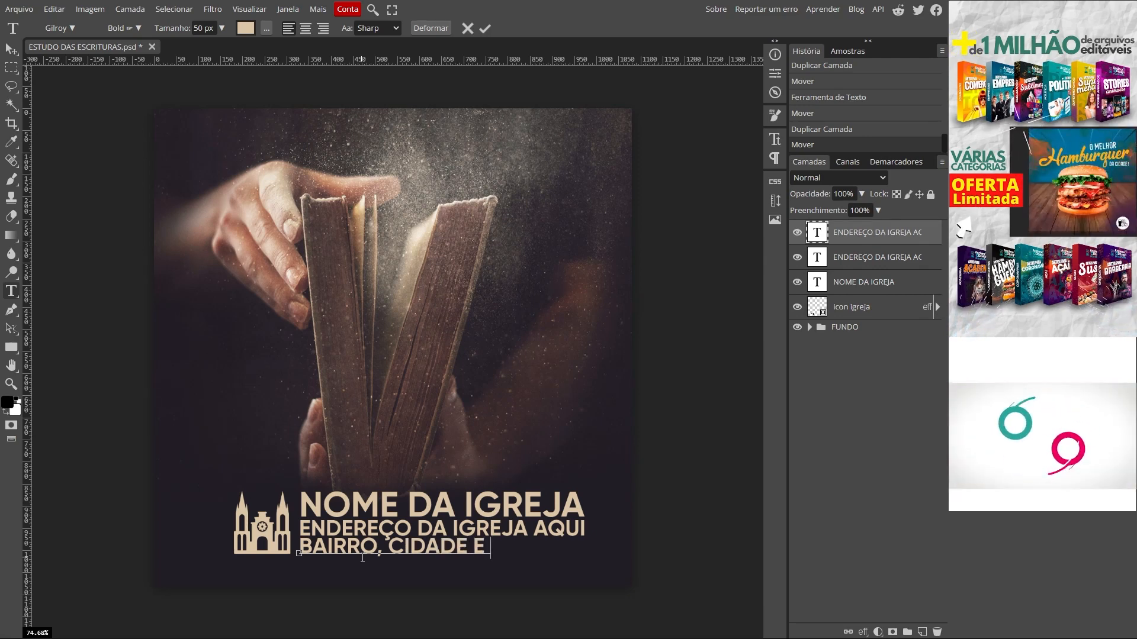
{"action": "type", "text": "STADO"}
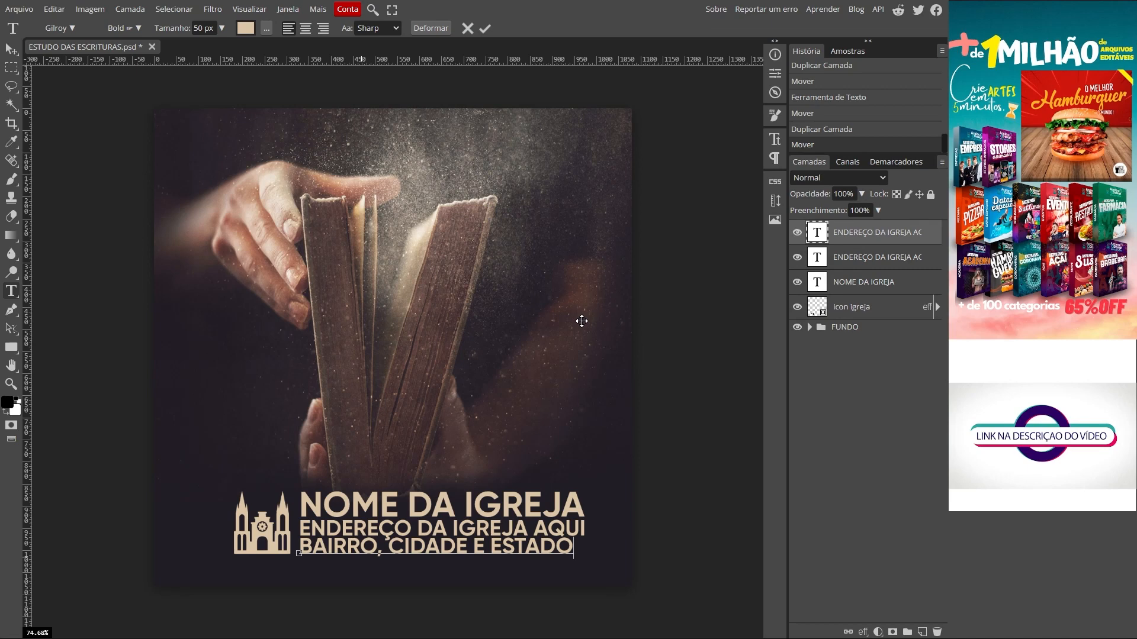
{"action": "left_click", "coordinate": [485, 30]}
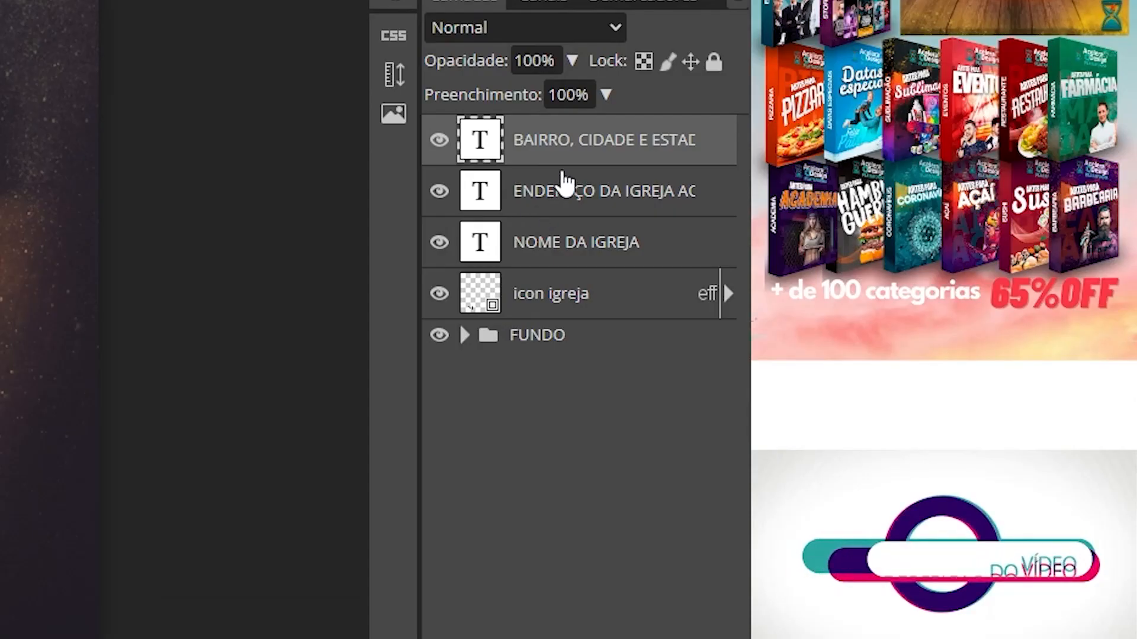
Step: Set both the ENDEREÇO and BAIRRO text layers to 45 px
{"action": "left_click", "coordinate": [855, 262]}
{"action": "left_click", "coordinate": [548, 144], "text": "ctrl"}
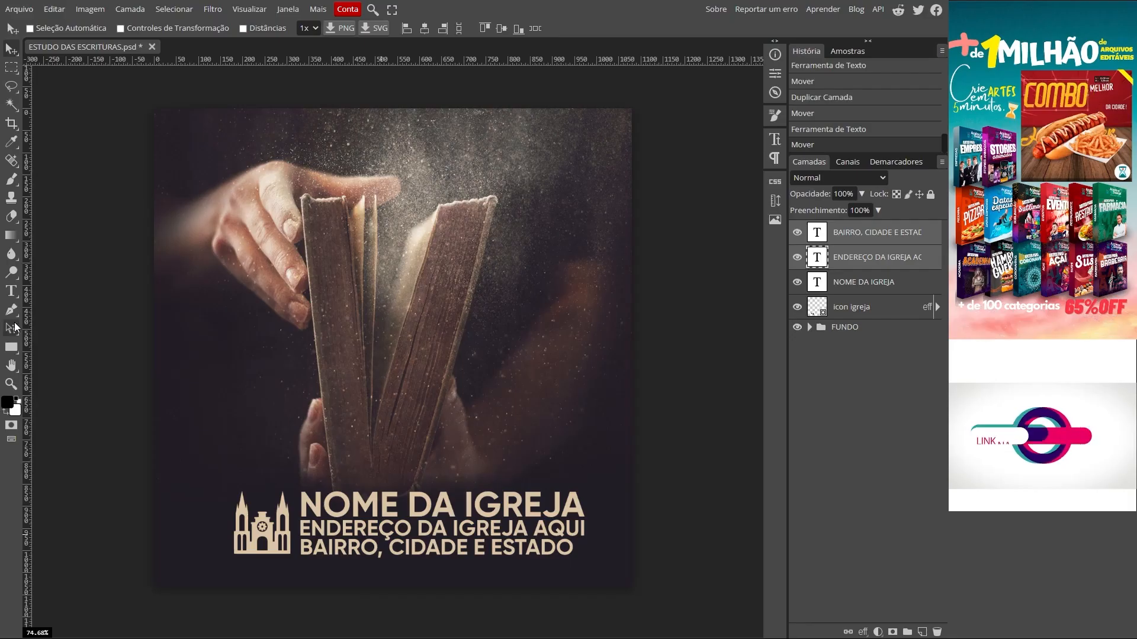
{"action": "left_click", "coordinate": [11, 291]}
{"action": "left_click", "coordinate": [199, 28]}
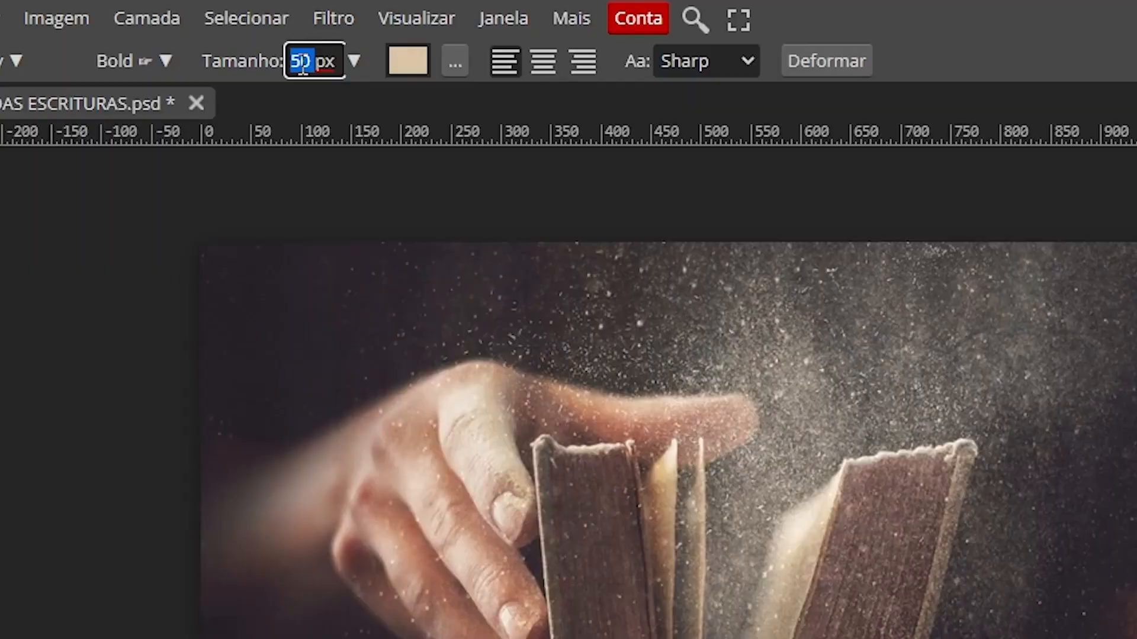
{"action": "type", "text": "45"}
{"action": "key", "text": "Return"}
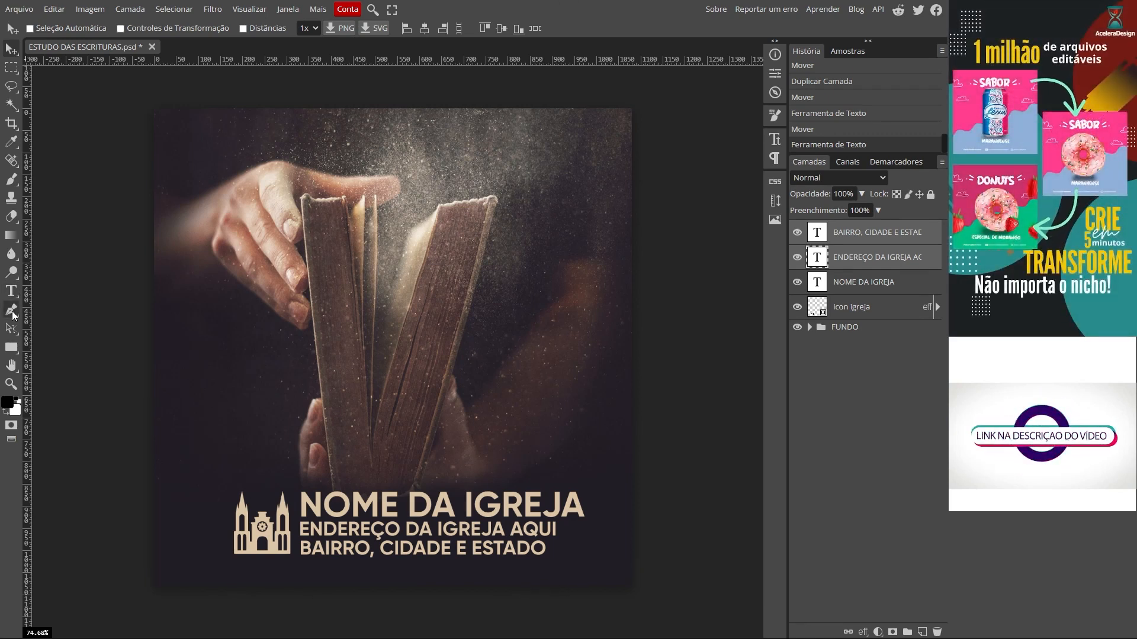
Step: Switch to the Line tool with no fill and a 5 px stroke
{"action": "right_click", "coordinate": [11, 347]}
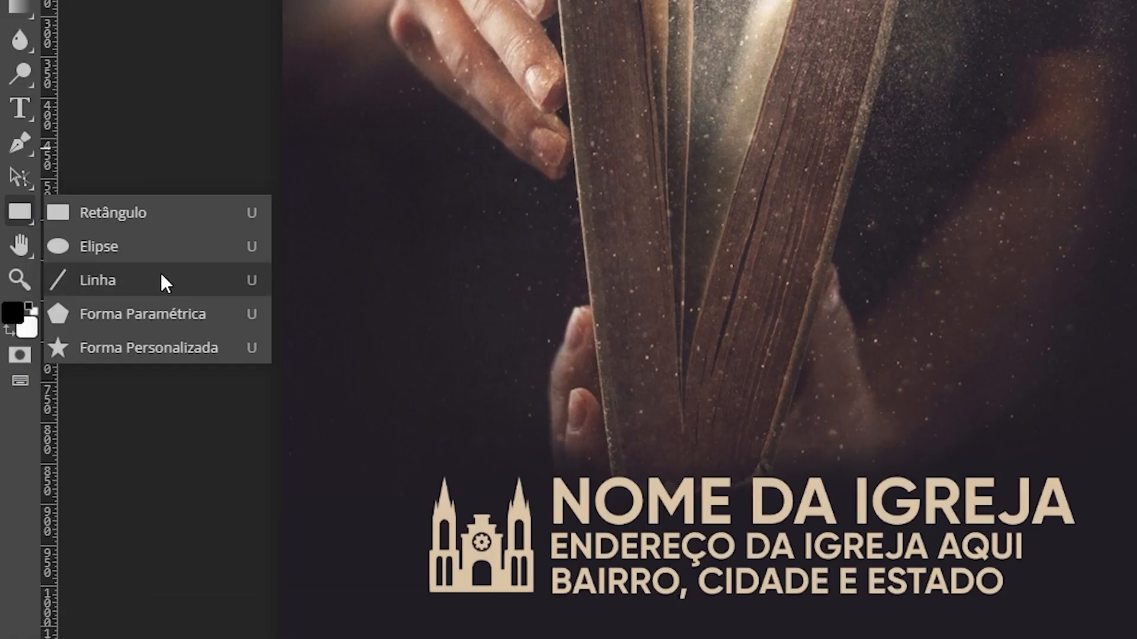
{"action": "left_click", "coordinate": [120, 279]}
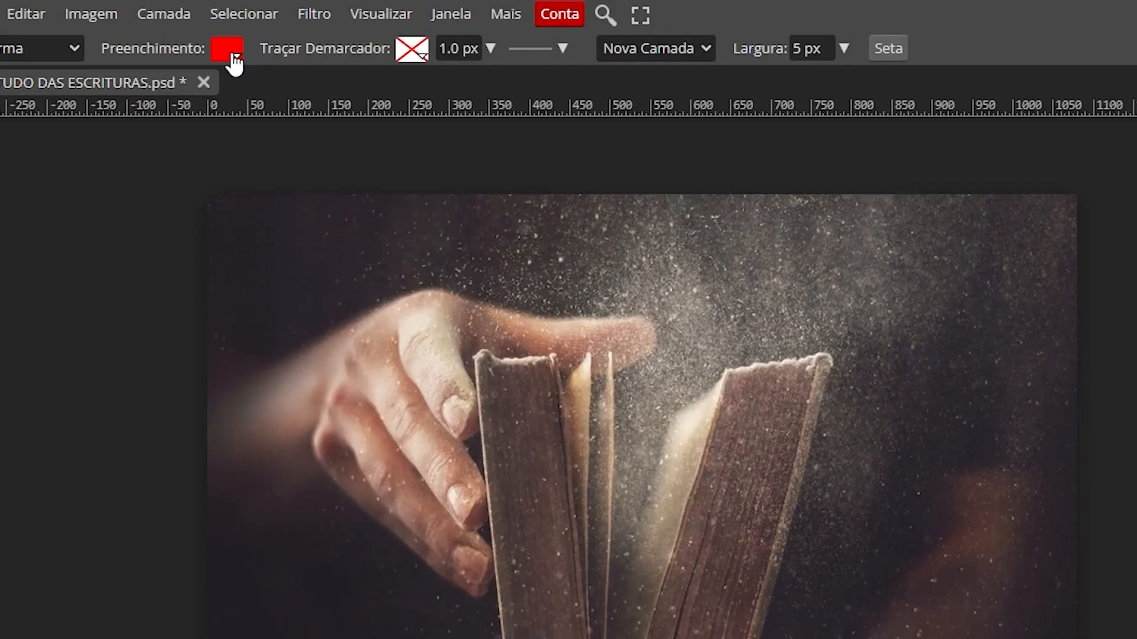
{"action": "left_click", "coordinate": [235, 58]}
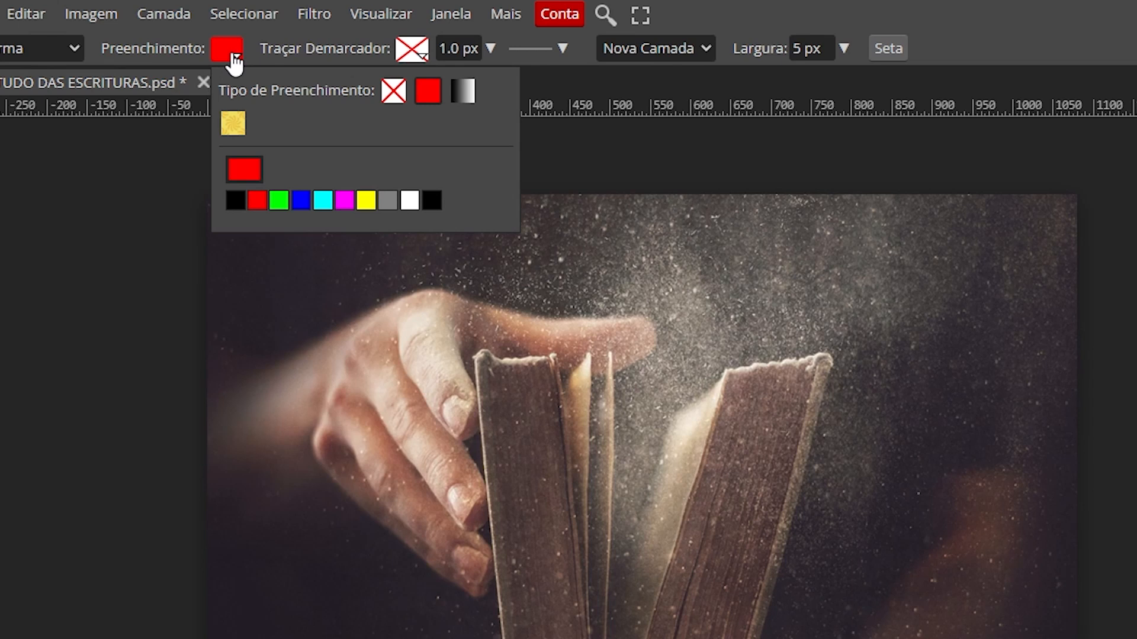
{"action": "left_click", "coordinate": [393, 90]}
{"action": "left_click", "coordinate": [412, 49]}
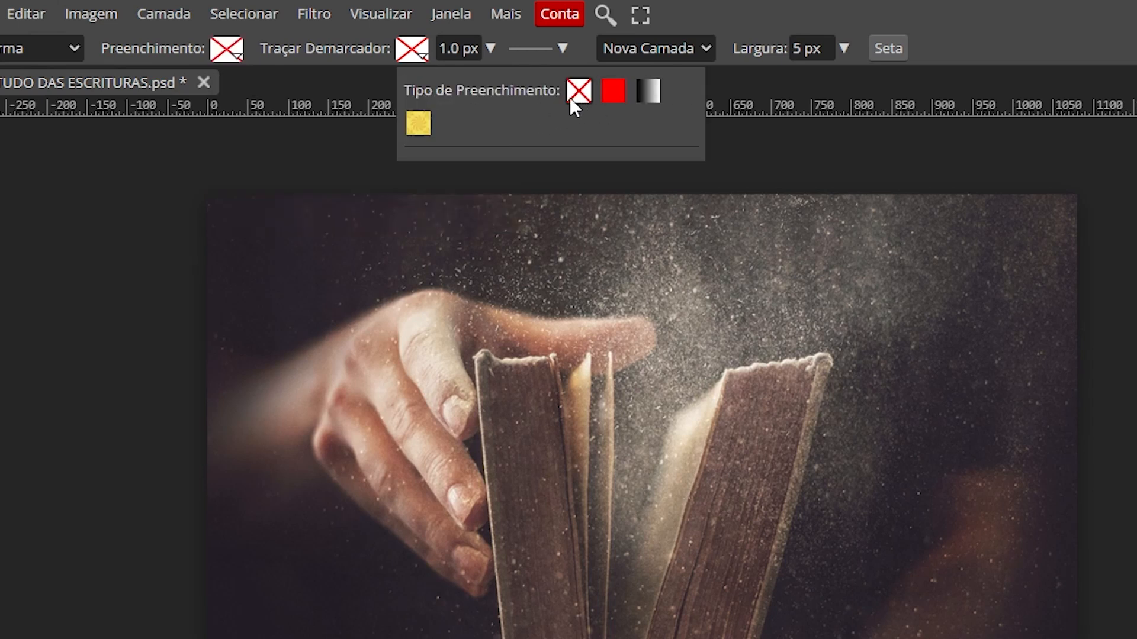
{"action": "left_click", "coordinate": [476, 47]}
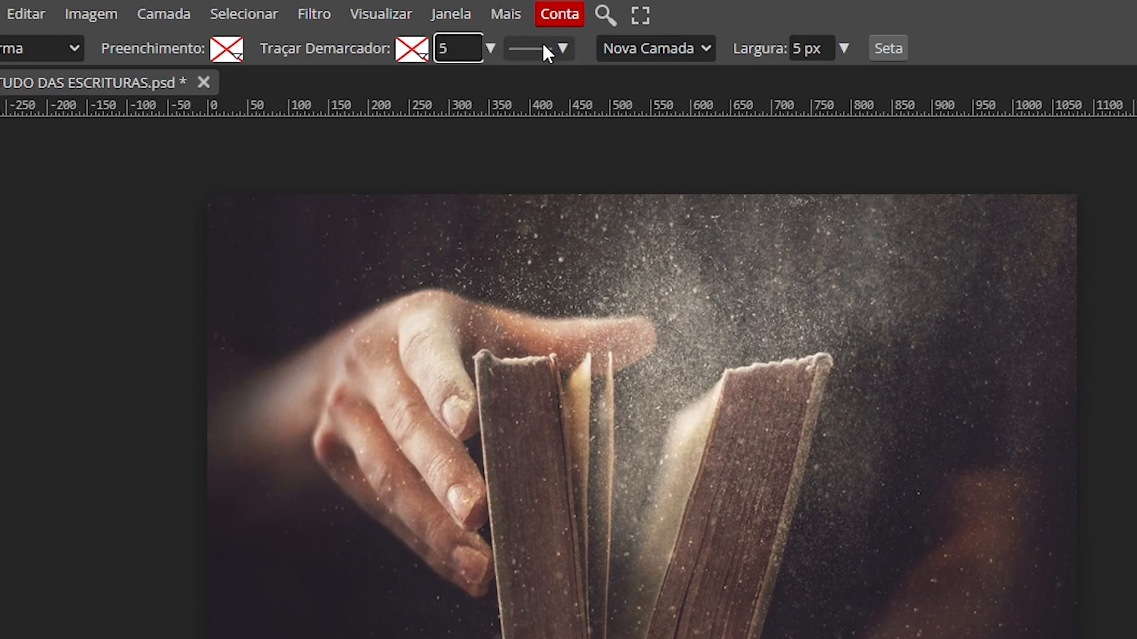
{"action": "key", "text": "Return"}
Step: Set the line stroke to a solid light beige, f1e0c9
{"action": "left_click", "coordinate": [422, 56]}
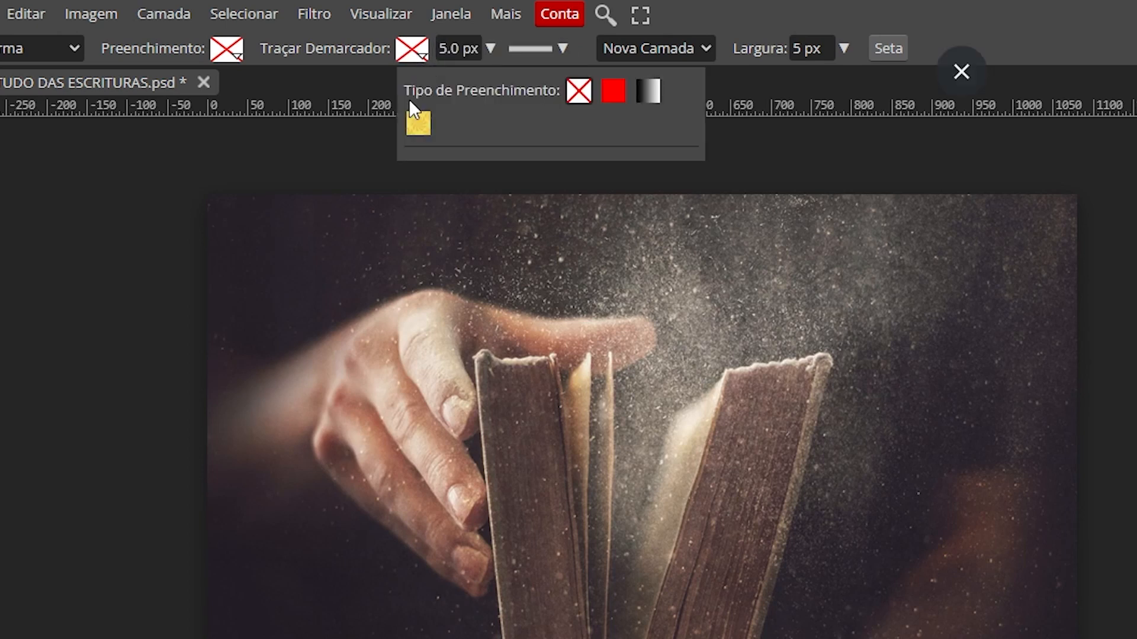
{"action": "left_click", "coordinate": [613, 92]}
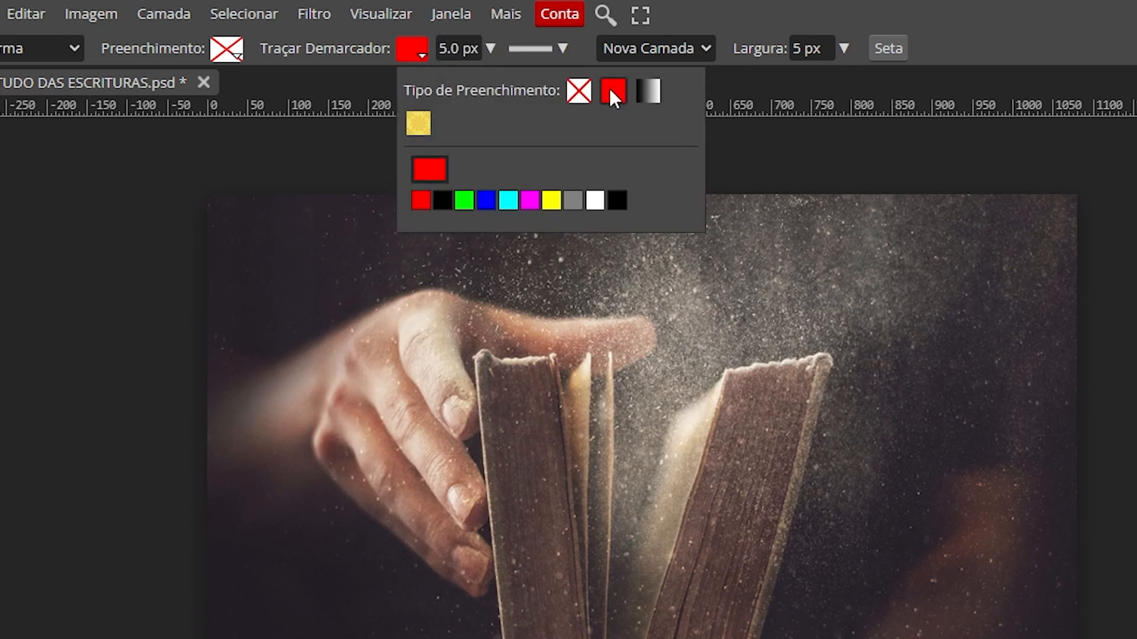
{"action": "left_click", "coordinate": [428, 172]}
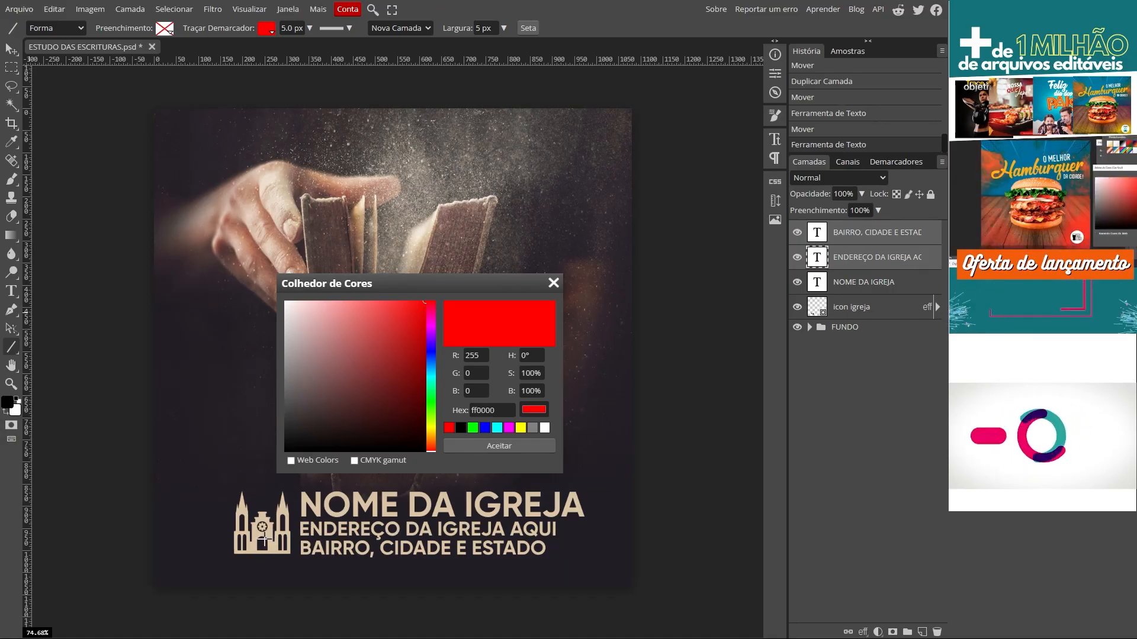
{"action": "left_click", "coordinate": [263, 539]}
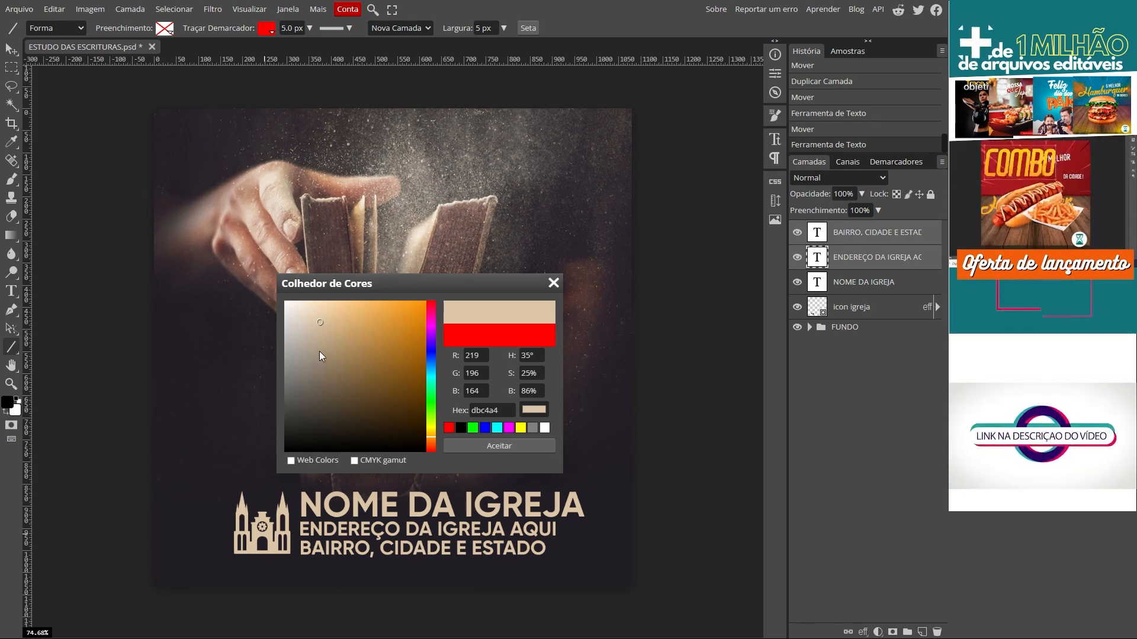
{"action": "left_click", "coordinate": [308, 309]}
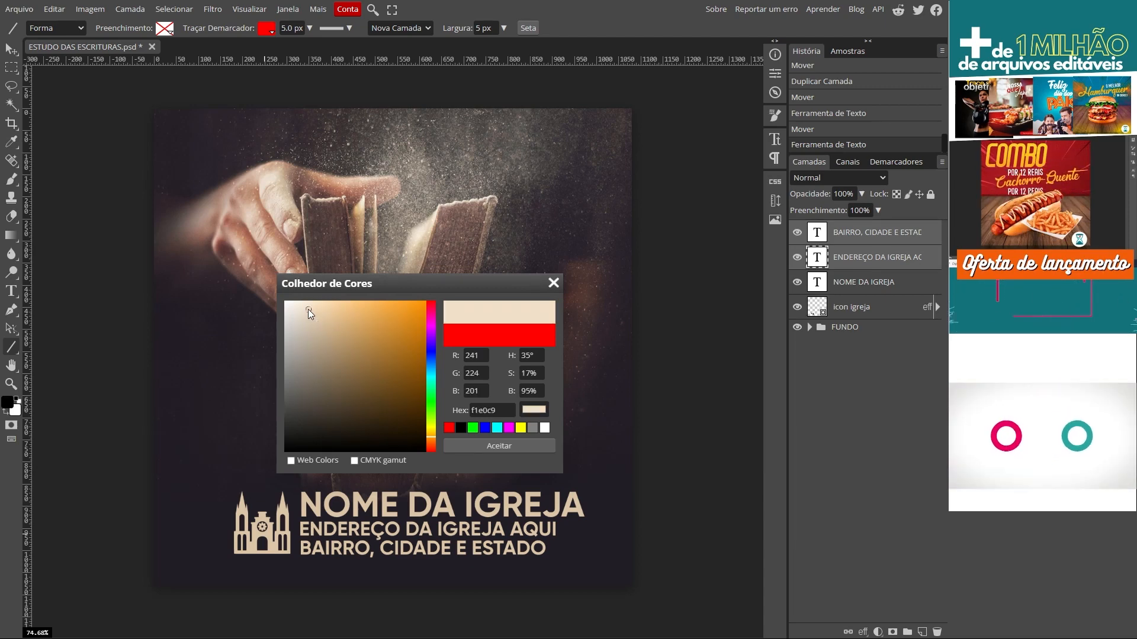
{"action": "left_click", "coordinate": [499, 446]}
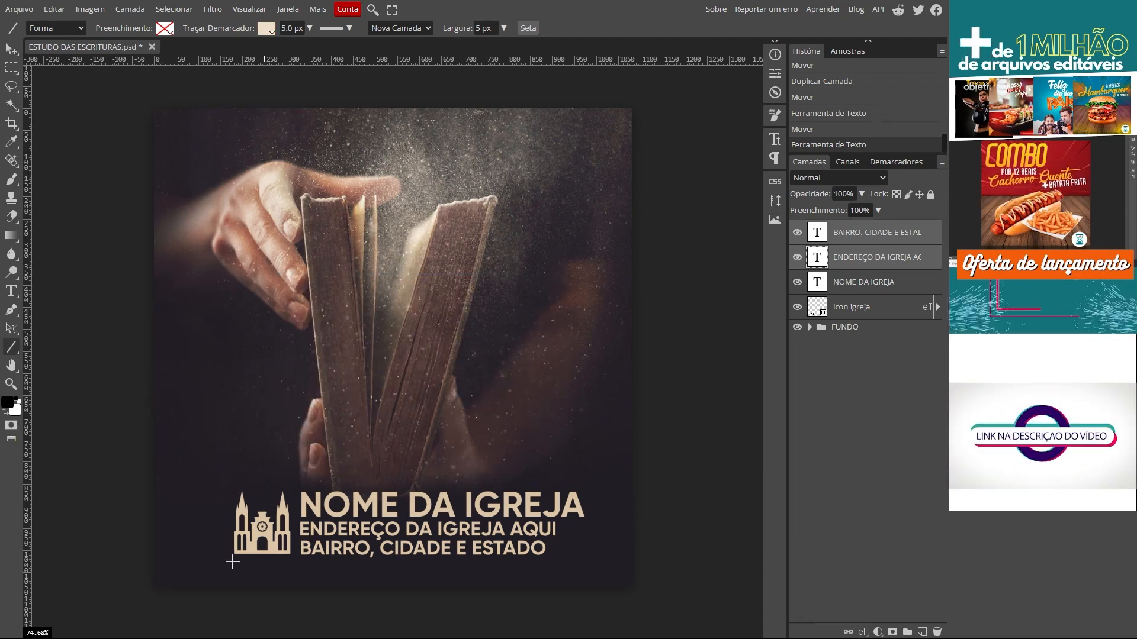
Step: Draw a horizontal divider named DIVISORIA under the text and copy the BAIRRO line below it
{"action": "left_click_drag", "start_coordinate": [364, 563], "coordinate": [182, 564]}
{"action": "key", "text": "shift"}
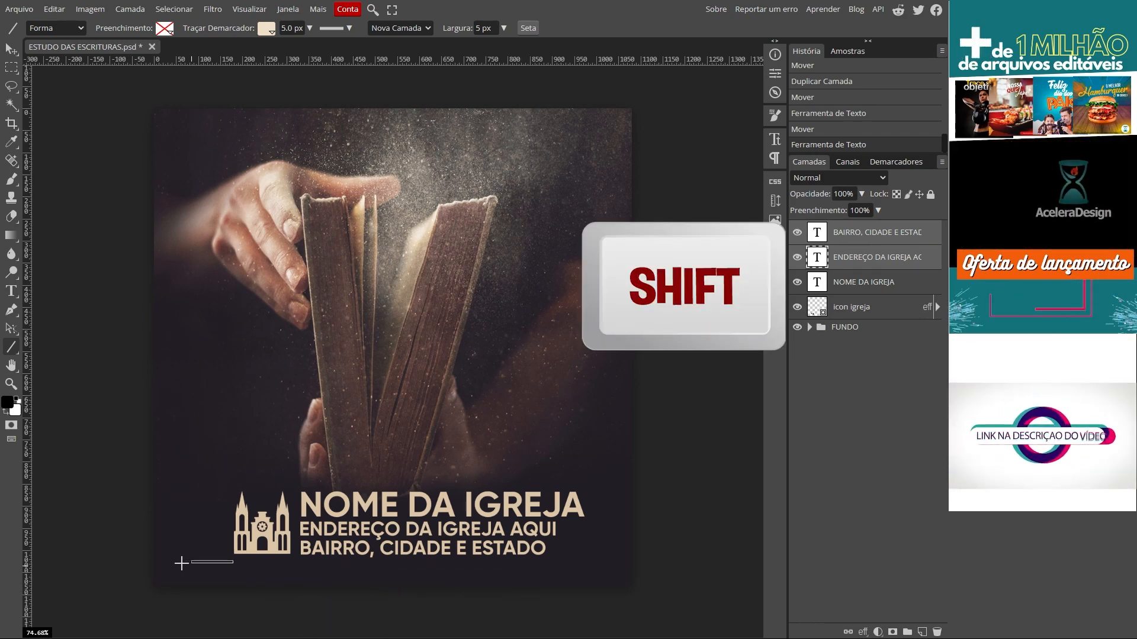
{"action": "left_click_drag", "start_coordinate": [566, 568], "coordinate": [586, 563]}
{"action": "key", "text": "v"}
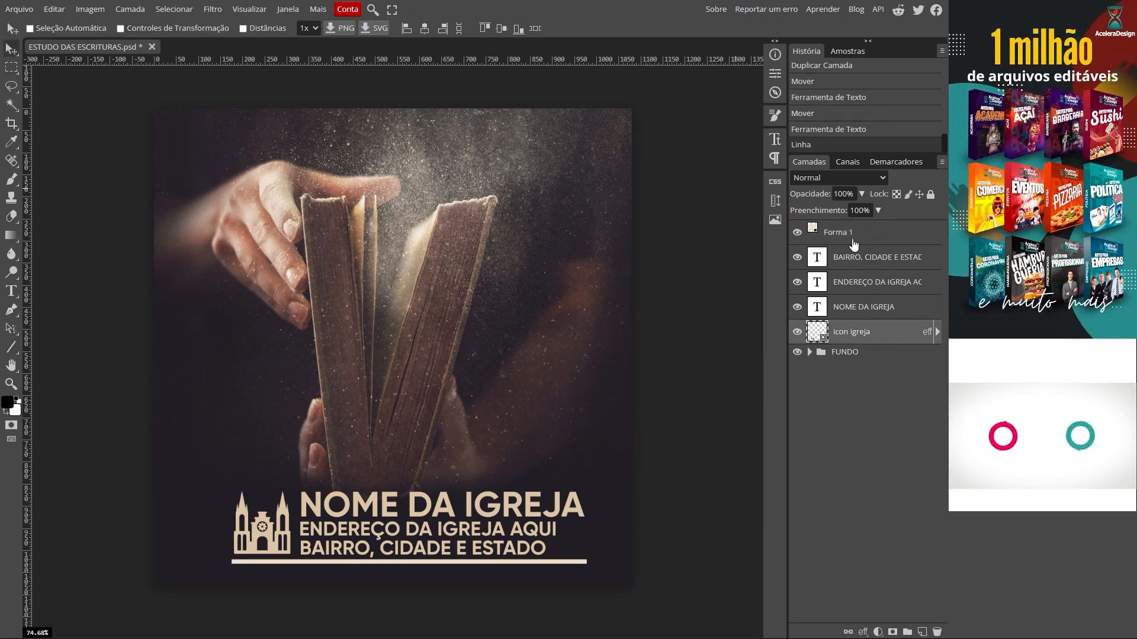
{"action": "double_click", "coordinate": [833, 235]}
{"action": "type", "text": "DIVISORI"}
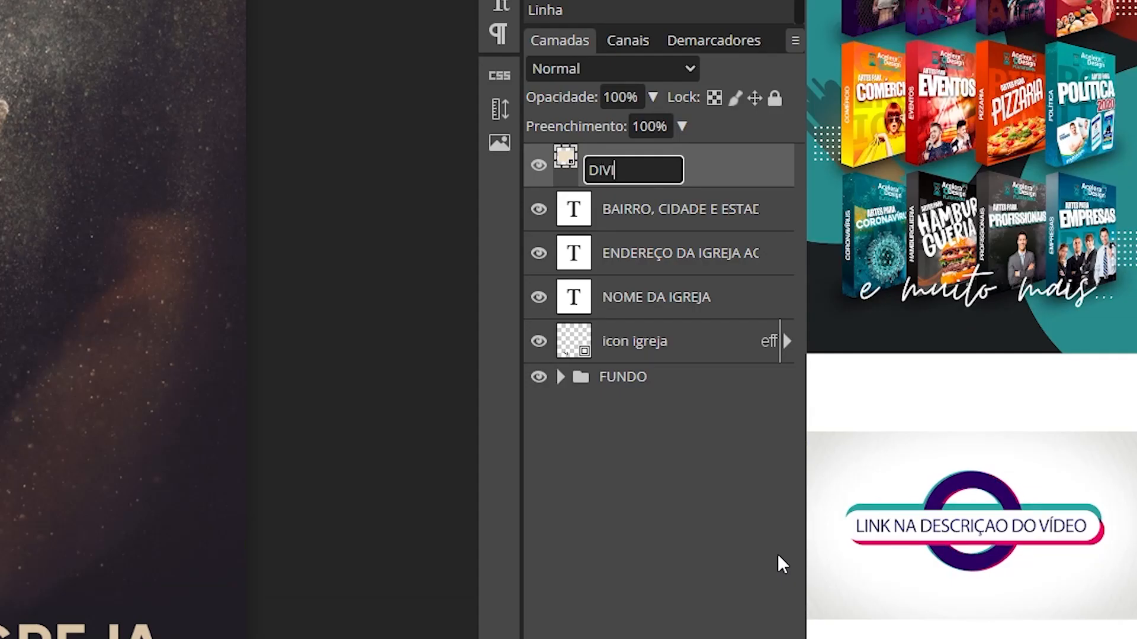
{"action": "type", "text": "A"}
{"action": "key", "text": "Return"}
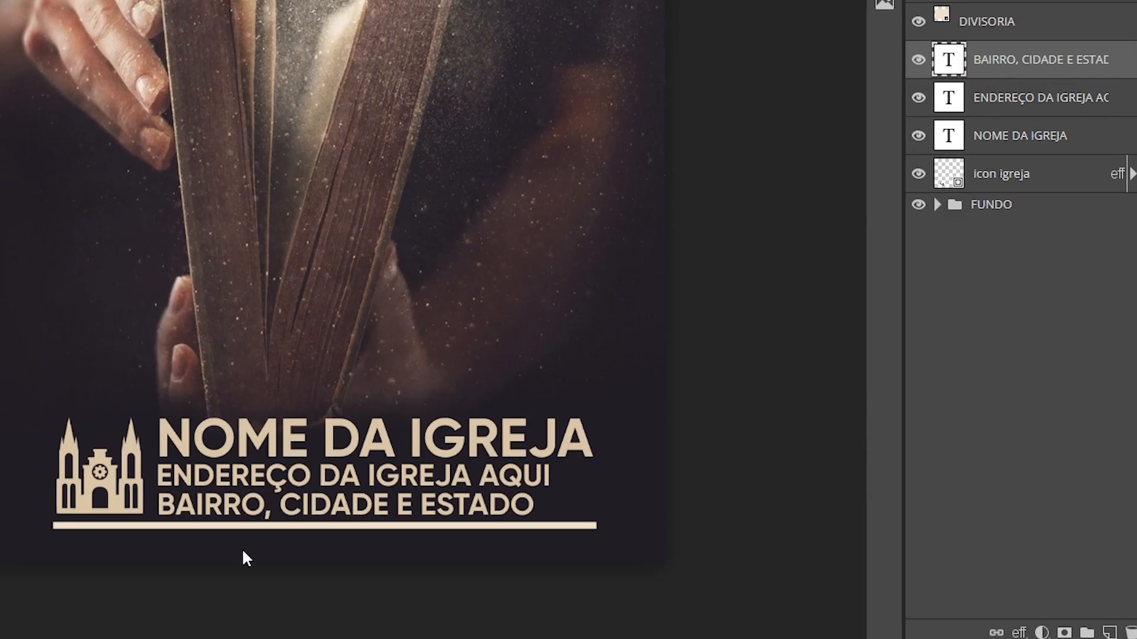
{"action": "left_click_drag", "start_coordinate": [164, 509], "coordinate": [164, 551]}
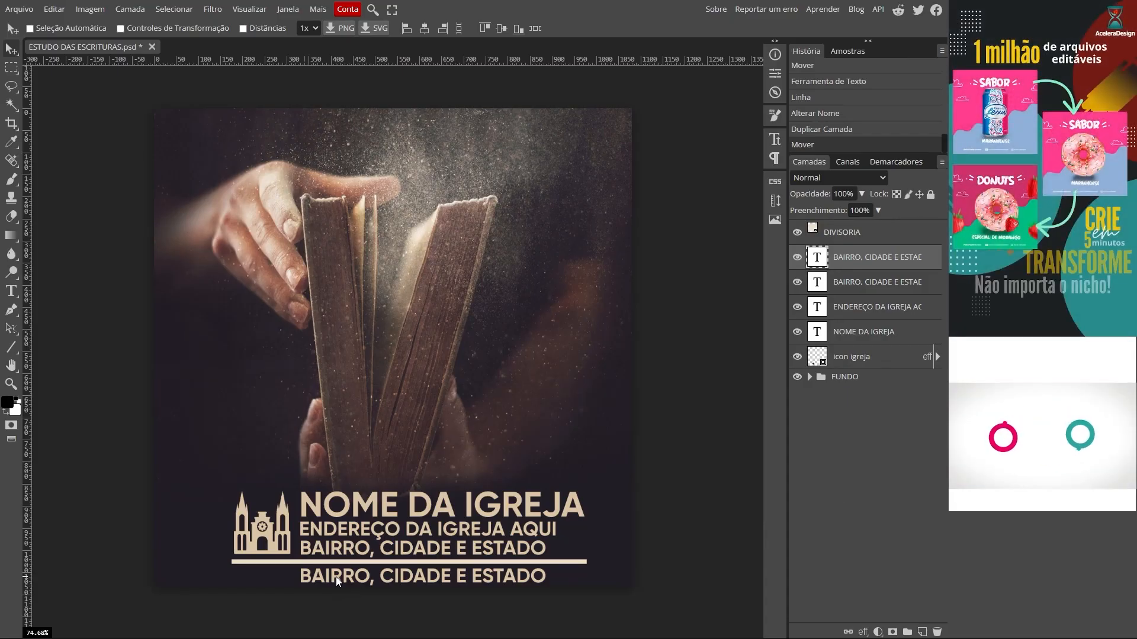
{"action": "double_click", "coordinate": [336, 577]}
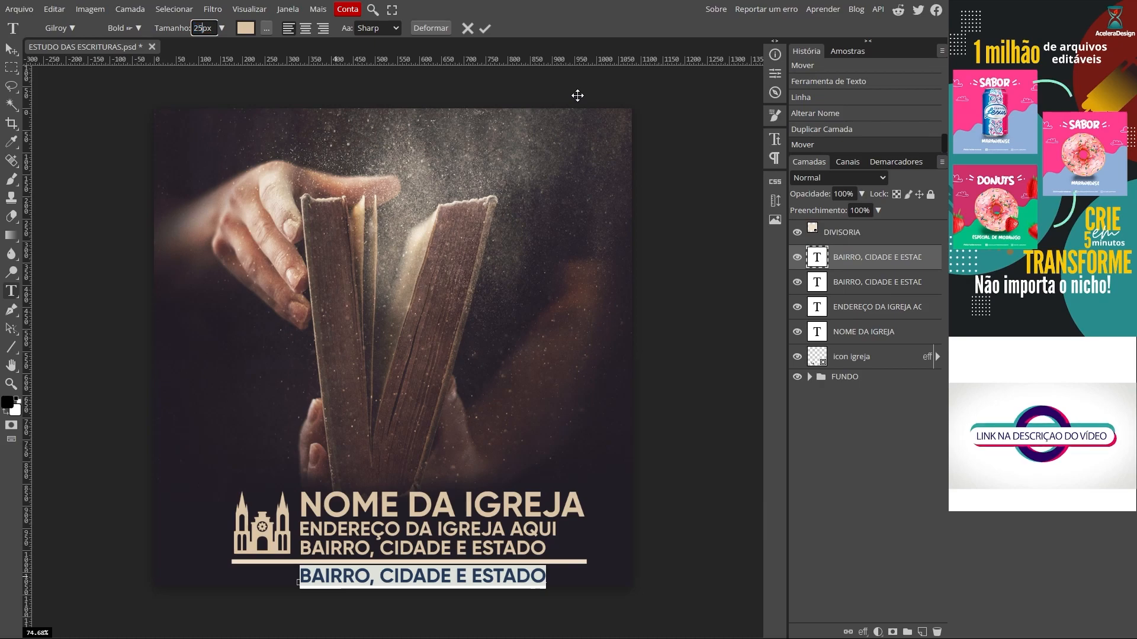
{"action": "key", "text": "Return"}
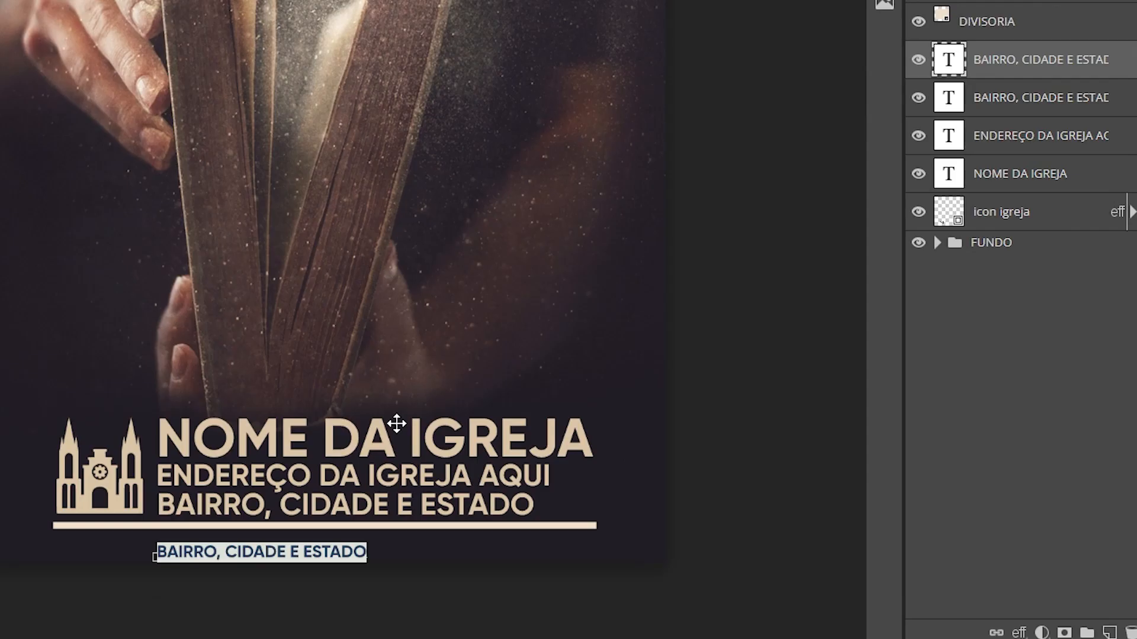
{"action": "type", "text": "www"}
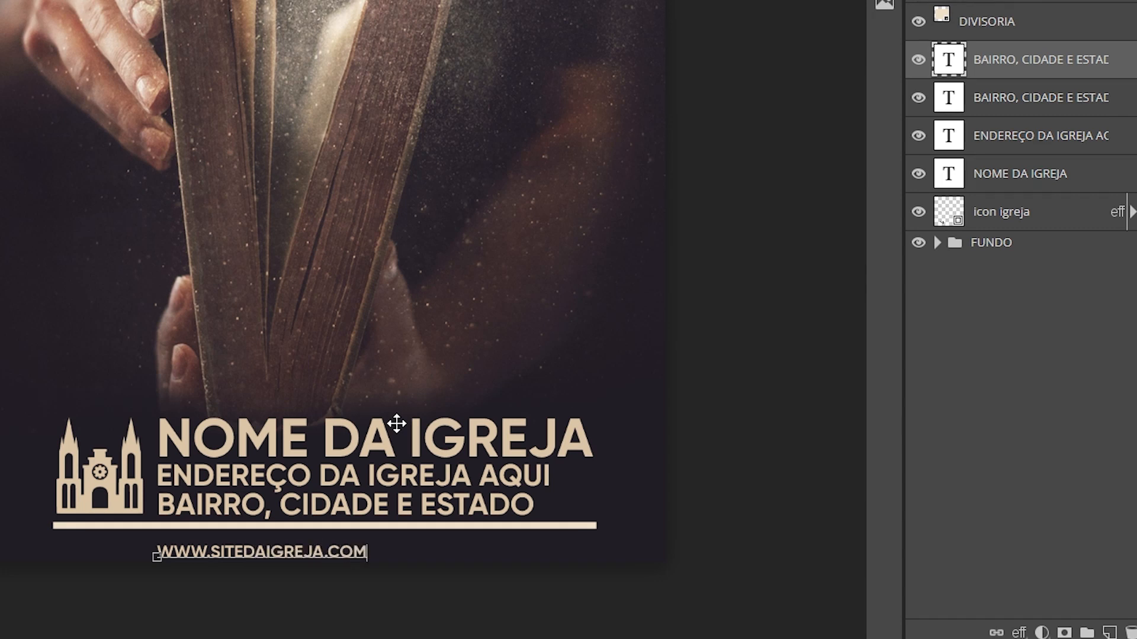
{"action": "mouse_move", "coordinate": [391, 581]}
{"action": "left_mouse_down"}
{"action": "mouse_move", "coordinate": [427, 573]}
{"action": "mouse_move", "coordinate": [406, 574]}
{"action": "left_mouse_up"}
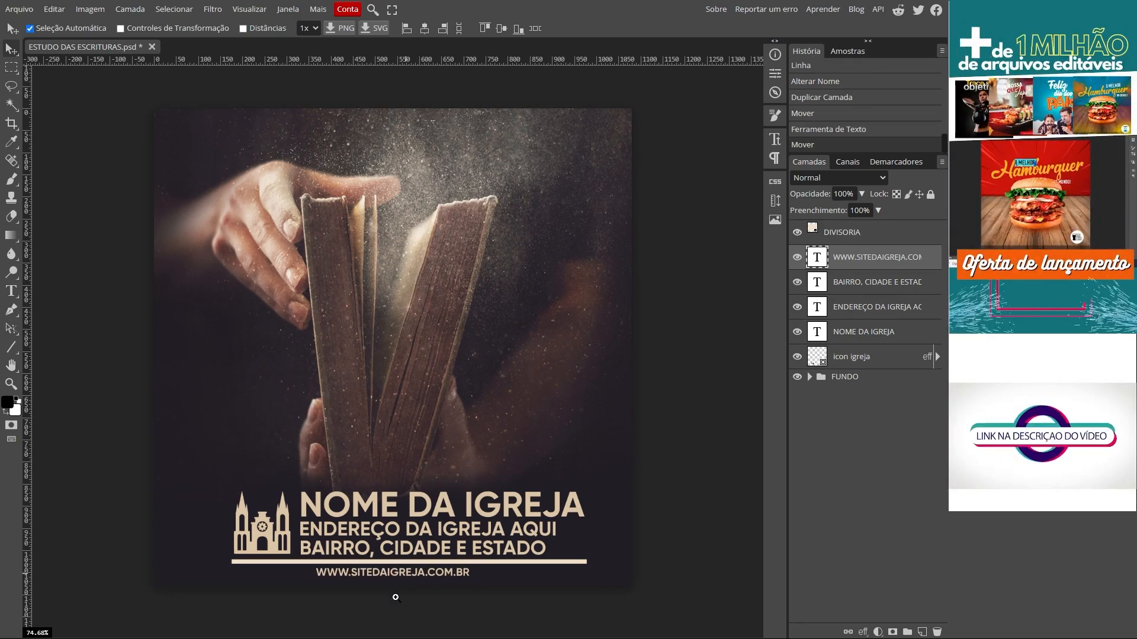
{"action": "scroll", "coordinate": [396, 598], "scroll_direction": "up", "scroll_amount": 3}
{"action": "scroll", "coordinate": [416, 599], "scroll_direction": "down", "scroll_amount": 1}
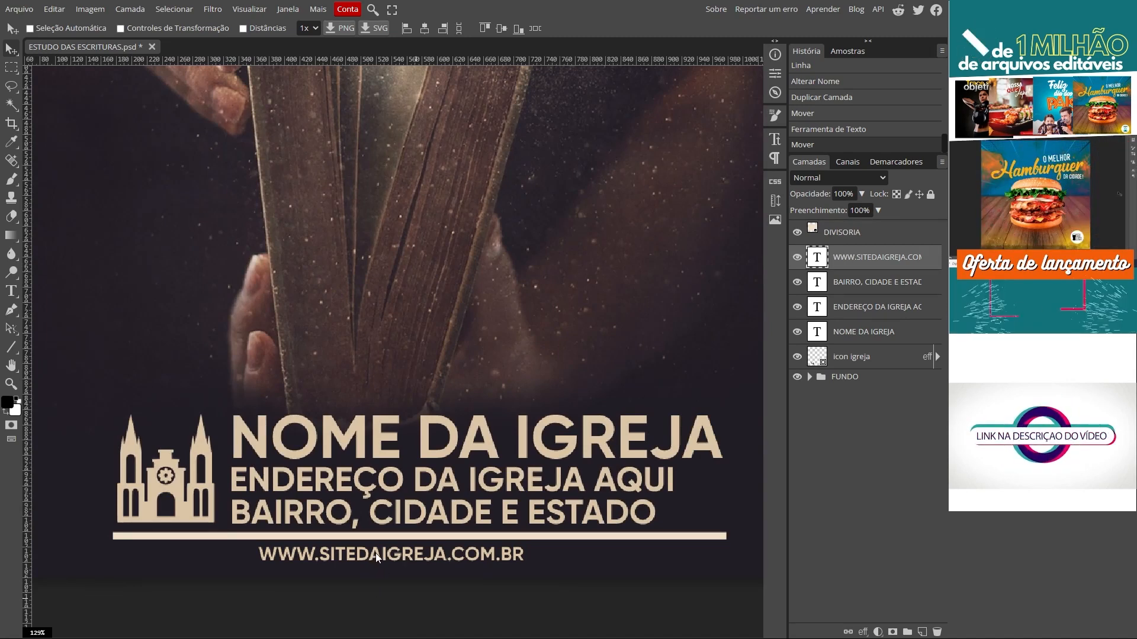
Step: Duplicate the website line just below it and replace its text with the placeholder church e-mail address
{"action": "left_click_drag", "start_coordinate": [375, 553], "coordinate": [377, 570]}
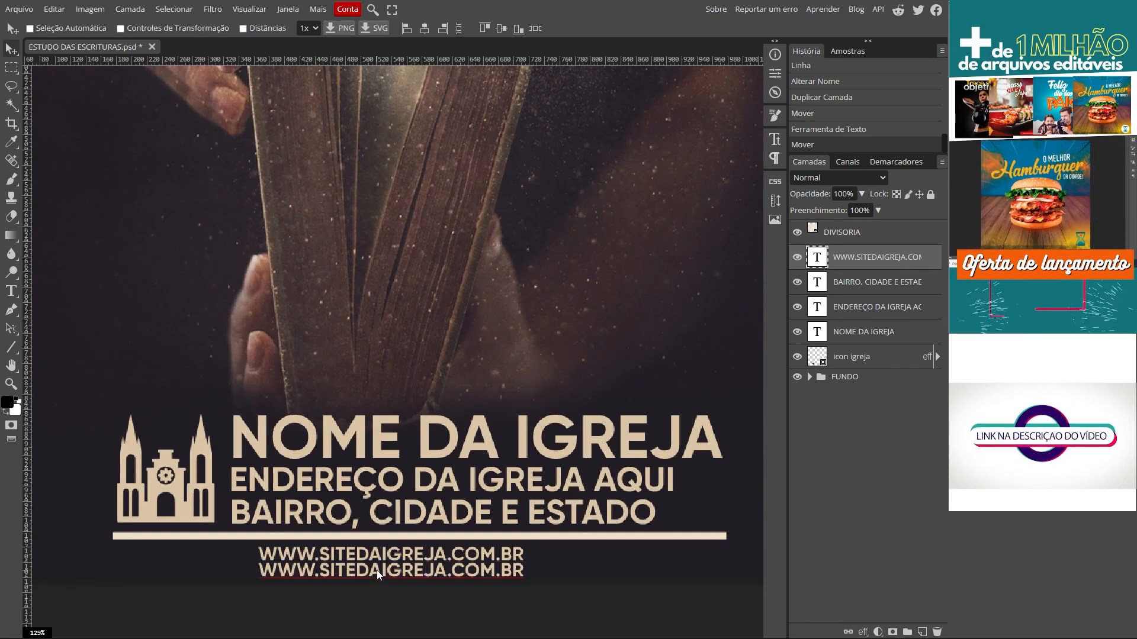
{"action": "double_click", "coordinate": [330, 572]}
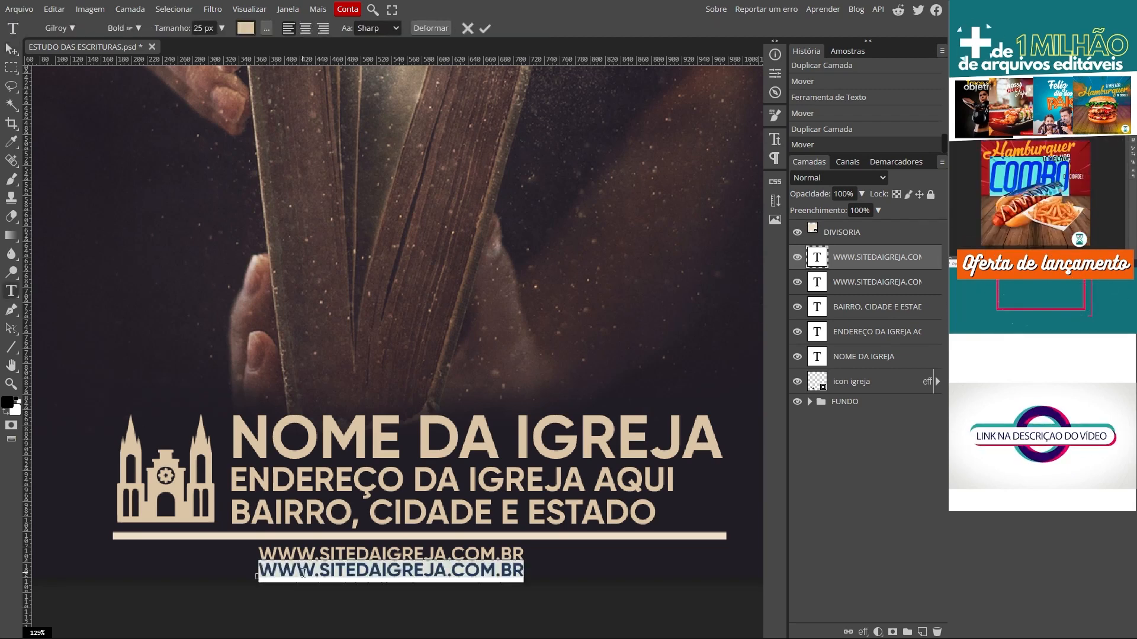
{"action": "type", "text": "EMAILDAIGREJA@"}
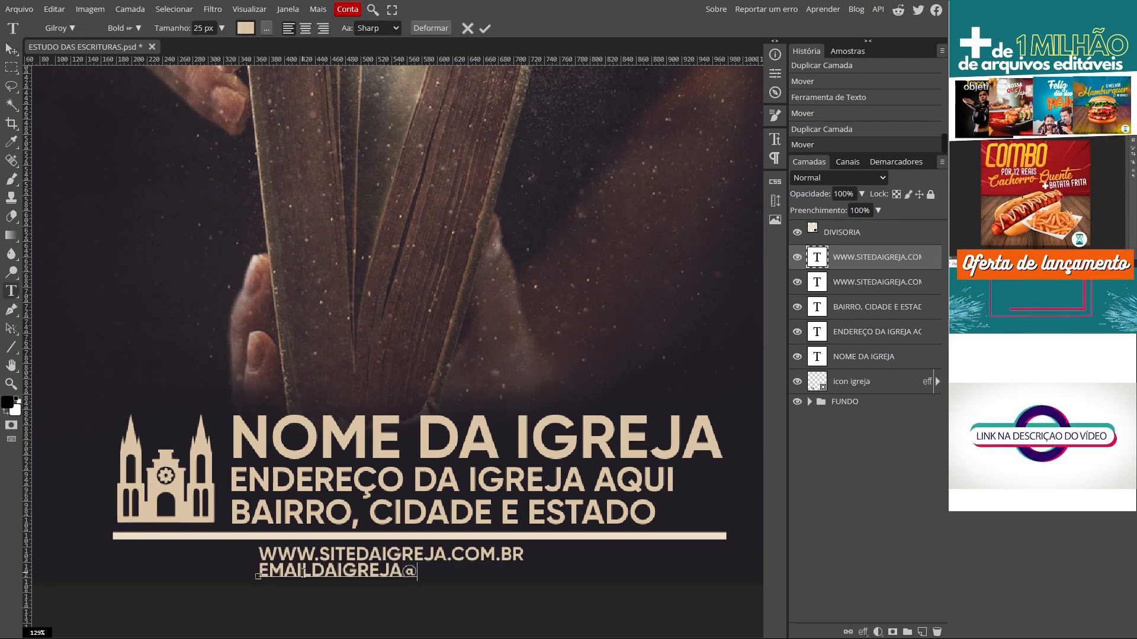
{"action": "type", "text": "DOMINIO.COM.BR"}
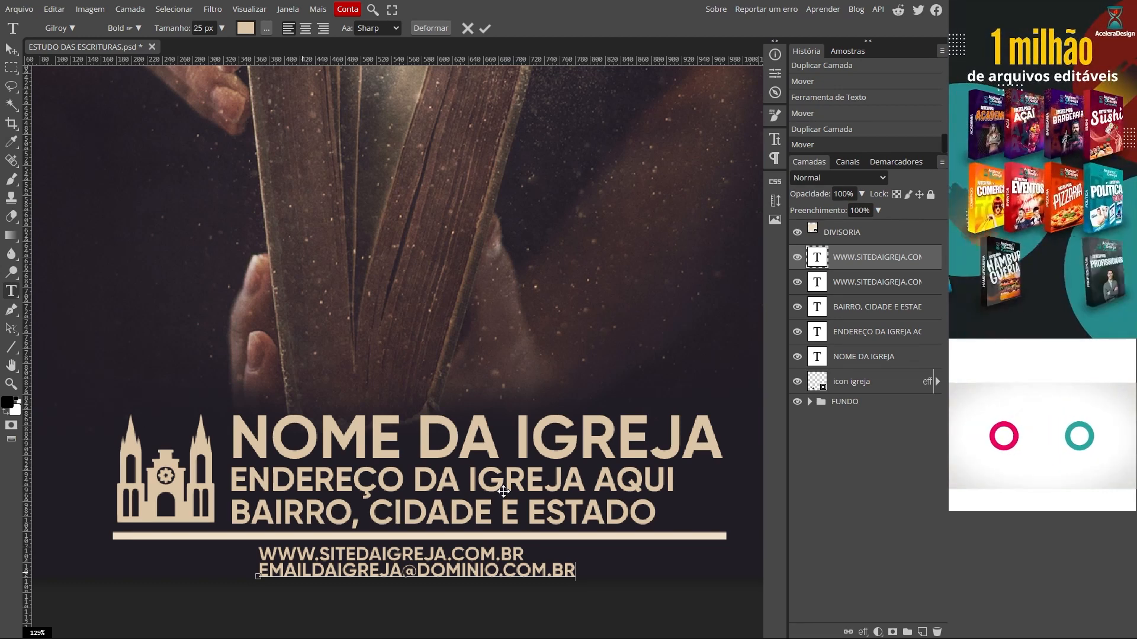
{"action": "left_click", "coordinate": [11, 50]}
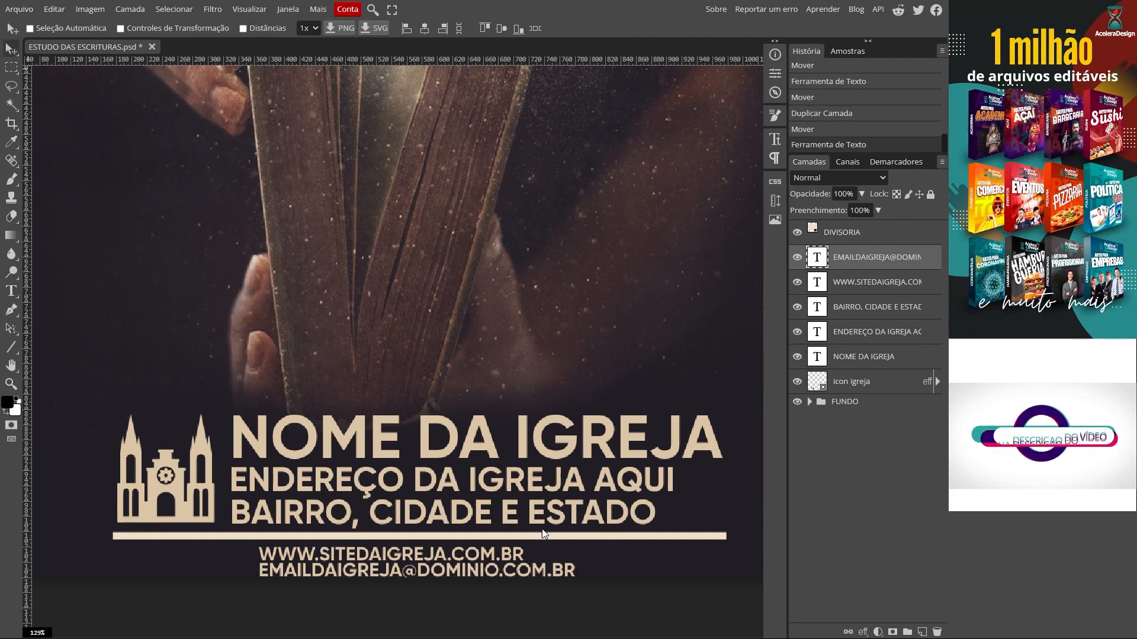
Step: Move the icon, name and address block up, then the divider and contact lines
{"action": "left_click", "coordinate": [852, 382]}
{"action": "left_click", "coordinate": [844, 309], "text": "shift"}
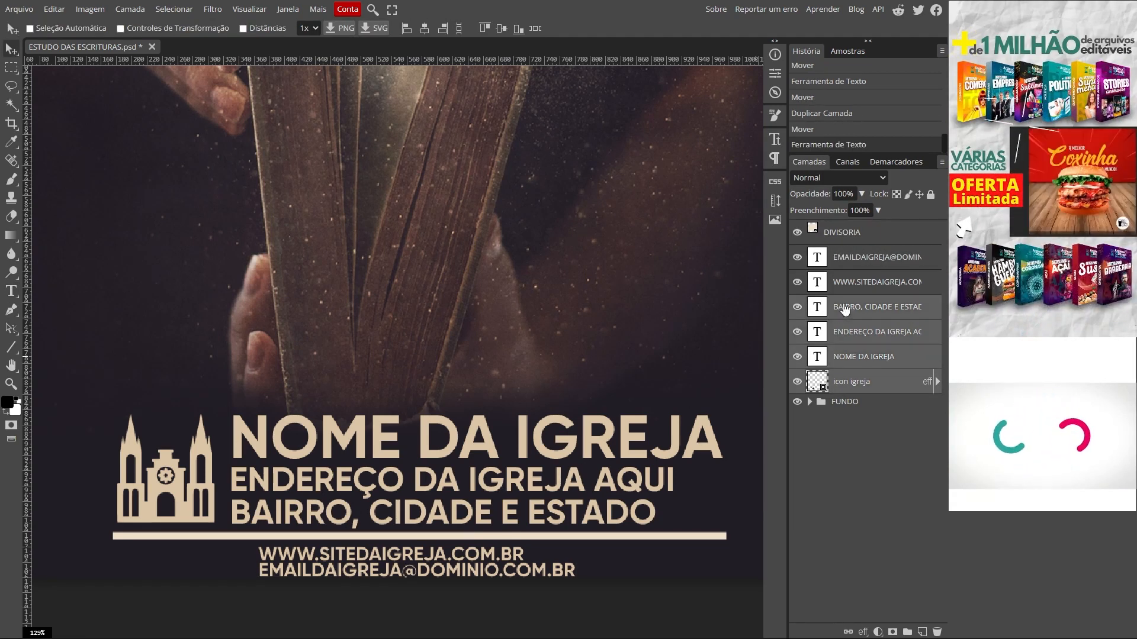
{"action": "left_click_drag", "start_coordinate": [425, 446], "coordinate": [424, 422]}
{"action": "left_click", "coordinate": [857, 284]}
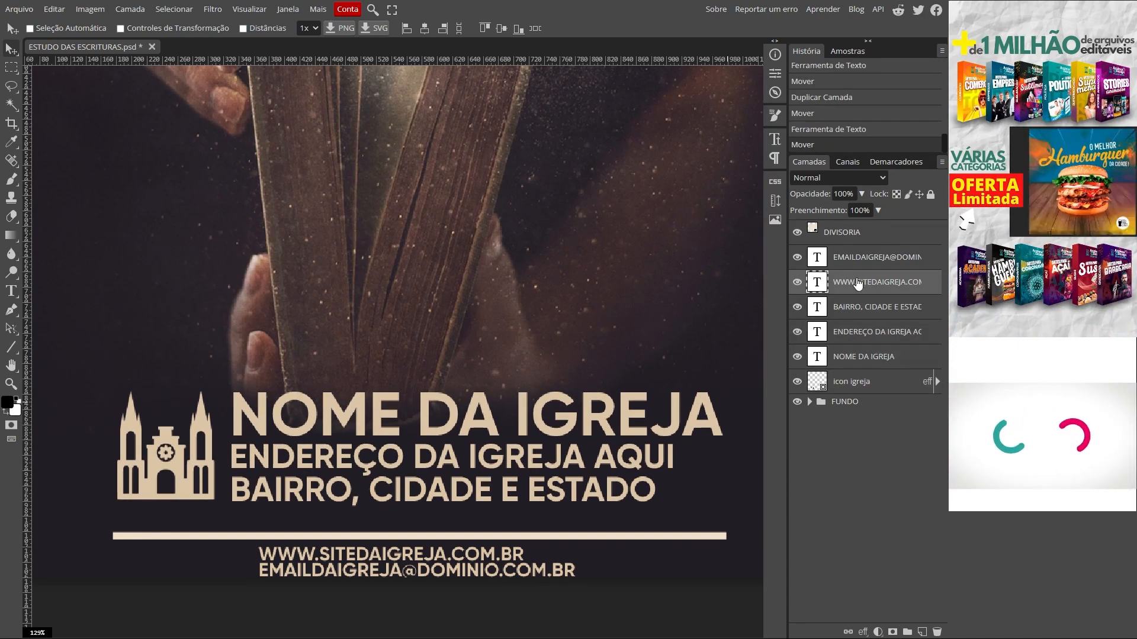
{"action": "left_click", "coordinate": [855, 309]}
{"action": "left_click", "coordinate": [851, 265], "text": "ctrl"}
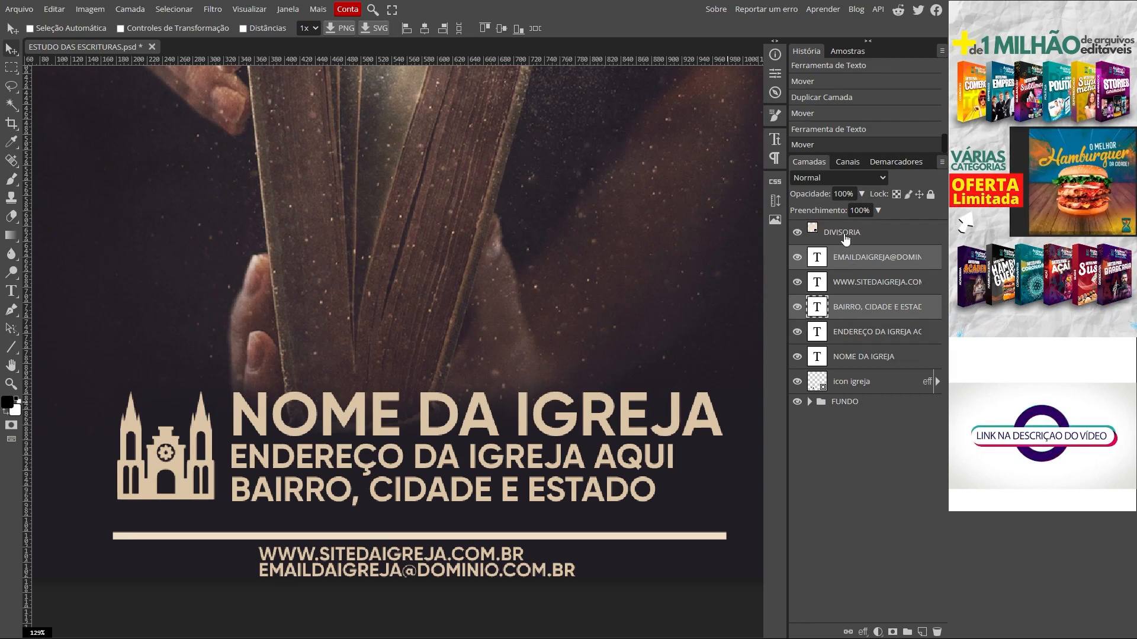
{"action": "left_click", "coordinate": [845, 239], "text": "ctrl"}
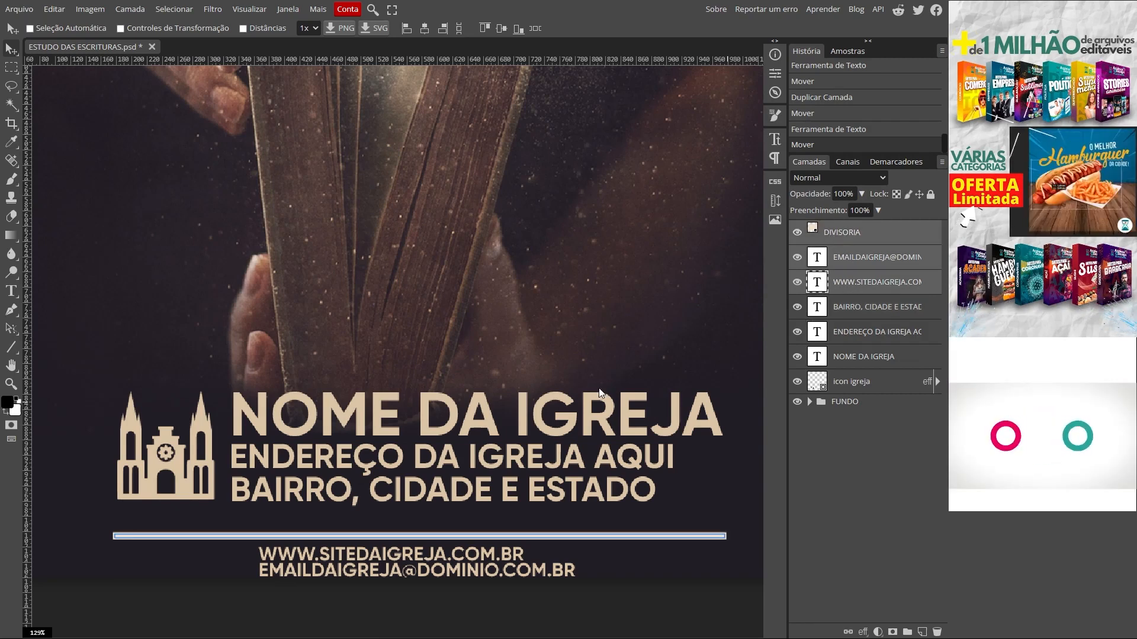
{"action": "left_click_drag", "start_coordinate": [431, 538], "coordinate": [463, 560]}
Step: Place the e-mail line beside the website line on one row, shifting both left
{"action": "left_click", "coordinate": [838, 261]}
{"action": "left_click", "coordinate": [825, 283], "text": "ctrl"}
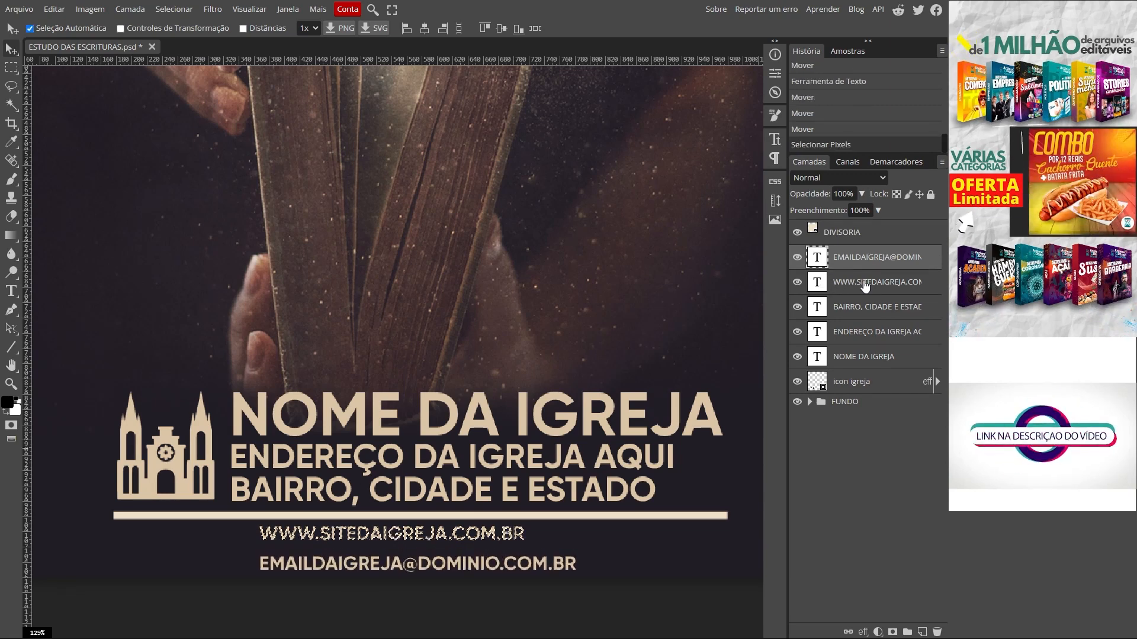
{"action": "left_click", "coordinate": [845, 290]}
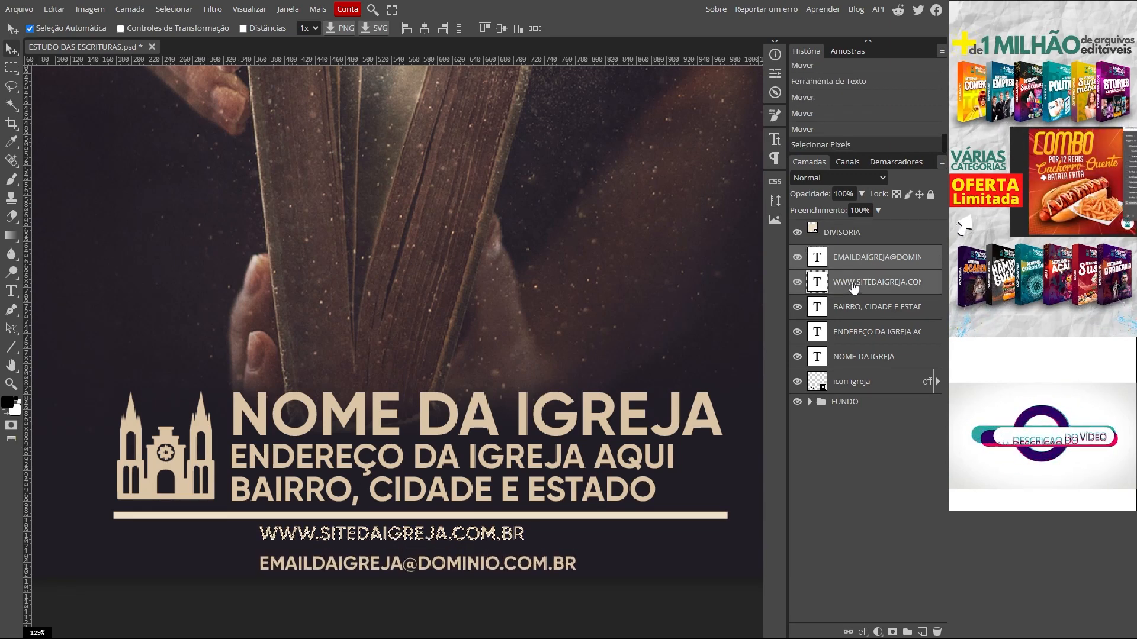
{"action": "type", "text": "t"}
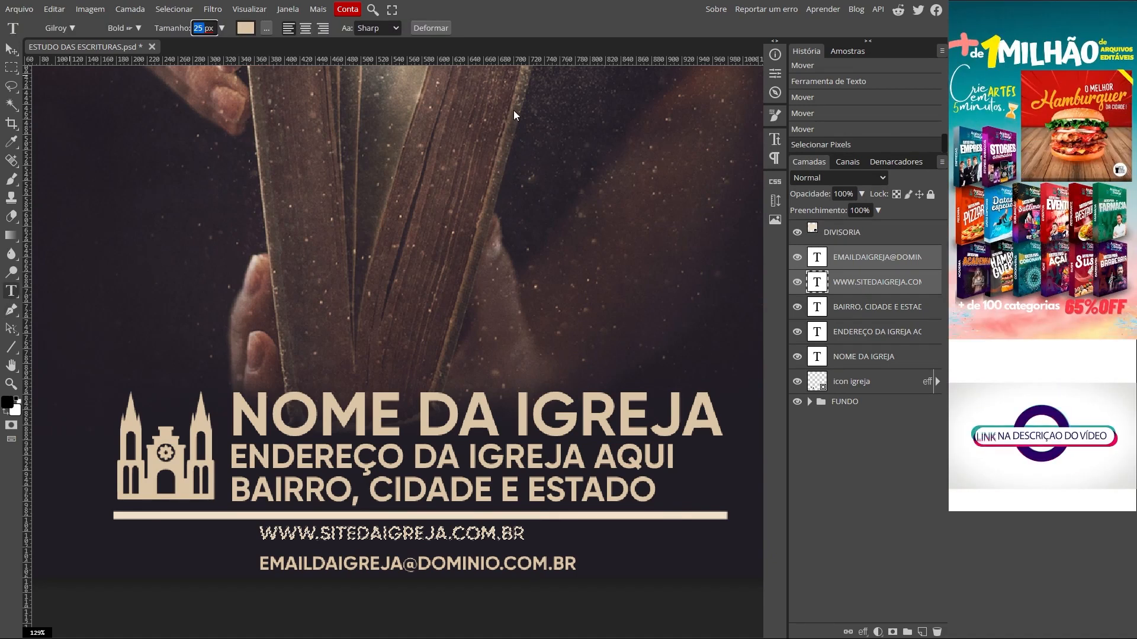
{"action": "type", "text": "30"}
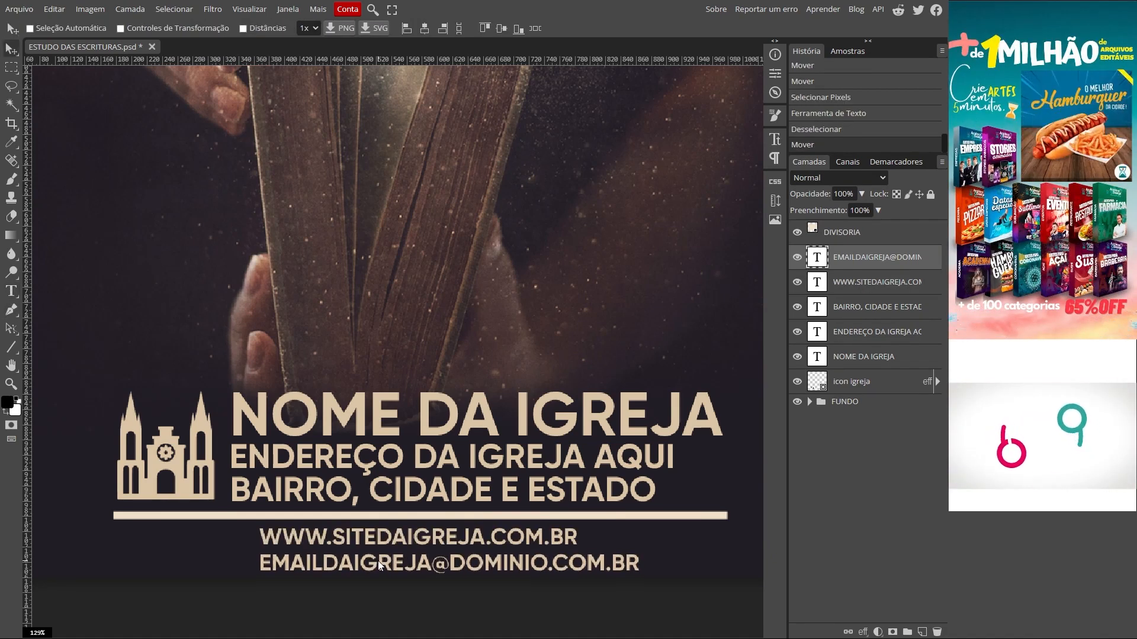
{"action": "left_click_drag", "start_coordinate": [377, 560], "coordinate": [381, 559]}
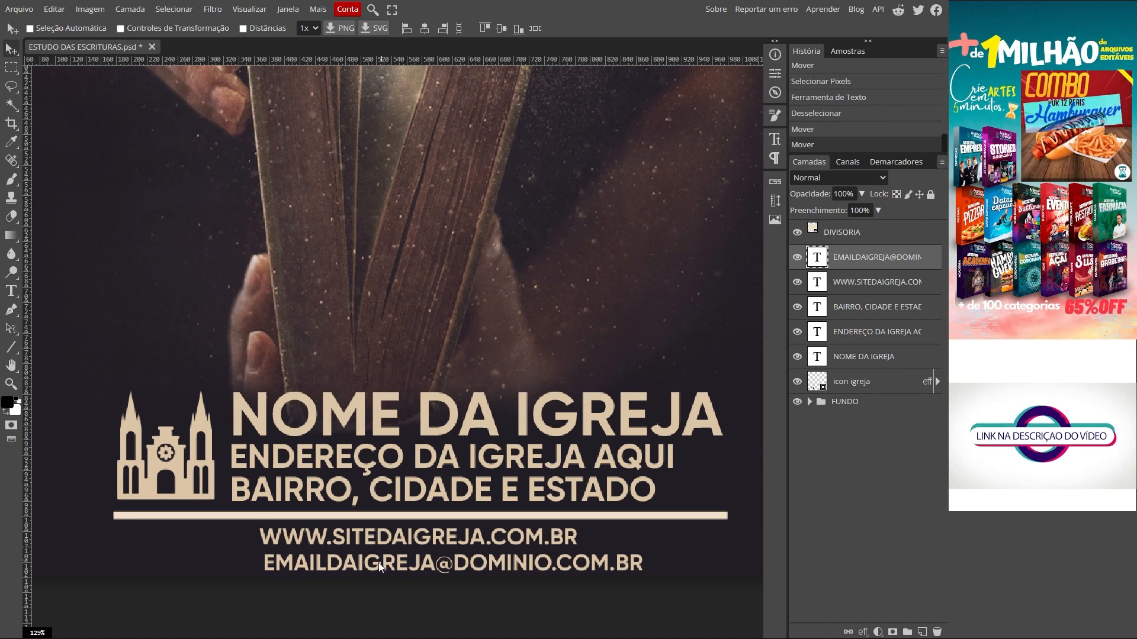
{"action": "key", "text": "ctrl+0"}
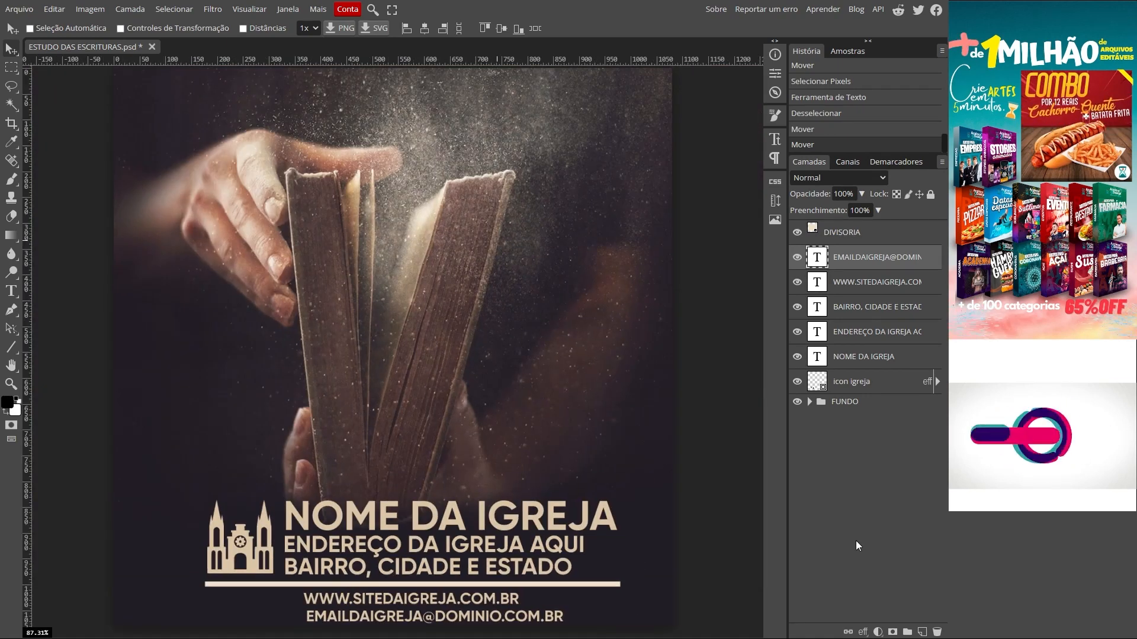
{"action": "left_click", "coordinate": [848, 289], "text": "ctrl"}
{"action": "left_click_drag", "start_coordinate": [378, 599], "coordinate": [527, 602]}
{"action": "left_click", "coordinate": [844, 263]}
Step: Set both the website and e-mail texts to 25 px
{"action": "double_click", "coordinate": [312, 602]}
{"action": "key", "text": "Return"}
{"action": "double_click", "coordinate": [524, 602]}
{"action": "left_click", "coordinate": [202, 27]}
{"action": "type", "text": "25"}
{"action": "key", "text": "Return"}
Step: Commit the e-mail text and add a ' | ' separator after the website address
{"action": "left_click", "coordinate": [292, 101]}
{"action": "double_click", "coordinate": [368, 603]}
{"action": "left_click", "coordinate": [384, 602]}
{"action": "type", "text": "|"}
{"action": "left_click", "coordinate": [532, 620]}
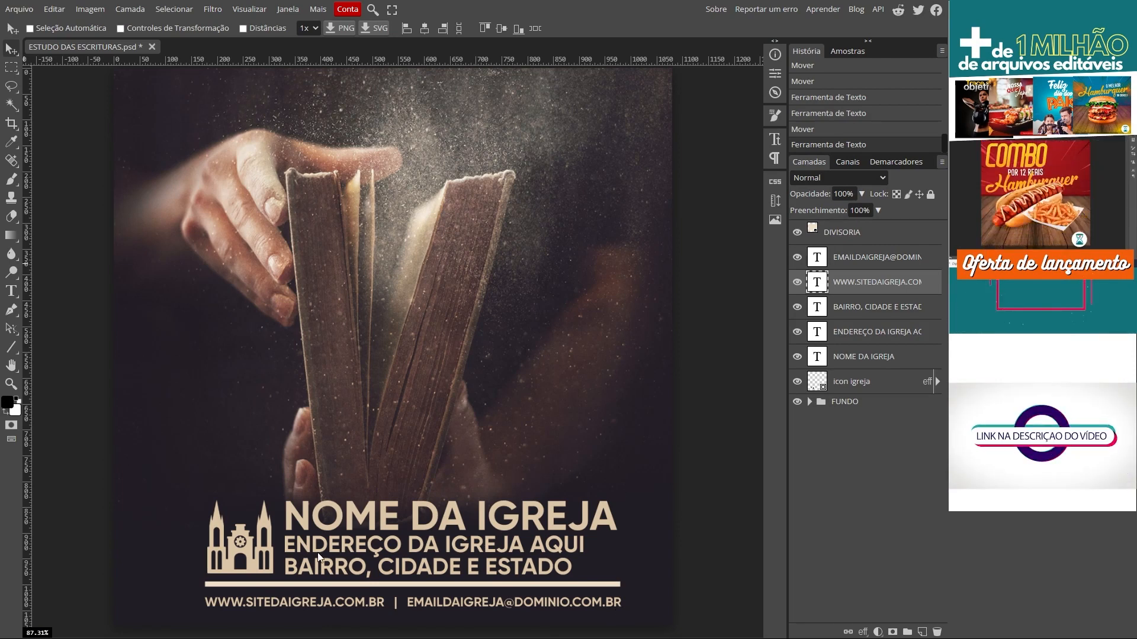
Step: Group the divider through the church icon layers into a folder named INFO IGREJA
{"action": "left_click", "coordinate": [834, 238]}
{"action": "left_click", "coordinate": [845, 385], "text": "shift"}
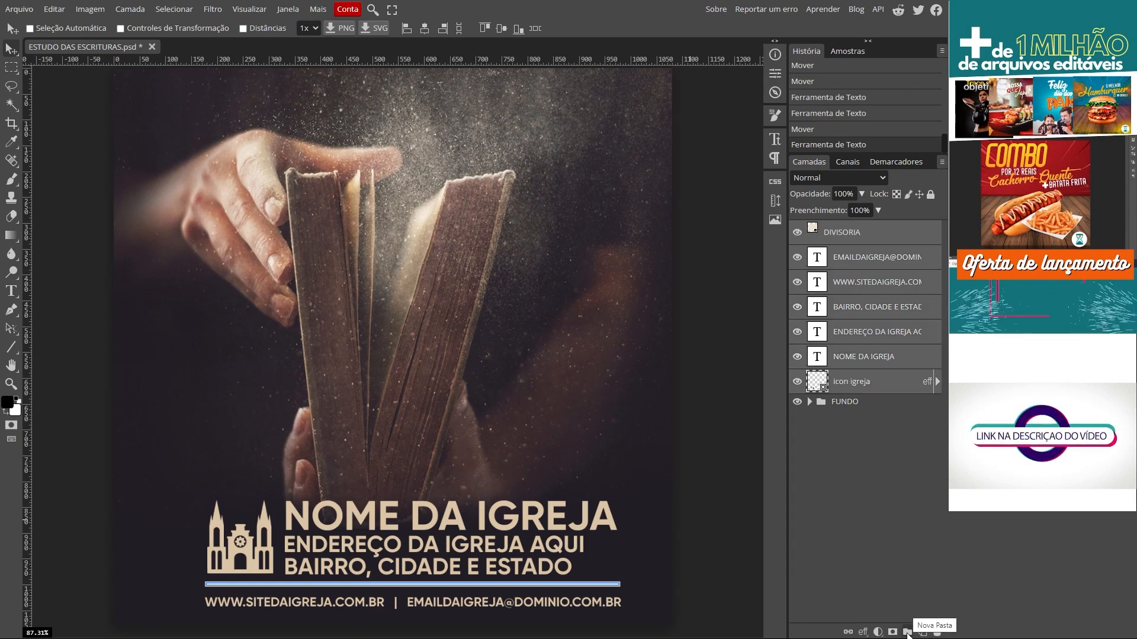
{"action": "left_click", "coordinate": [907, 632]}
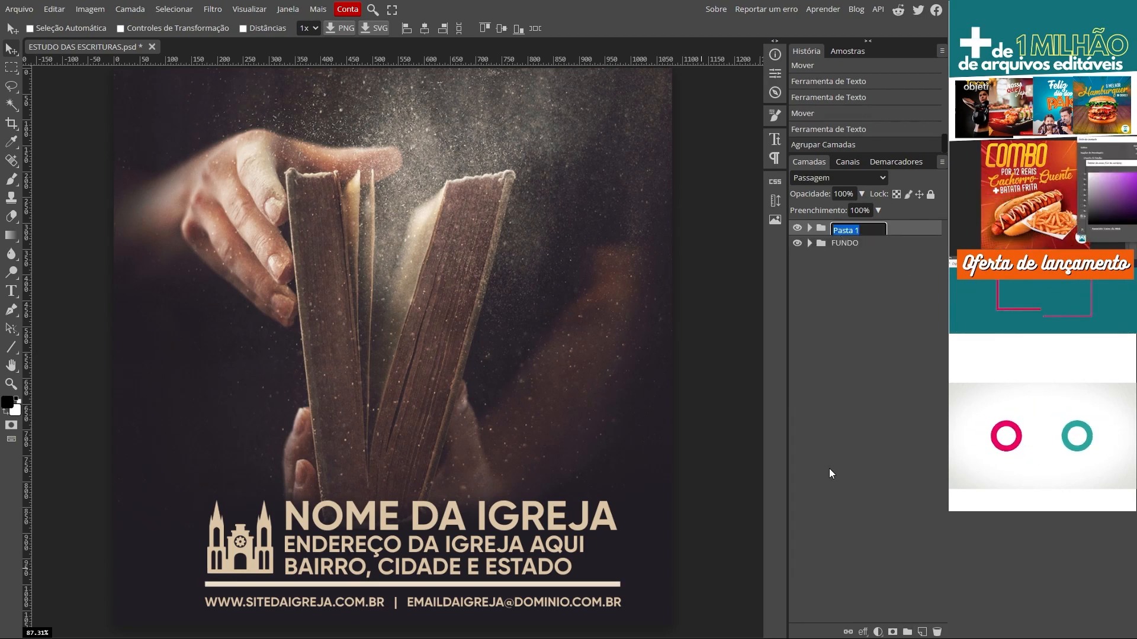
{"action": "type", "text": "INFO IGREJA"}
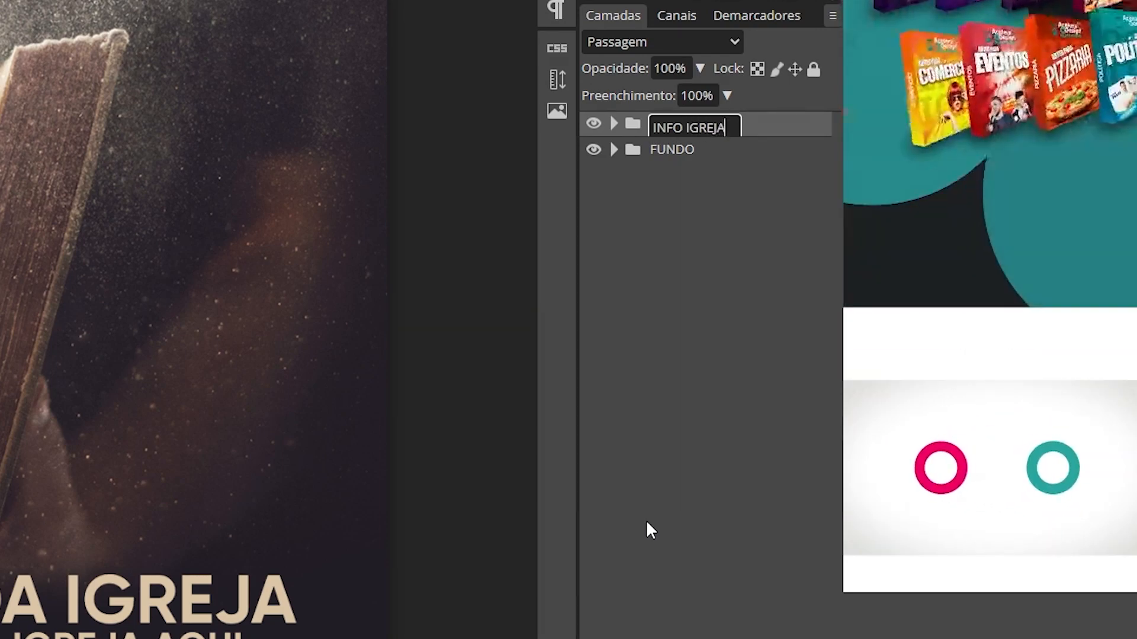
{"action": "key", "text": "Return"}
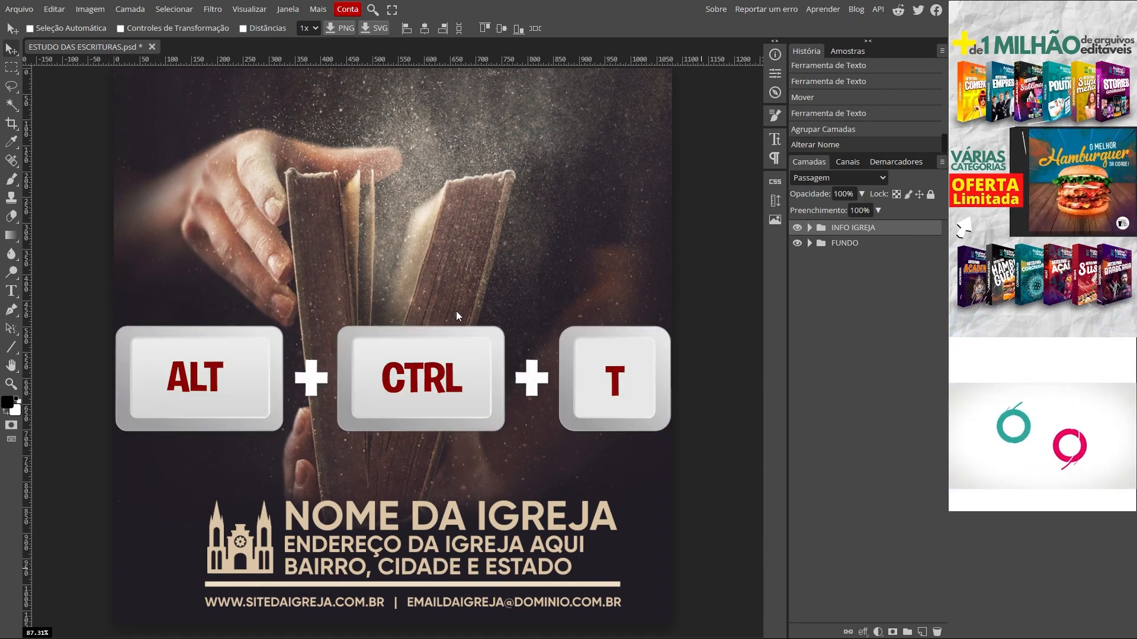
Step: Shrink INFO IGREJA proportionally, recentre it at the bottom, and save ESTUDO DAS ESCRITURAS.psd
{"action": "key", "text": "ctrl+alt+t"}
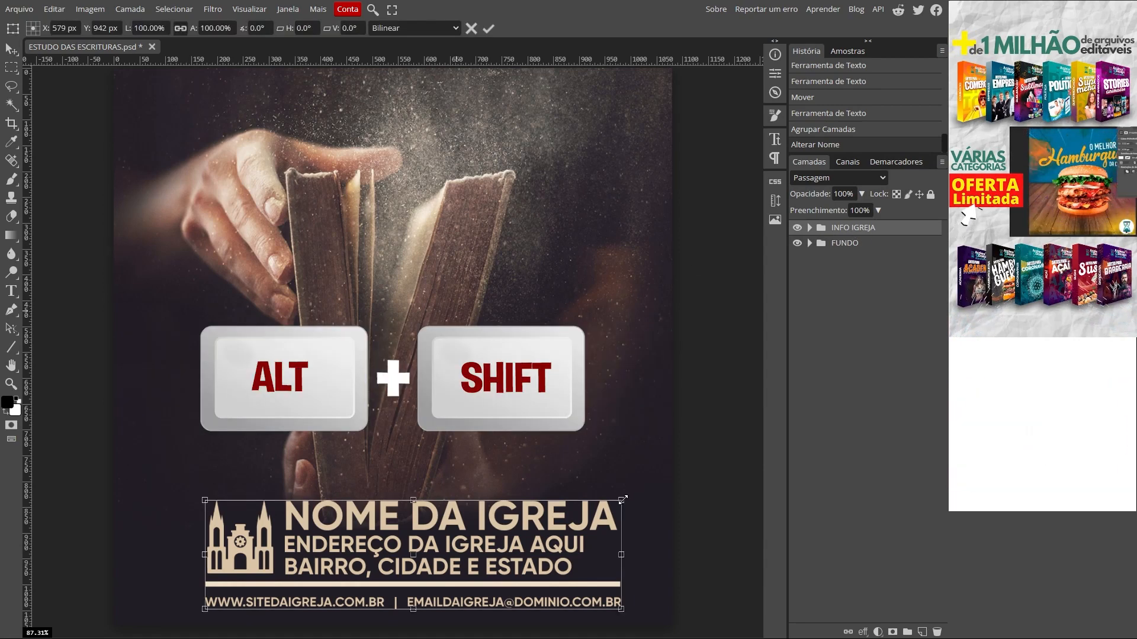
{"action": "left_click_drag", "start_coordinate": [623, 498], "coordinate": [611, 511]}
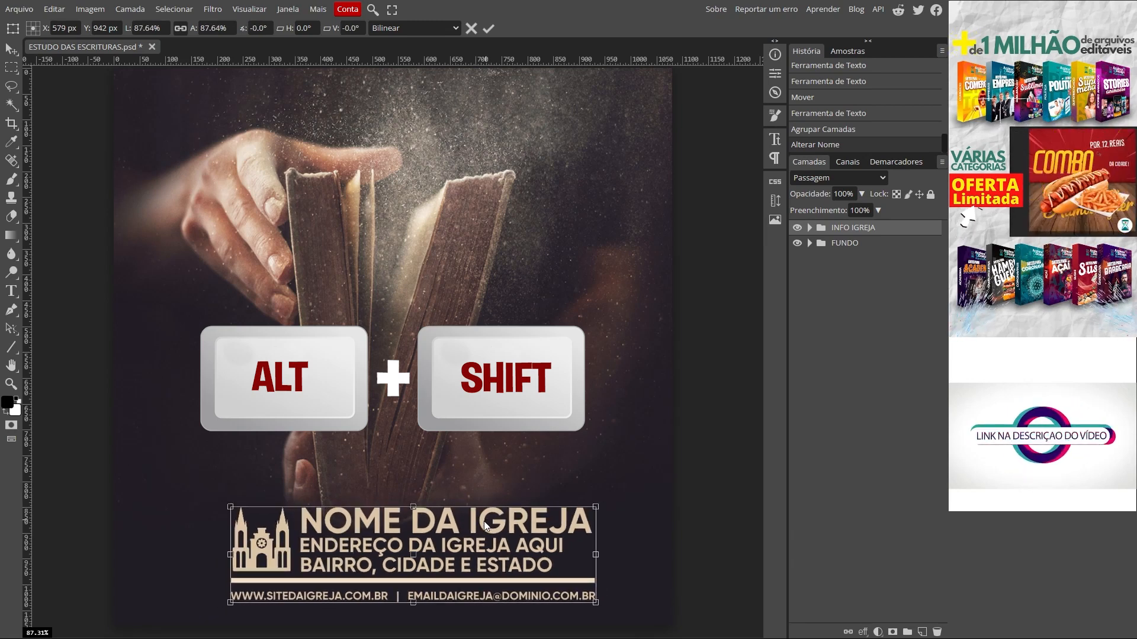
{"action": "left_click_drag", "start_coordinate": [491, 523], "coordinate": [467, 546]}
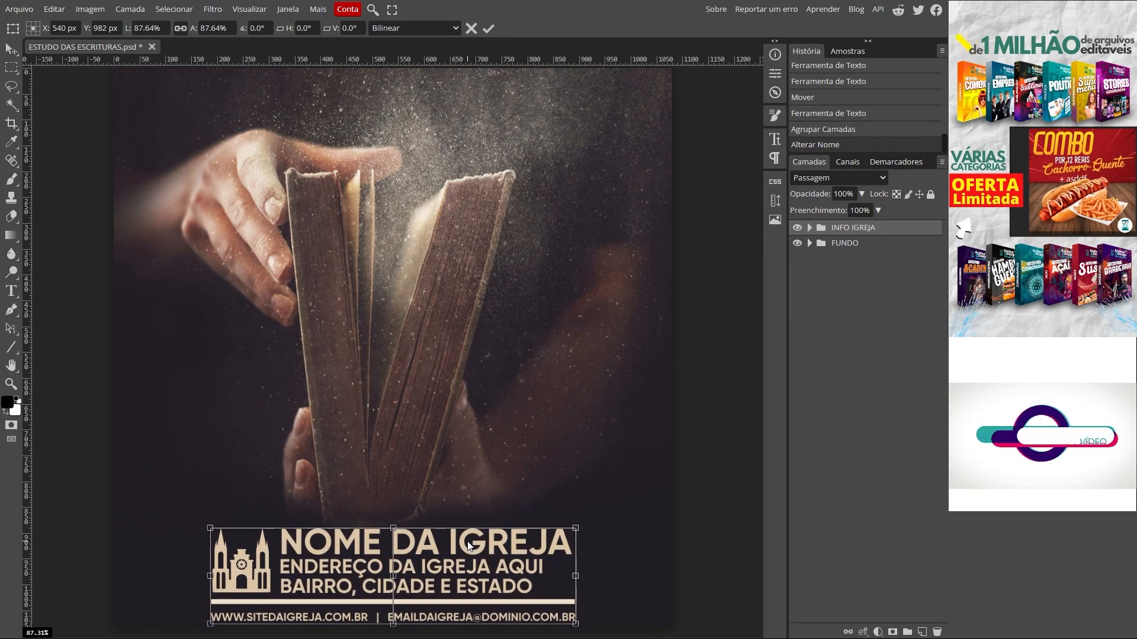
{"action": "key", "text": "Return"}
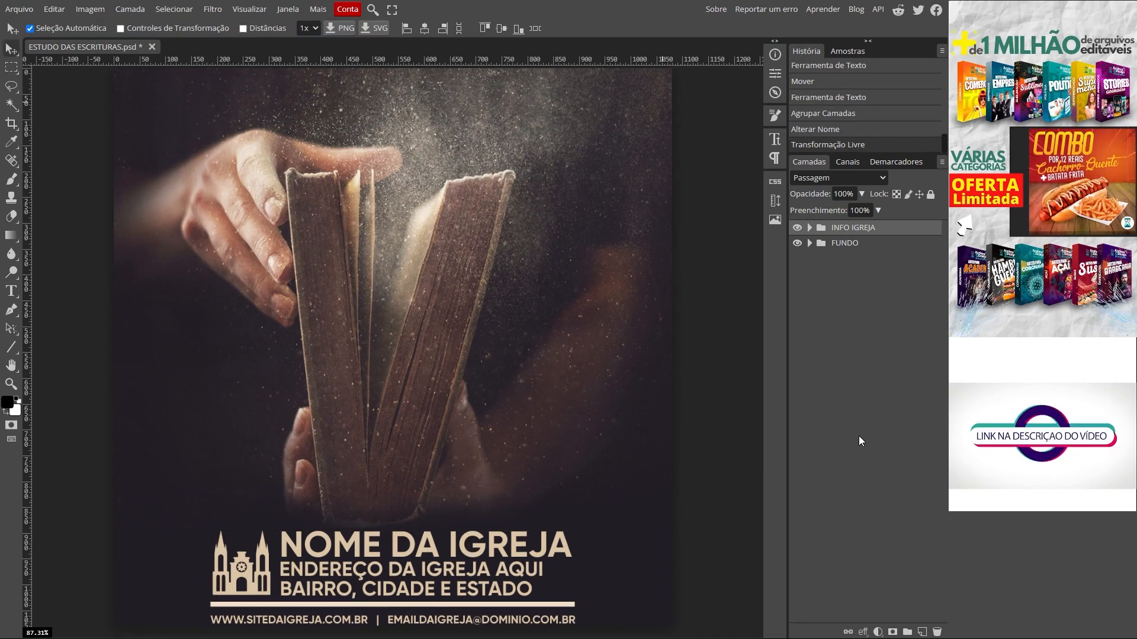
{"action": "left_click", "coordinate": [19, 8]}
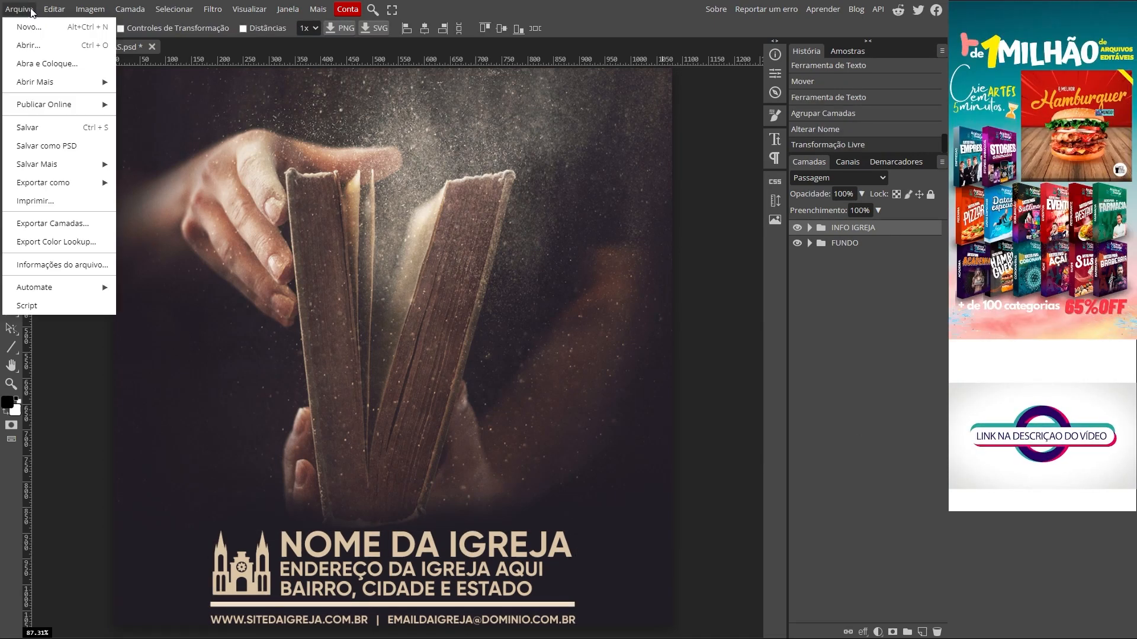
{"action": "left_click", "coordinate": [26, 127]}
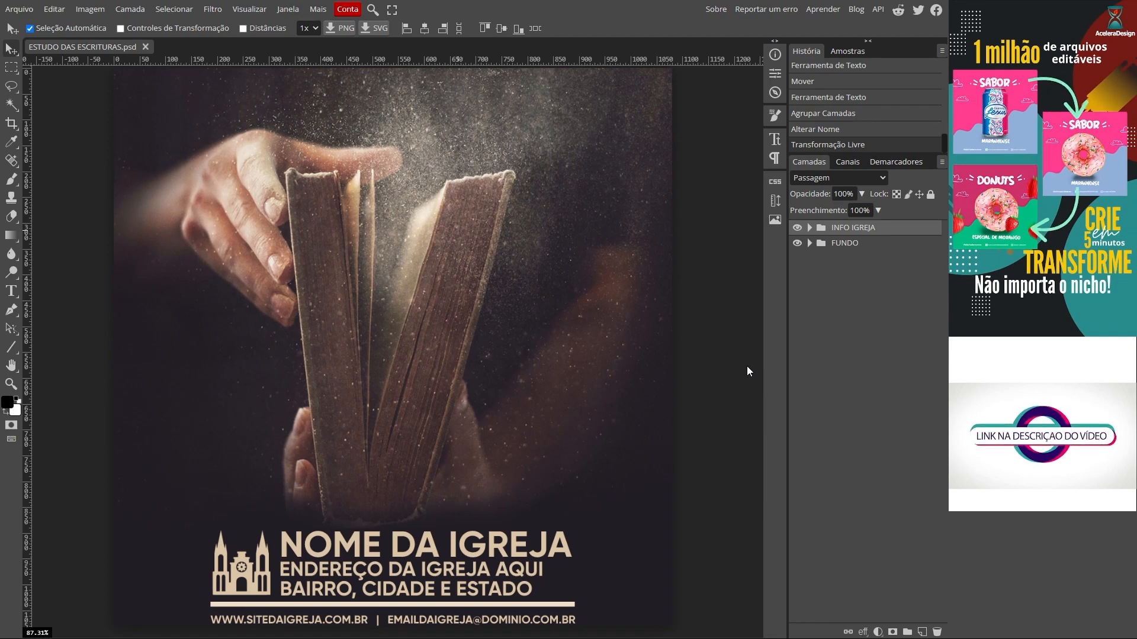
Step: Create a white Gilroy Bold ESCRITURAS title over the book photo
{"action": "left_click", "coordinate": [11, 291]}
{"action": "left_click", "coordinate": [299, 243]}
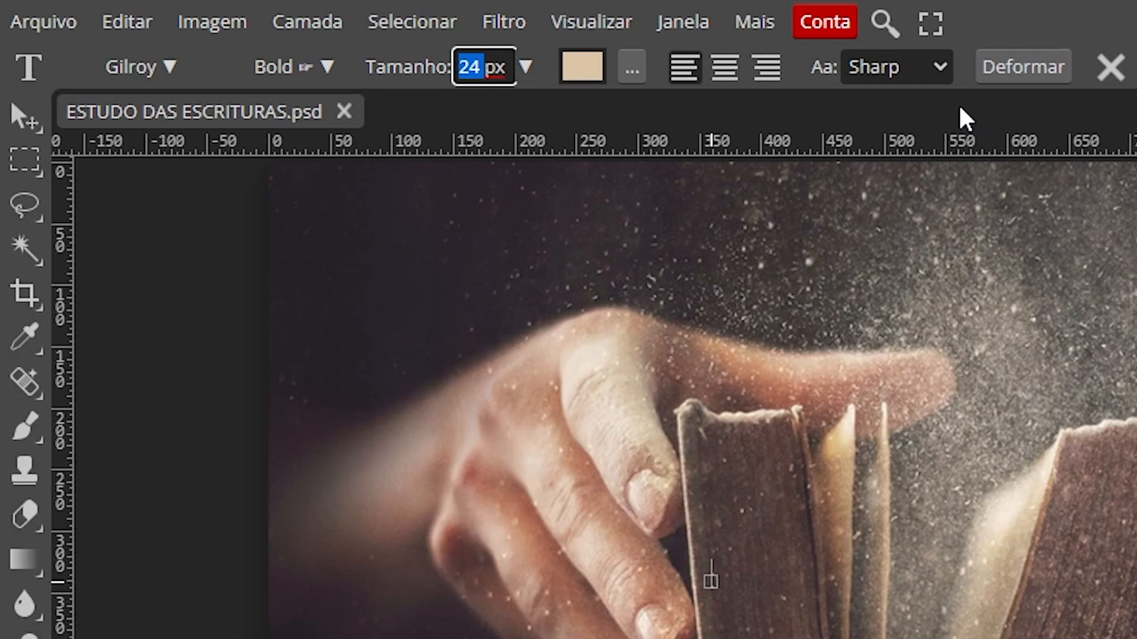
{"action": "type", "text": "250"}
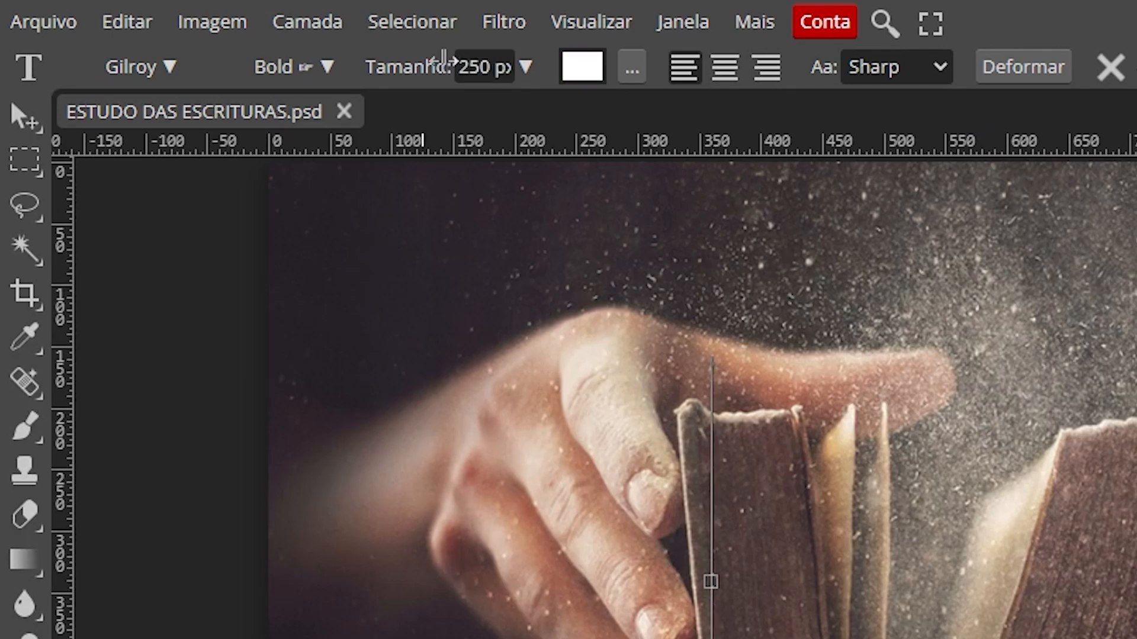
{"action": "type", "text": "ESCRI"}
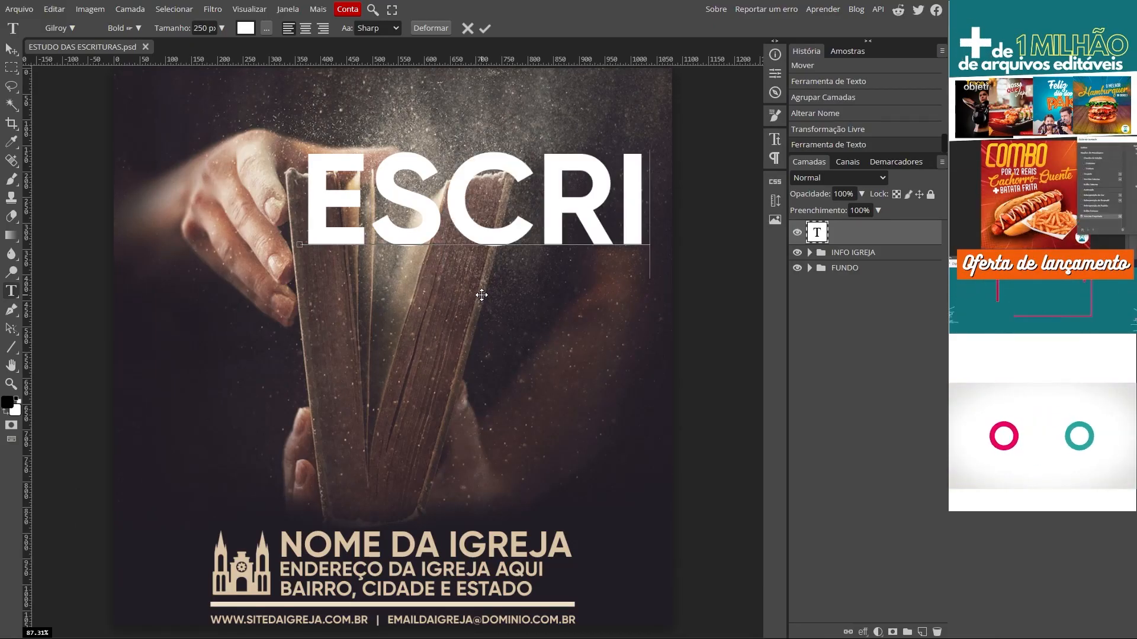
{"action": "type", "text": "T"}
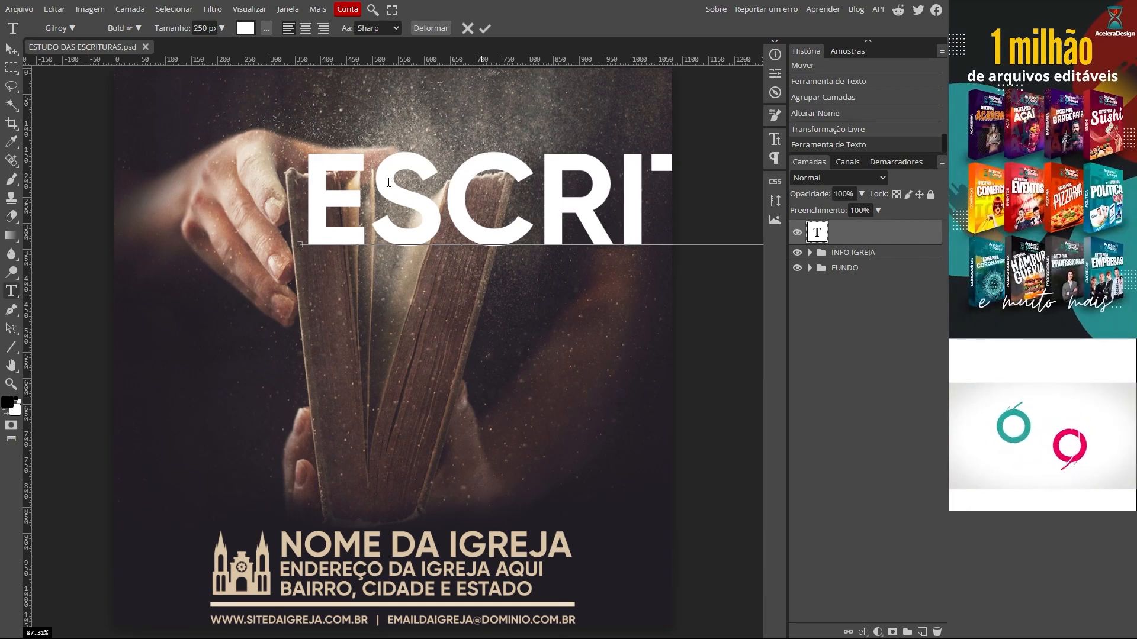
{"action": "key", "text": "ctrl+a"}
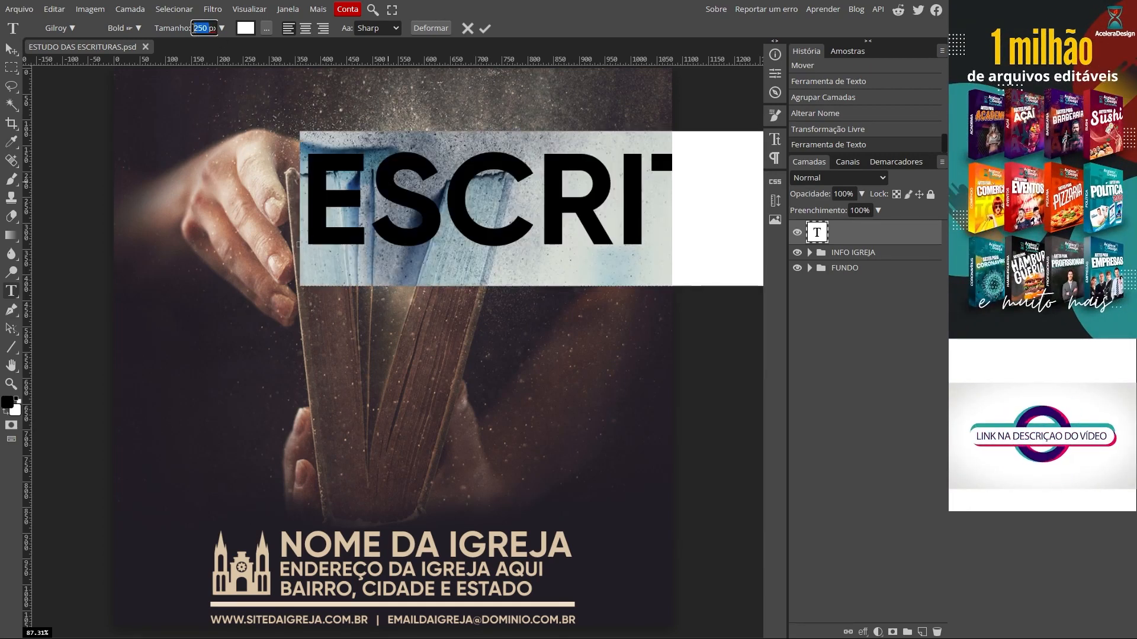
{"action": "type", "text": "0"}
{"action": "key", "text": "Return"}
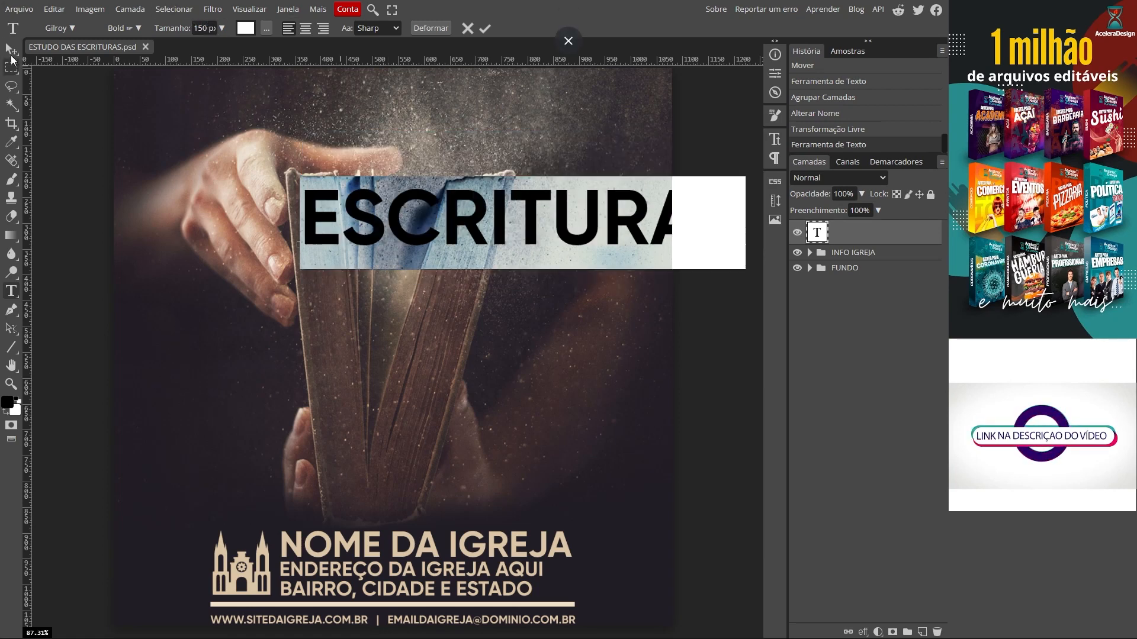
{"action": "left_click_drag", "start_coordinate": [545, 217], "coordinate": [440, 280]}
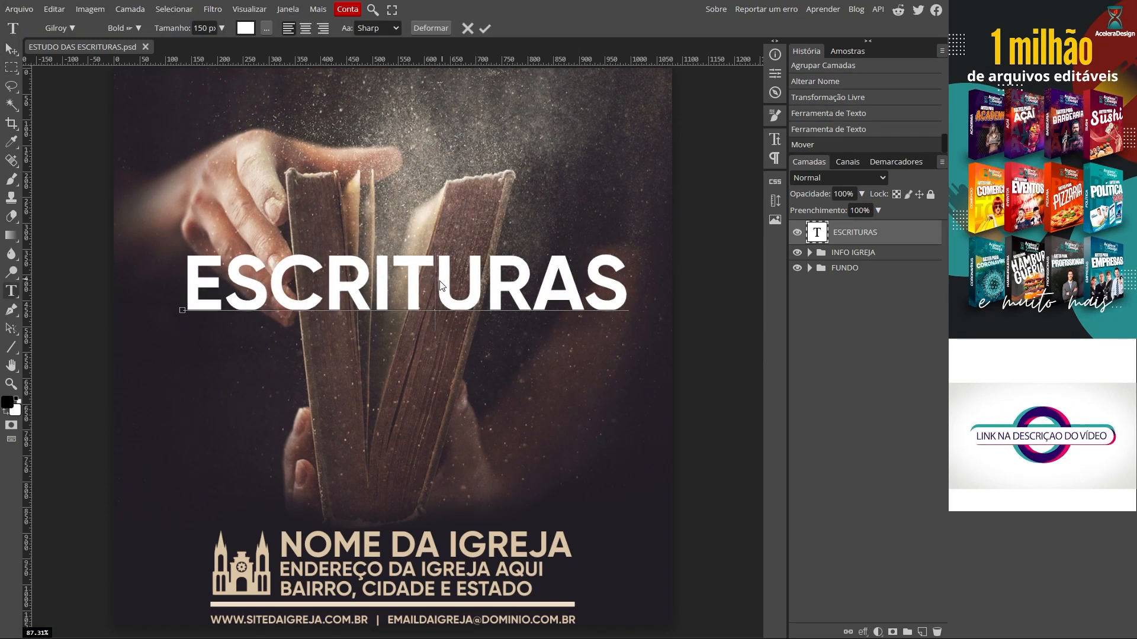
Step: Resize the ESCRITURAS title to 170 px and centre it across the book
{"action": "key", "text": "ctrl+a"}
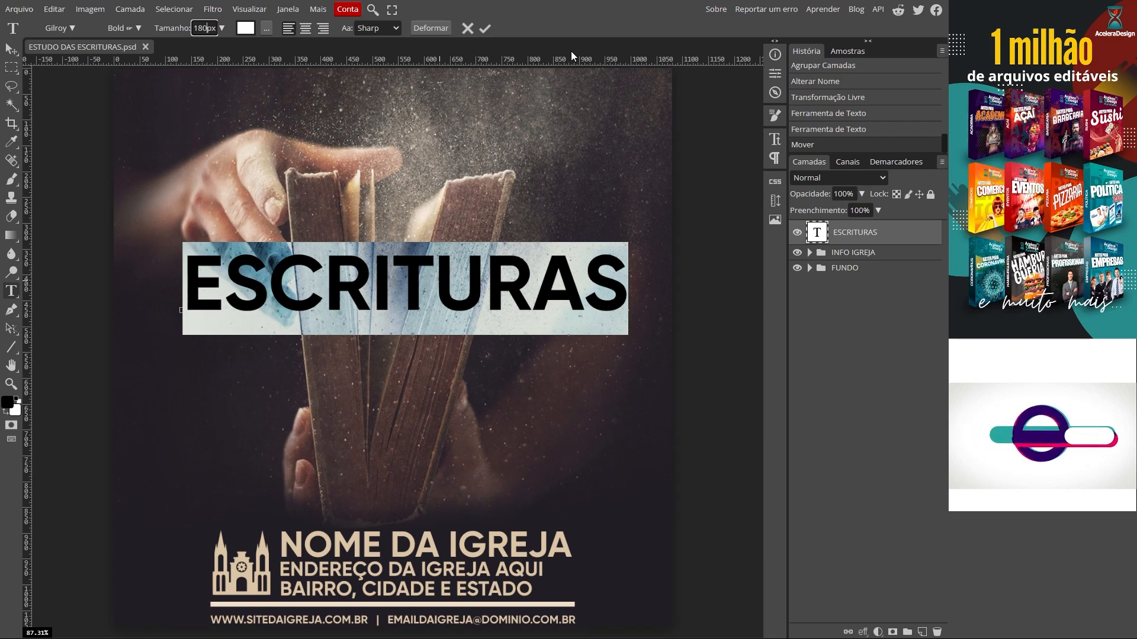
{"action": "key", "text": "Return"}
{"action": "left_click_drag", "start_coordinate": [409, 171], "coordinate": [355, 191]}
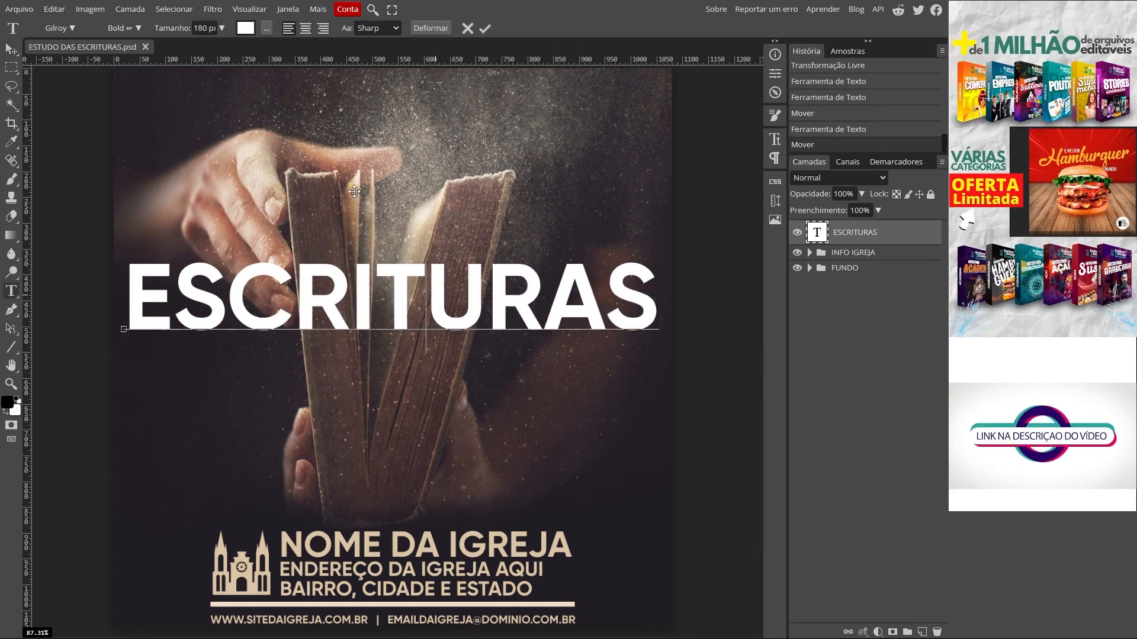
{"action": "double_click", "coordinate": [418, 334]}
{"action": "scroll", "coordinate": [206, 28], "scroll_direction": "down", "scroll_amount": 1}
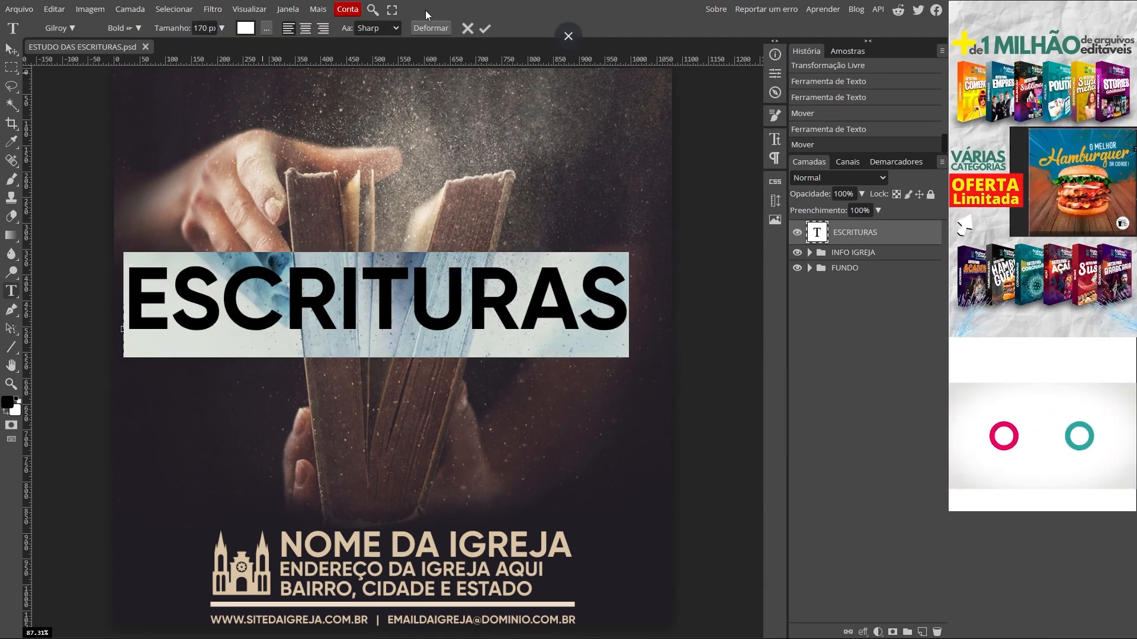
{"action": "left_click", "coordinate": [485, 29]}
{"action": "left_click_drag", "start_coordinate": [387, 301], "coordinate": [400, 328]}
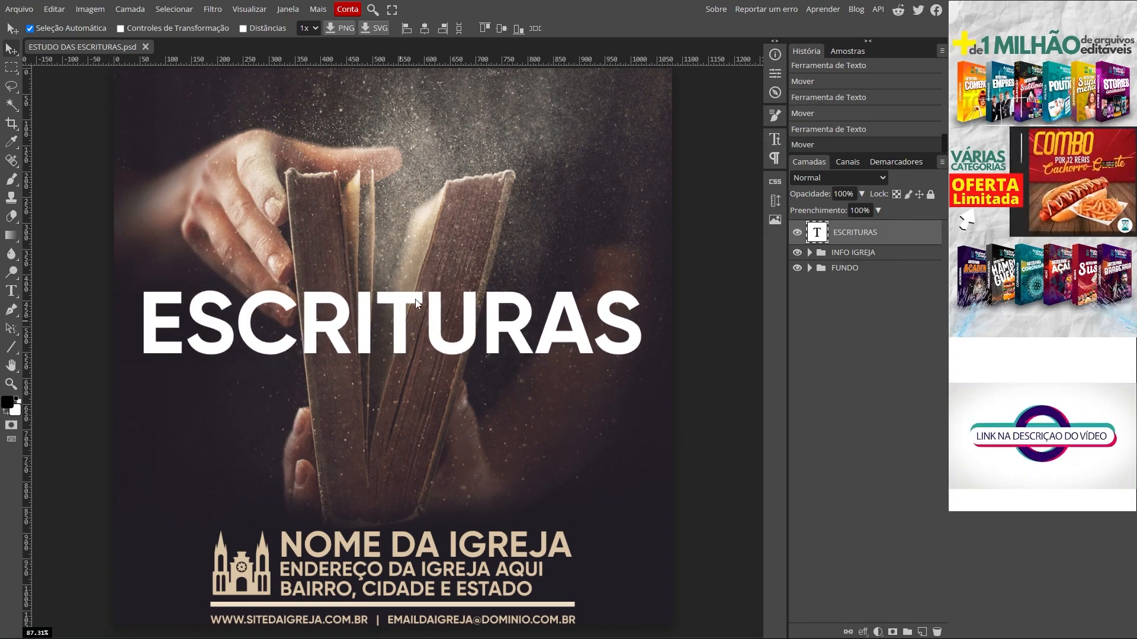
Step: Type 'Estudo das' in the Infinite Stroke script font above ESCRITURAS
{"action": "left_click", "coordinate": [12, 292]}
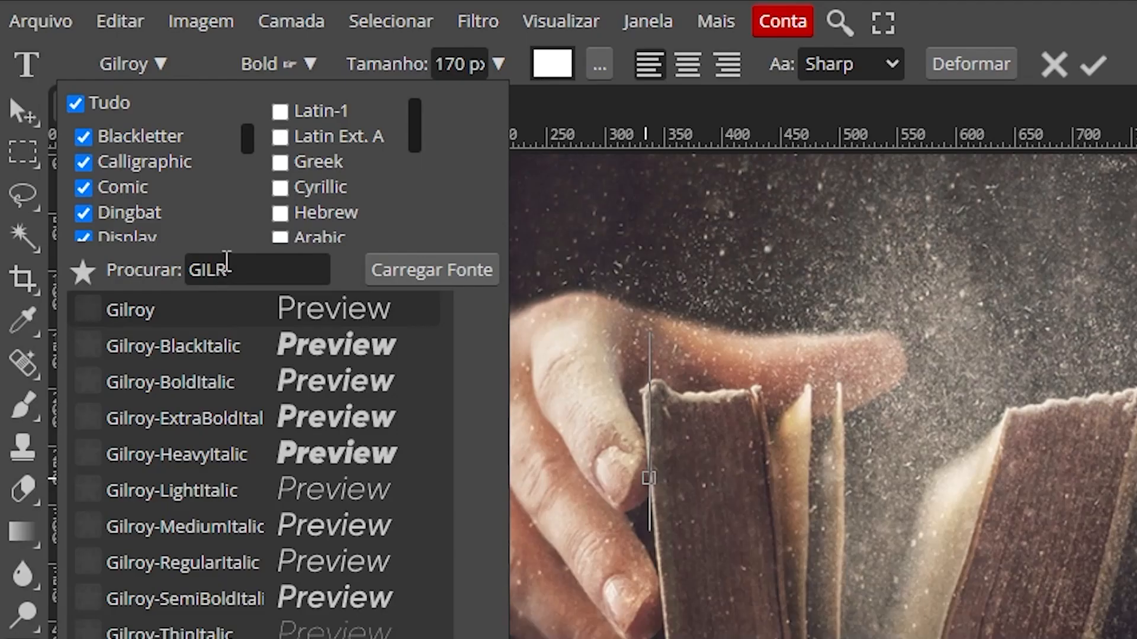
{"action": "left_click_drag", "start_coordinate": [225, 267], "coordinate": [134, 244]}
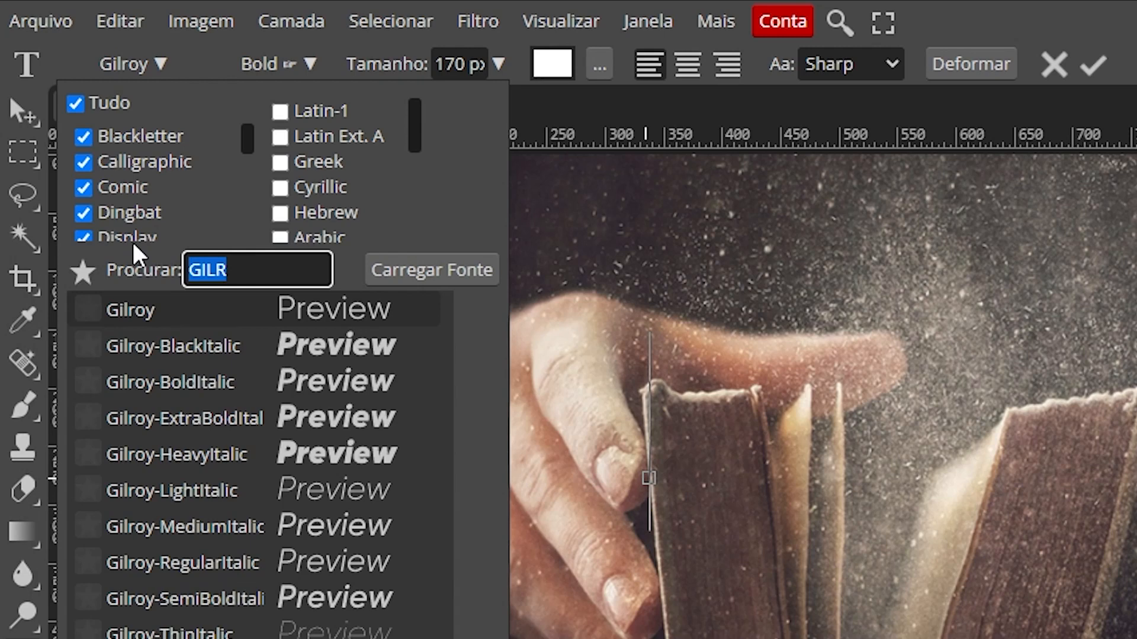
{"action": "type", "text": "INFI"}
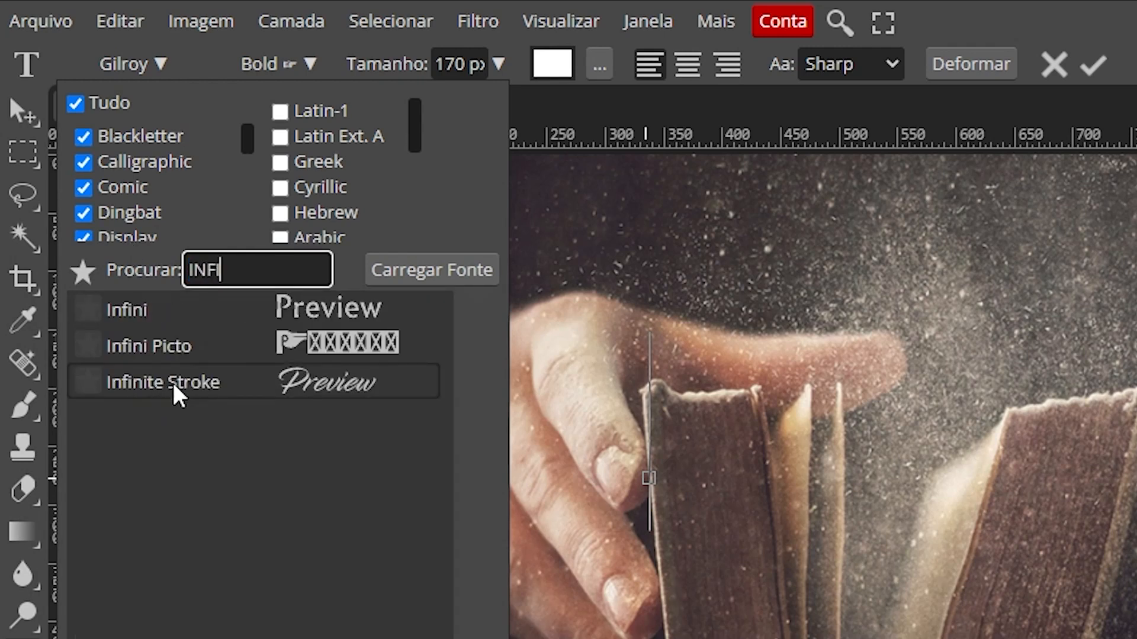
{"action": "left_click", "coordinate": [175, 388]}
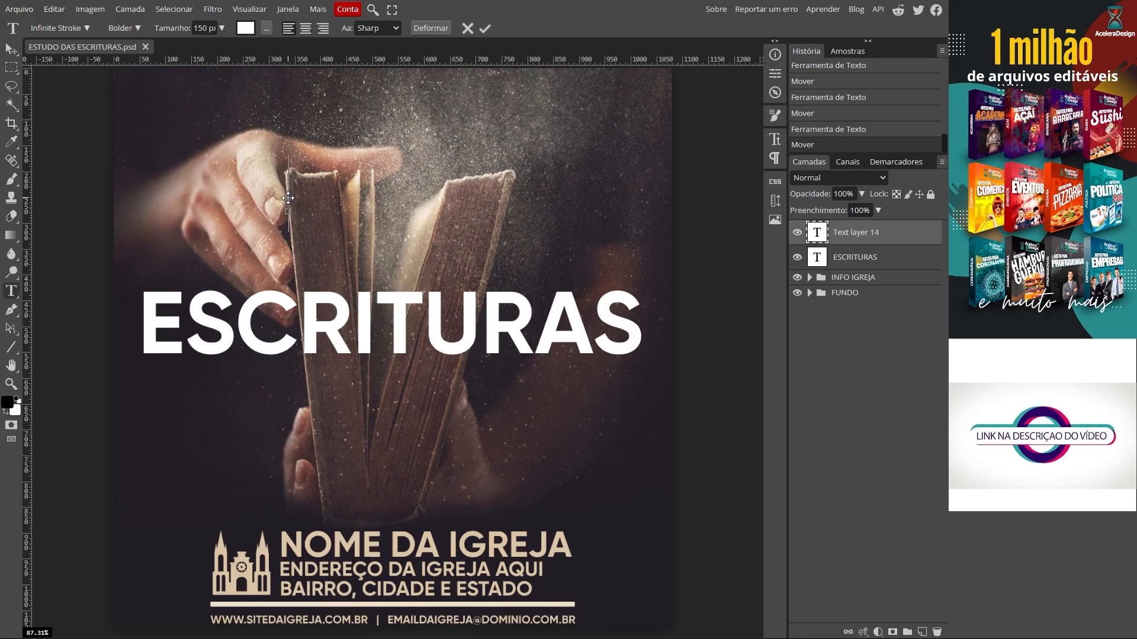
{"action": "type", "text": "Estu"}
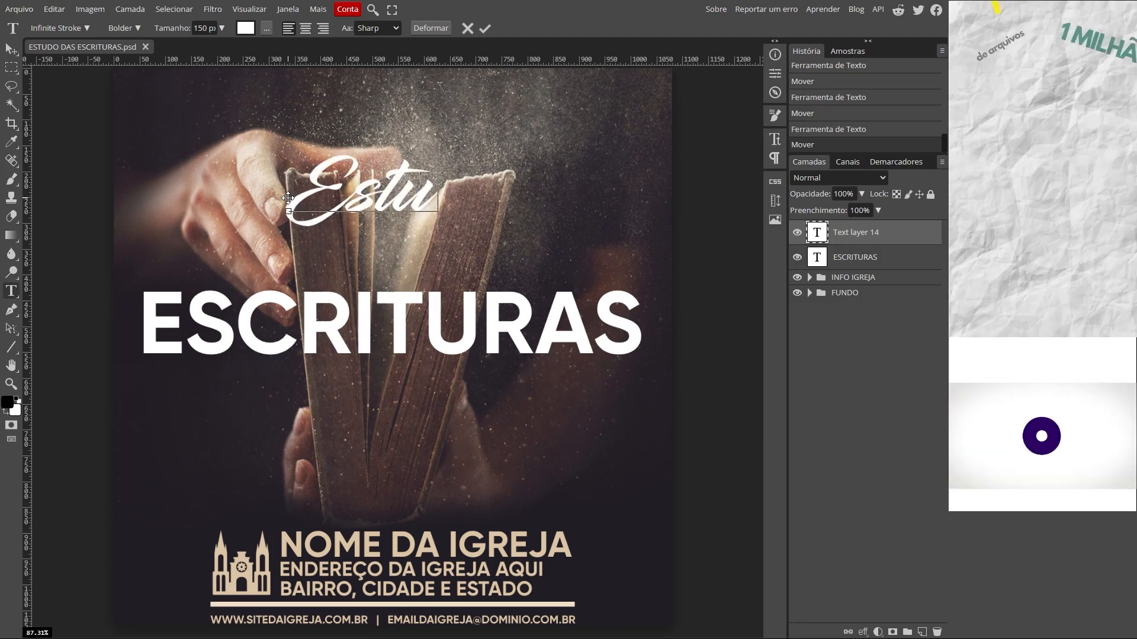
{"action": "type", "text": "do das"}
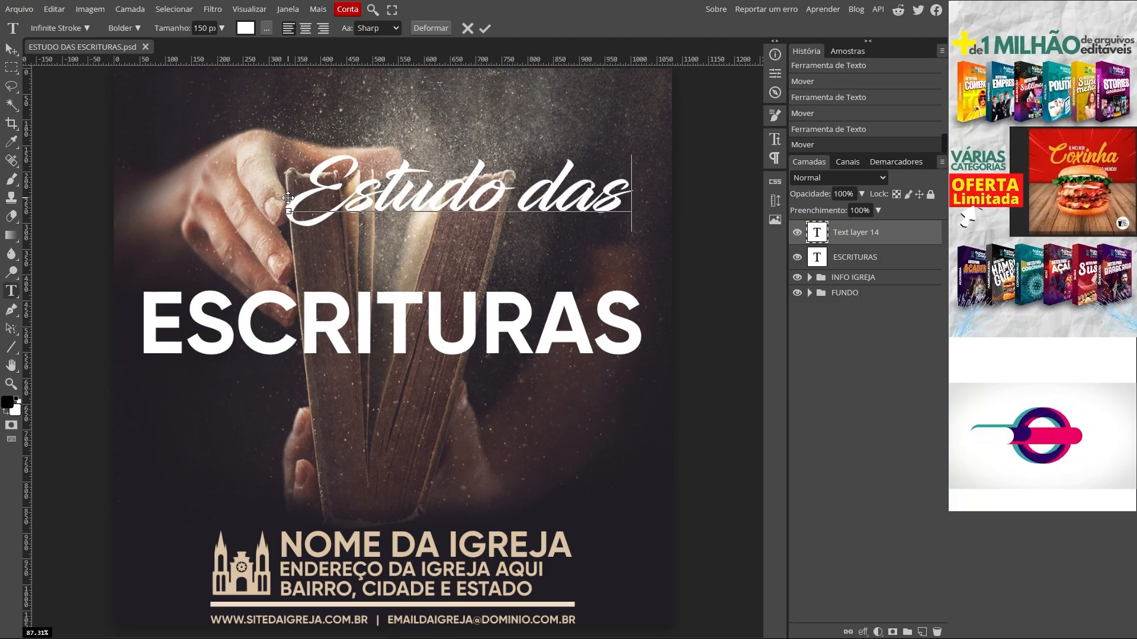
{"action": "left_click", "coordinate": [485, 28]}
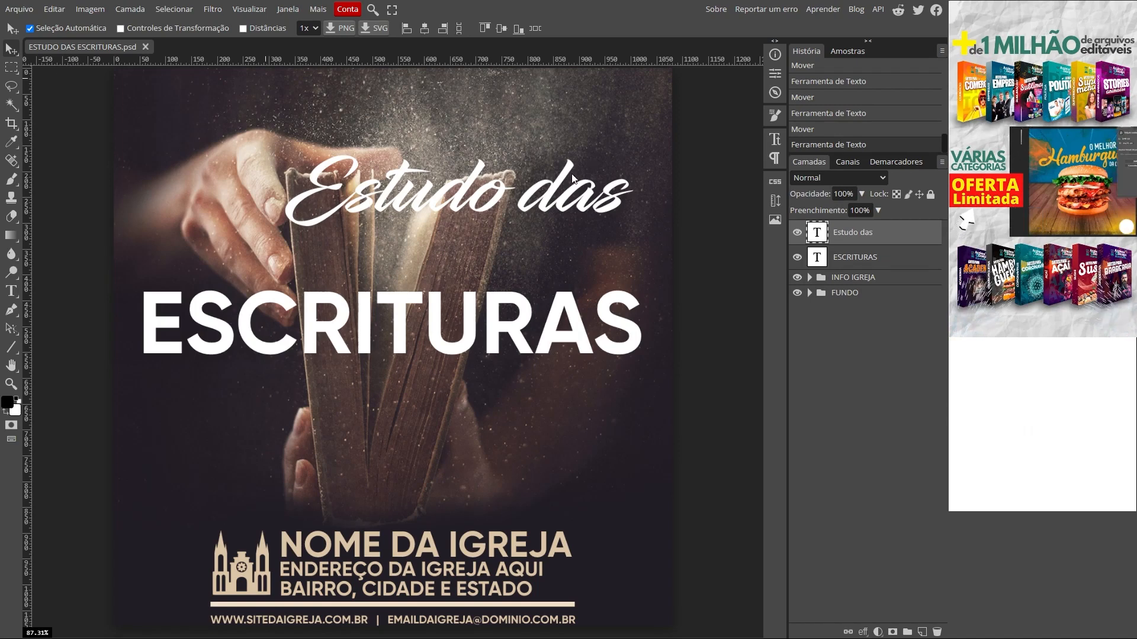
Step: Move Estudo das onto the ESCRITURAS title and scale it up to about 126%
{"action": "left_click_drag", "start_coordinate": [558, 185], "coordinate": [490, 250]}
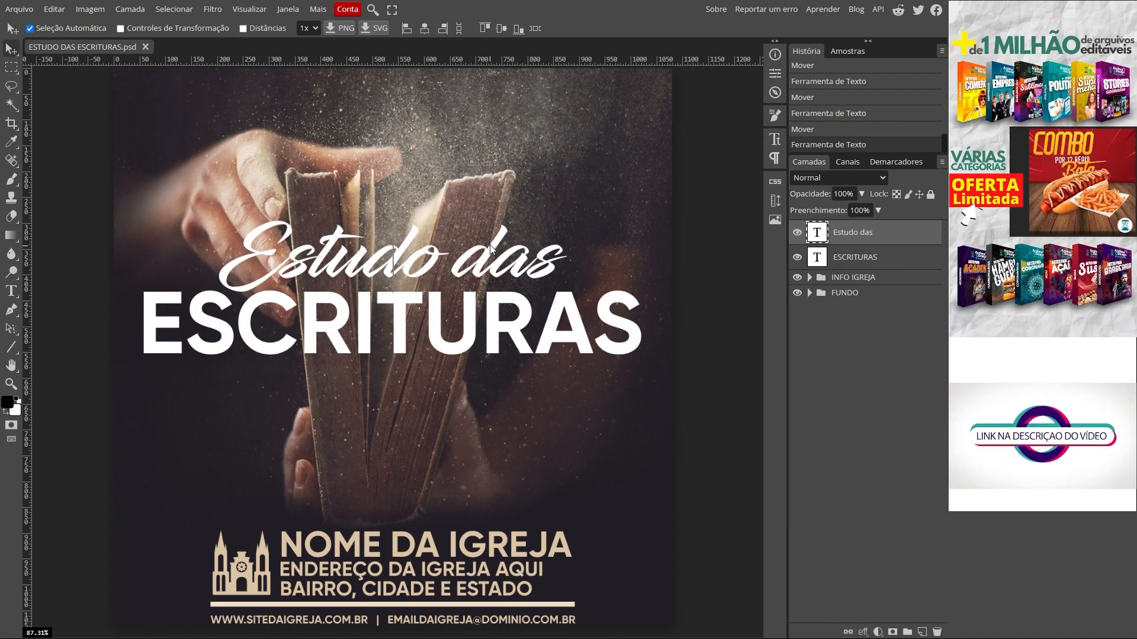
{"action": "key", "text": "ctrl+alt+t"}
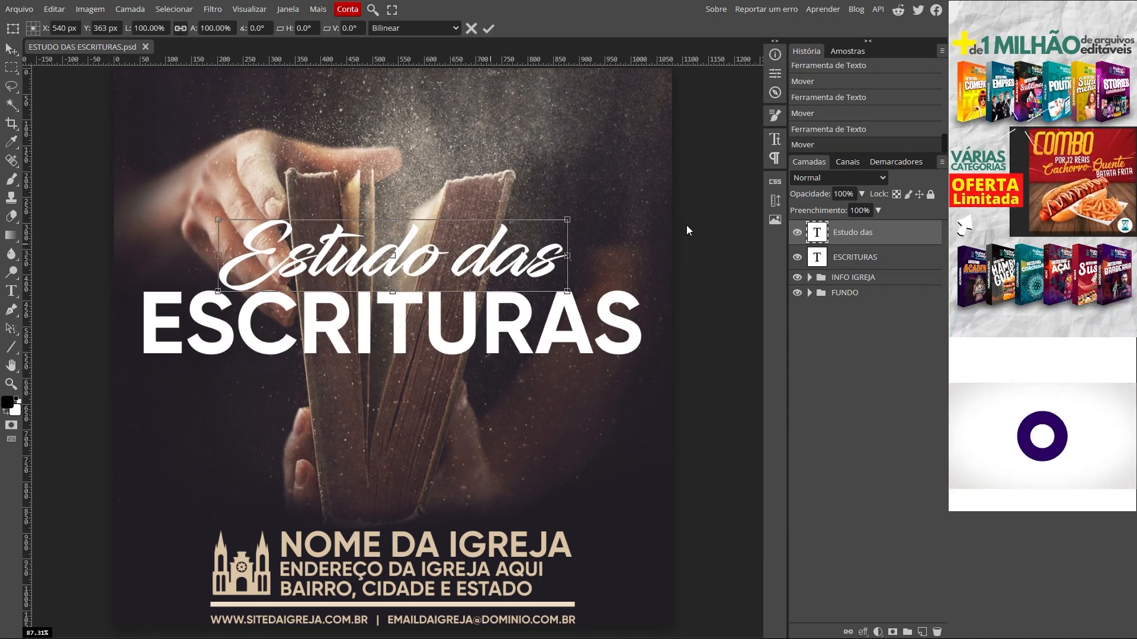
{"action": "left_click_drag", "start_coordinate": [569, 219], "coordinate": [586, 204]}
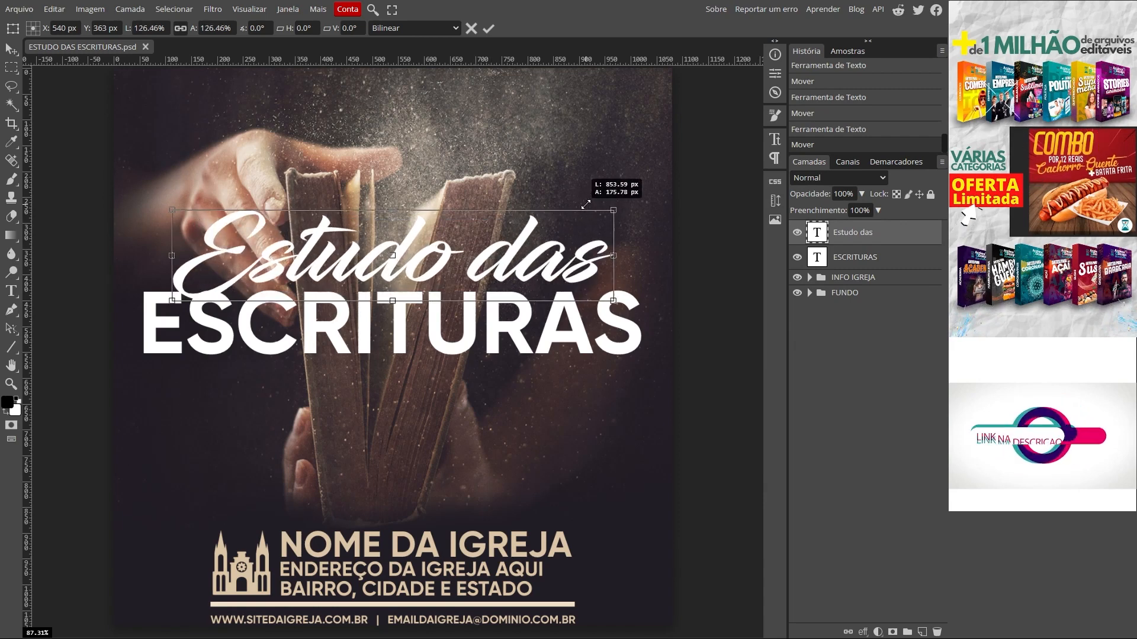
{"action": "left_click_drag", "start_coordinate": [357, 270], "coordinate": [363, 259]}
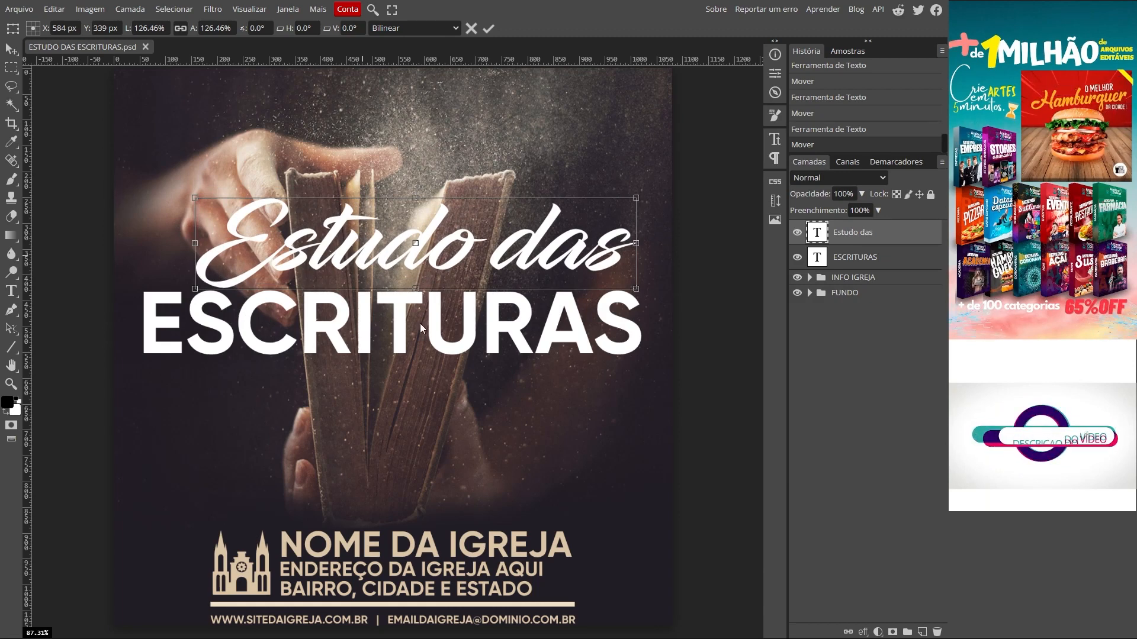
Step: Set Estudo das to 185 px and nudge it slightly right and down
{"action": "double_click", "coordinate": [547, 249]}
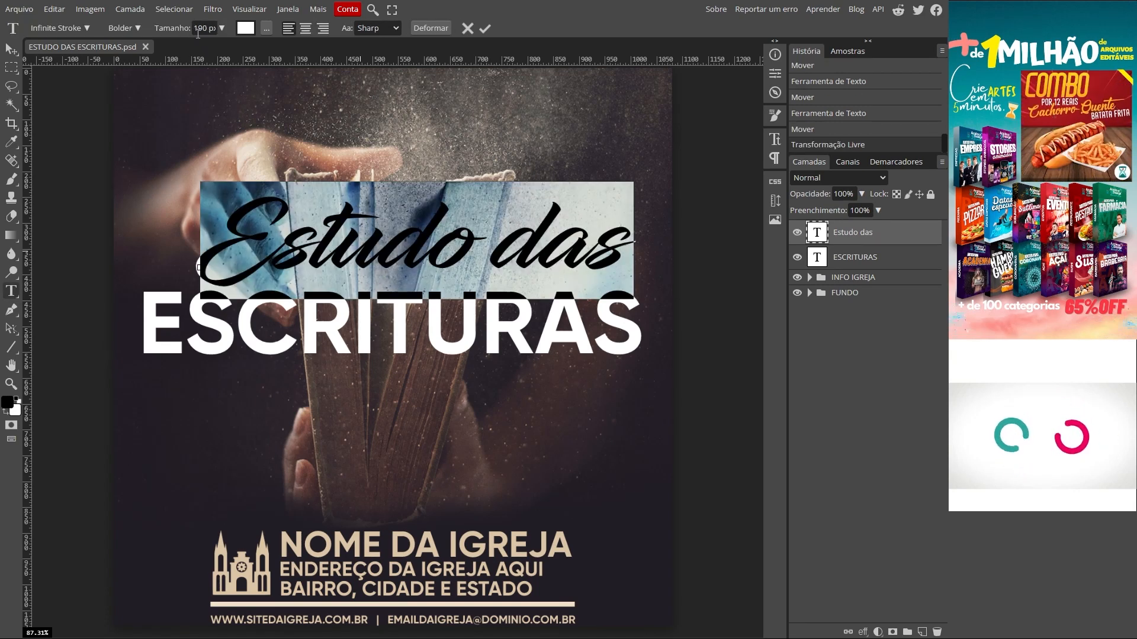
{"action": "double_click", "coordinate": [201, 28]}
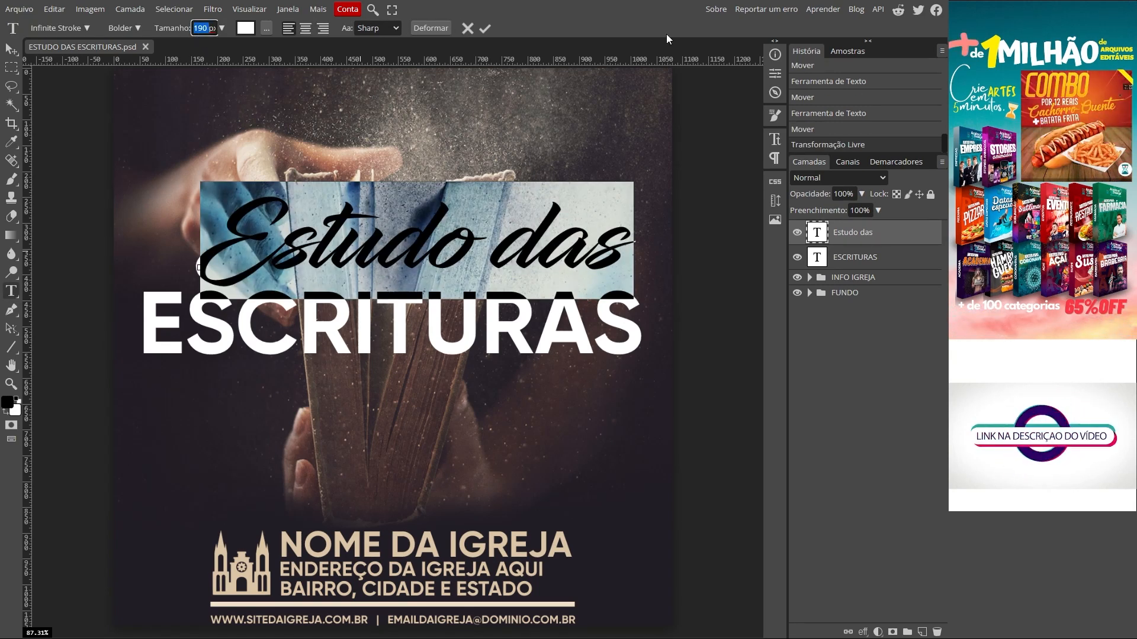
{"action": "type", "text": "185"}
{"action": "key", "text": "Return"}
{"action": "left_click", "coordinate": [11, 49]}
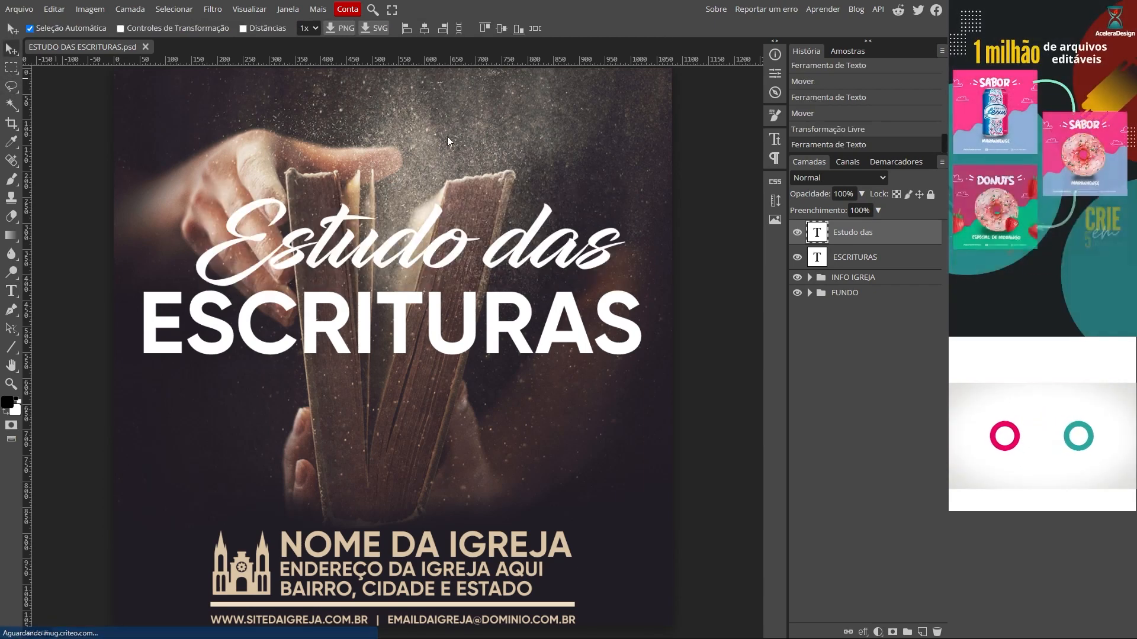
{"action": "left_click_drag", "start_coordinate": [516, 251], "coordinate": [516, 262]}
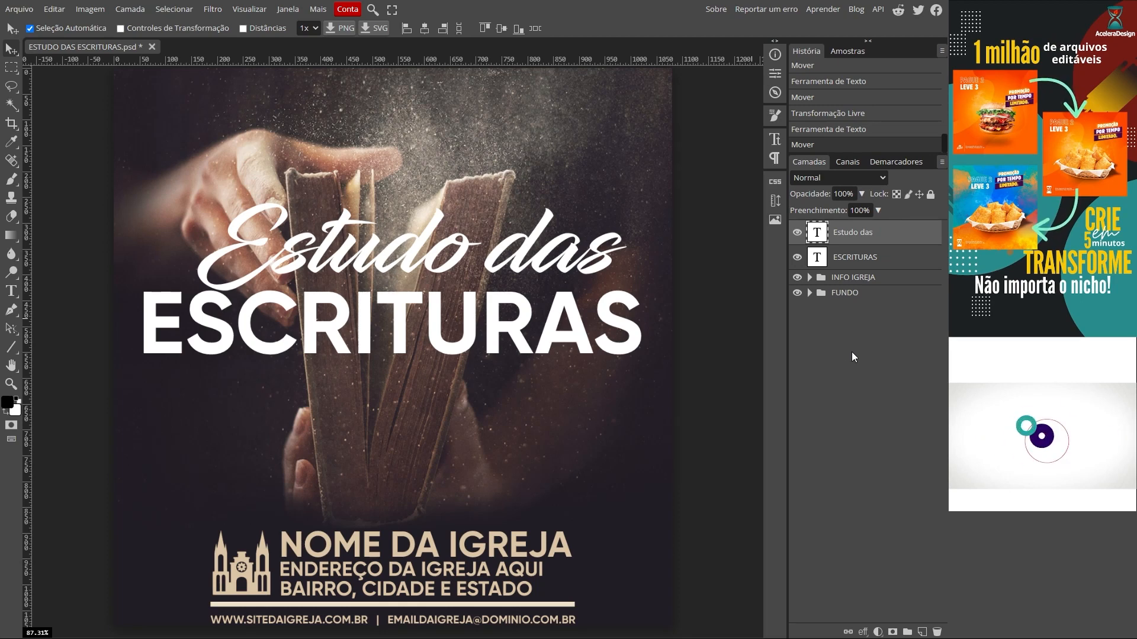
Step: Start a new text line below ESCRITURAS in Montserrat ExtraBold
{"action": "left_click", "coordinate": [11, 291]}
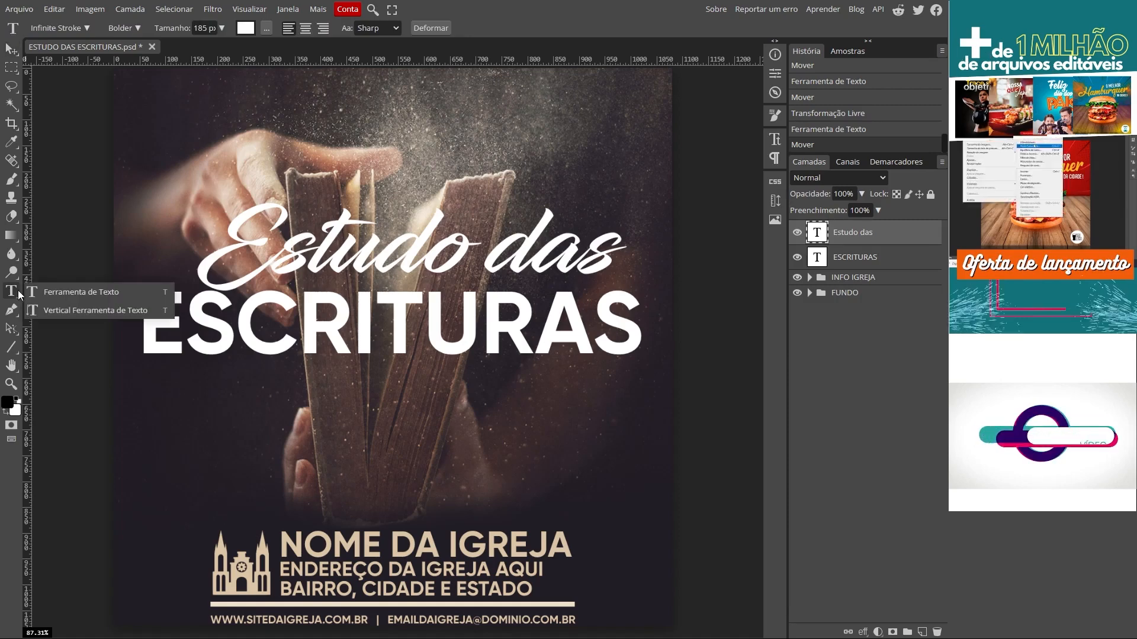
{"action": "left_click", "coordinate": [241, 388]}
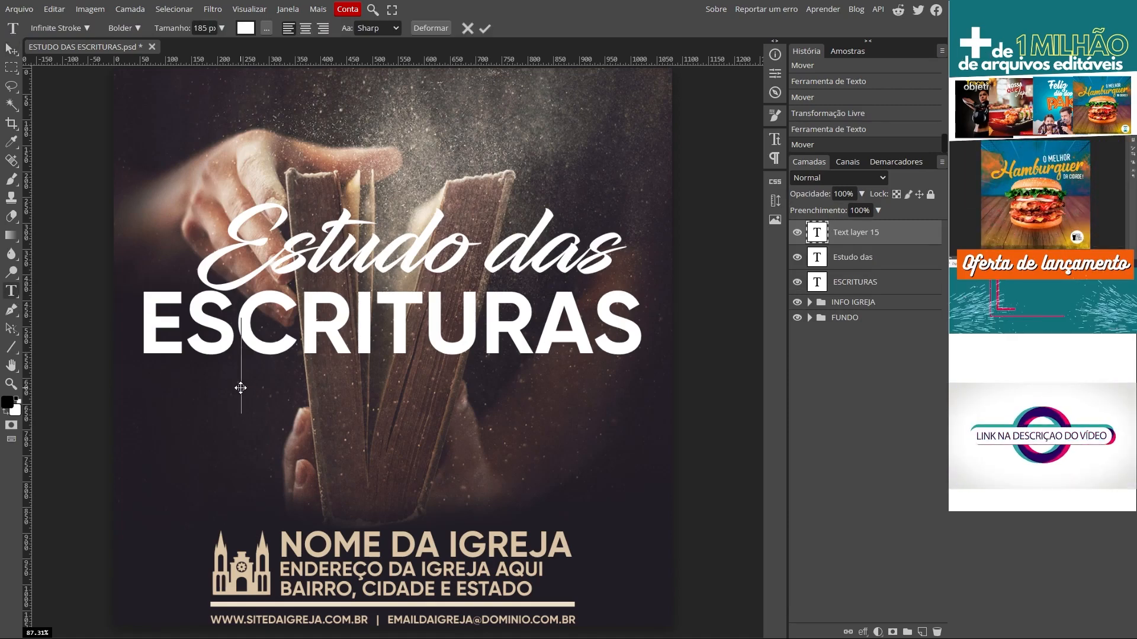
{"action": "left_click", "coordinate": [59, 28]}
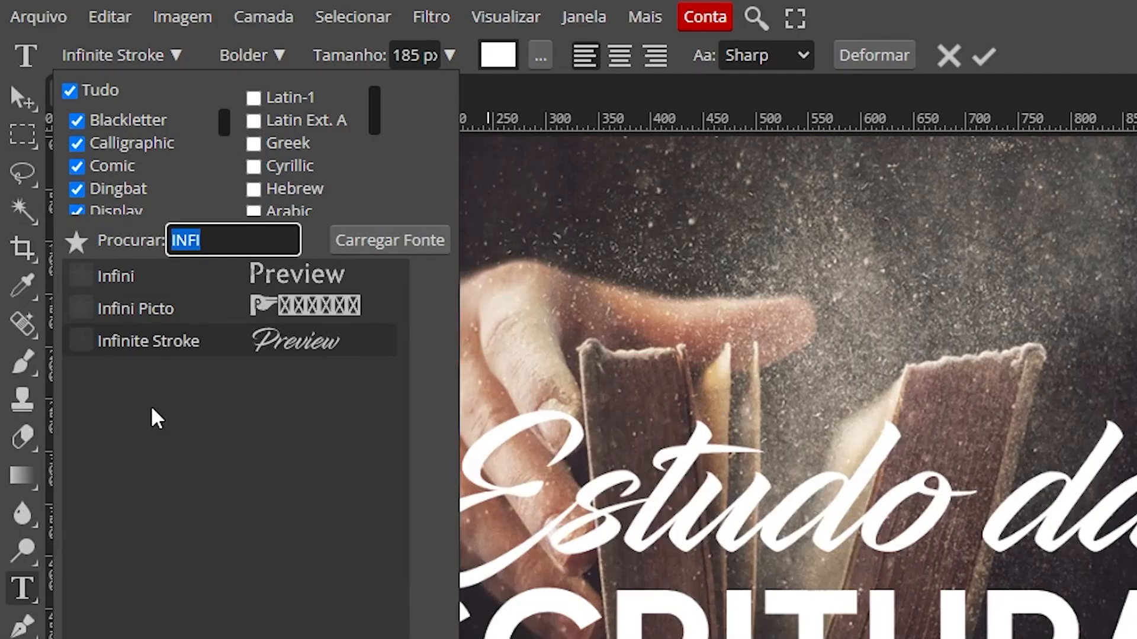
{"action": "key", "text": "BackSpace"}
{"action": "type", "text": "mons"}
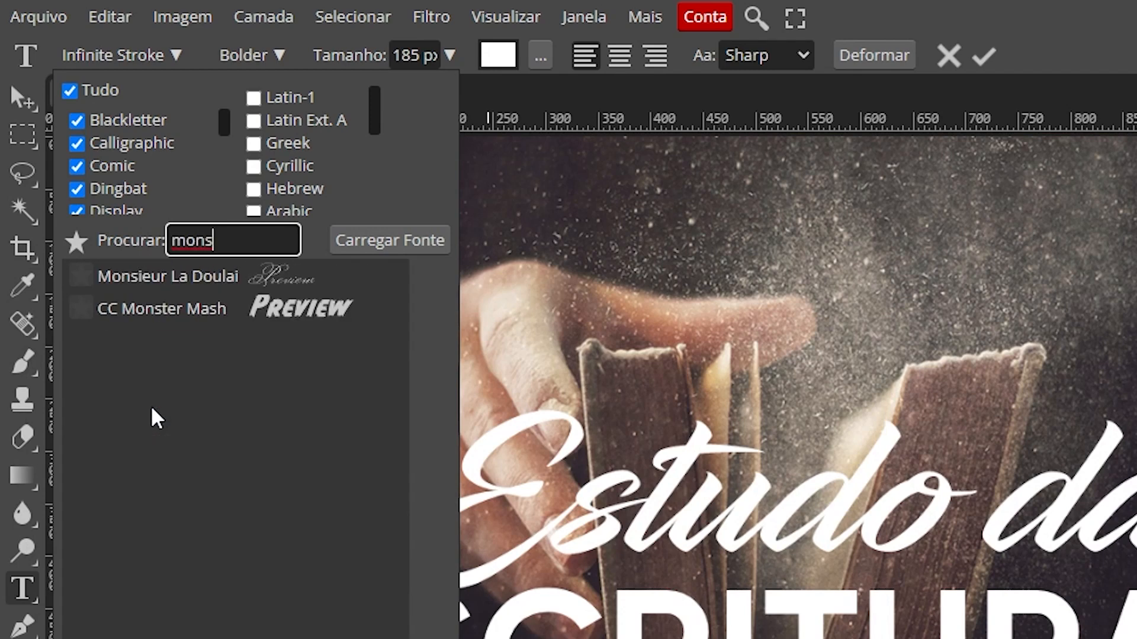
{"action": "key", "text": "BackSpace"}
{"action": "type", "text": "t"}
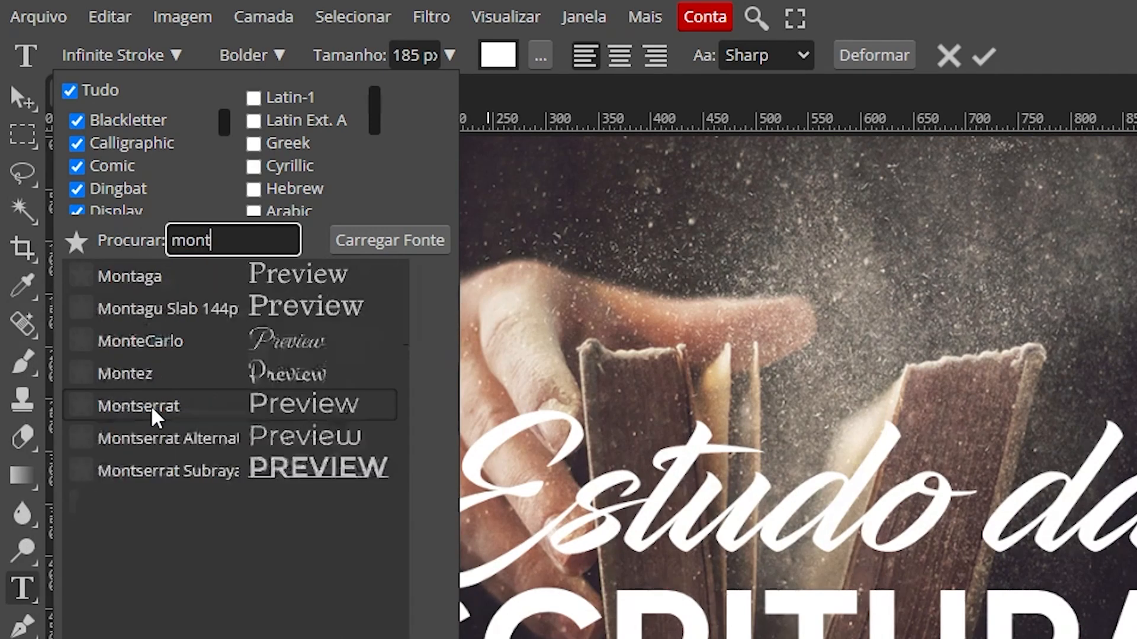
{"action": "left_click", "coordinate": [171, 408]}
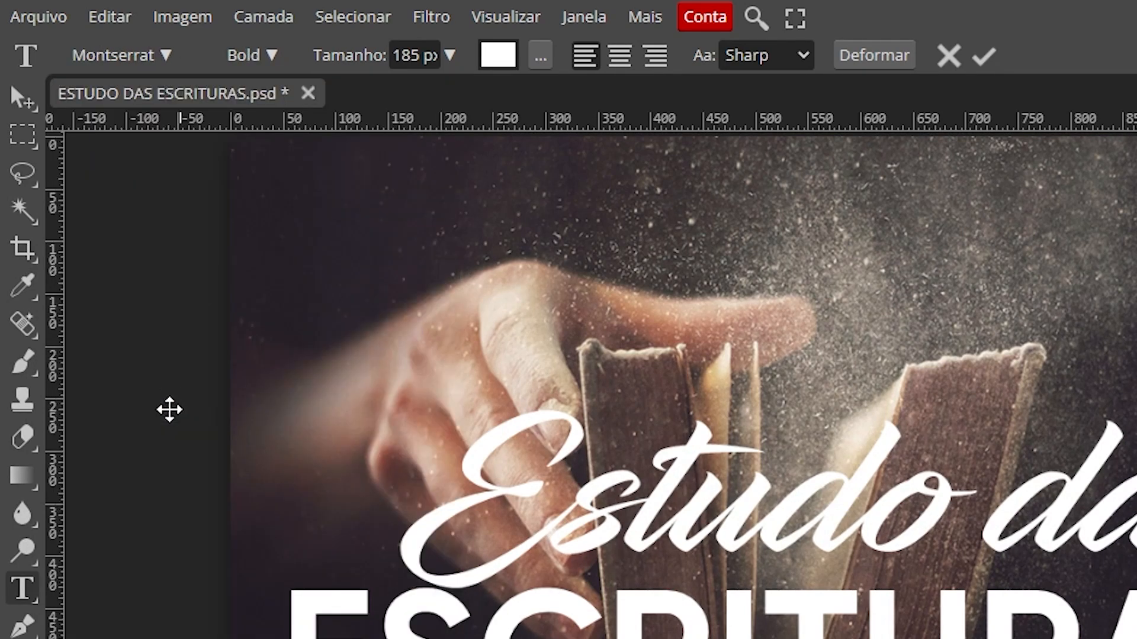
{"action": "left_click", "coordinate": [262, 56]}
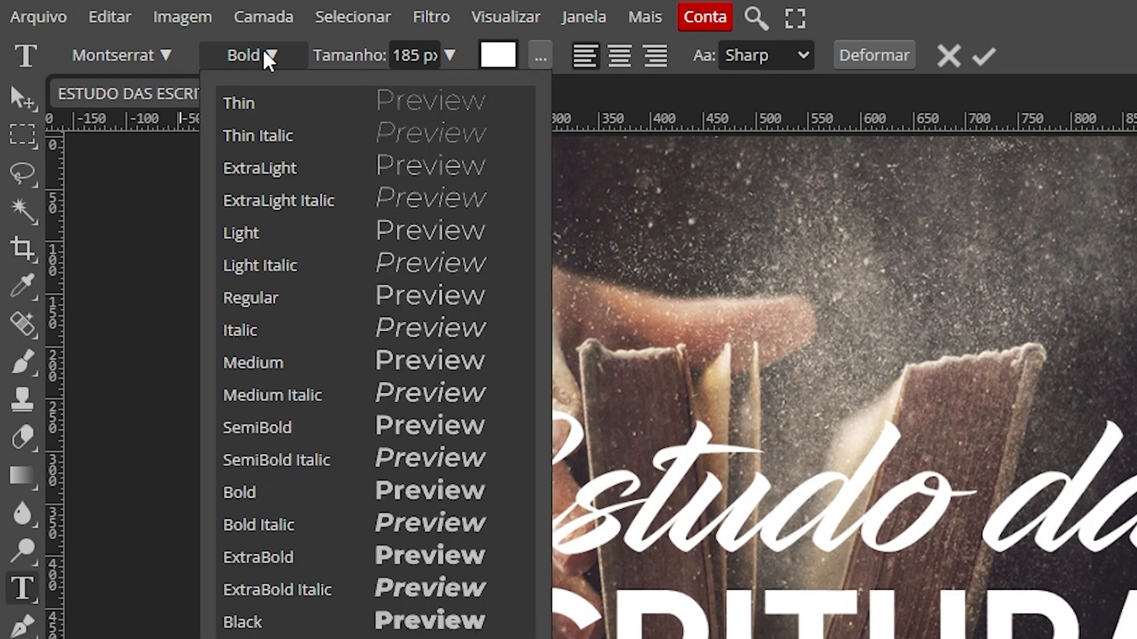
{"action": "left_click", "coordinate": [284, 565]}
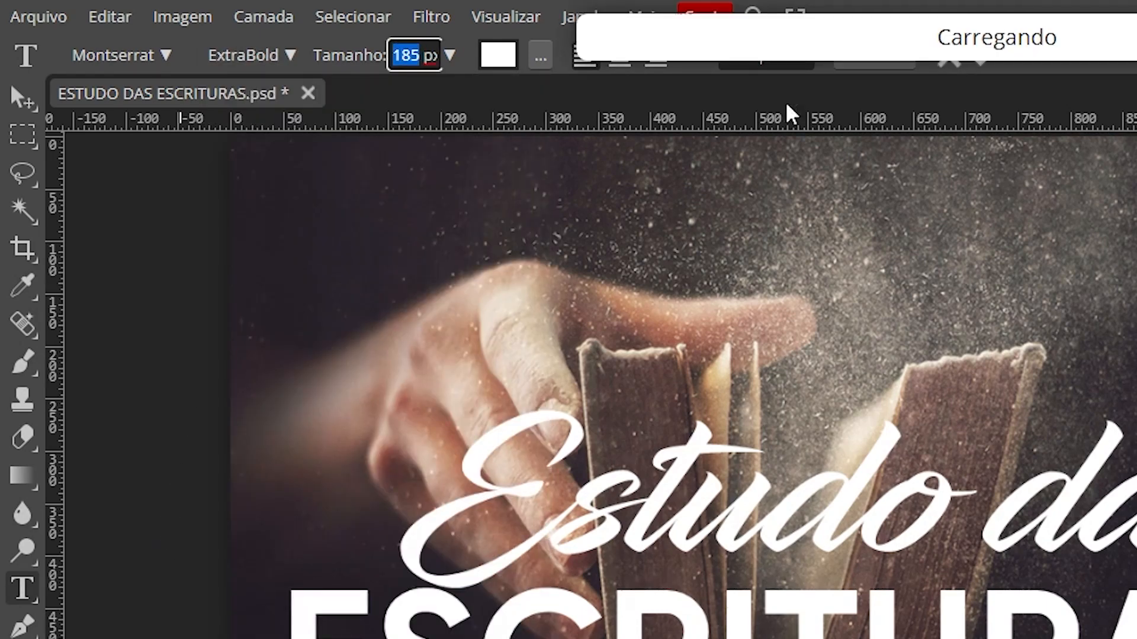
Step: Type the date 31/DEZ/22 ÀS 19H at 65 px
{"action": "type", "text": "85"}
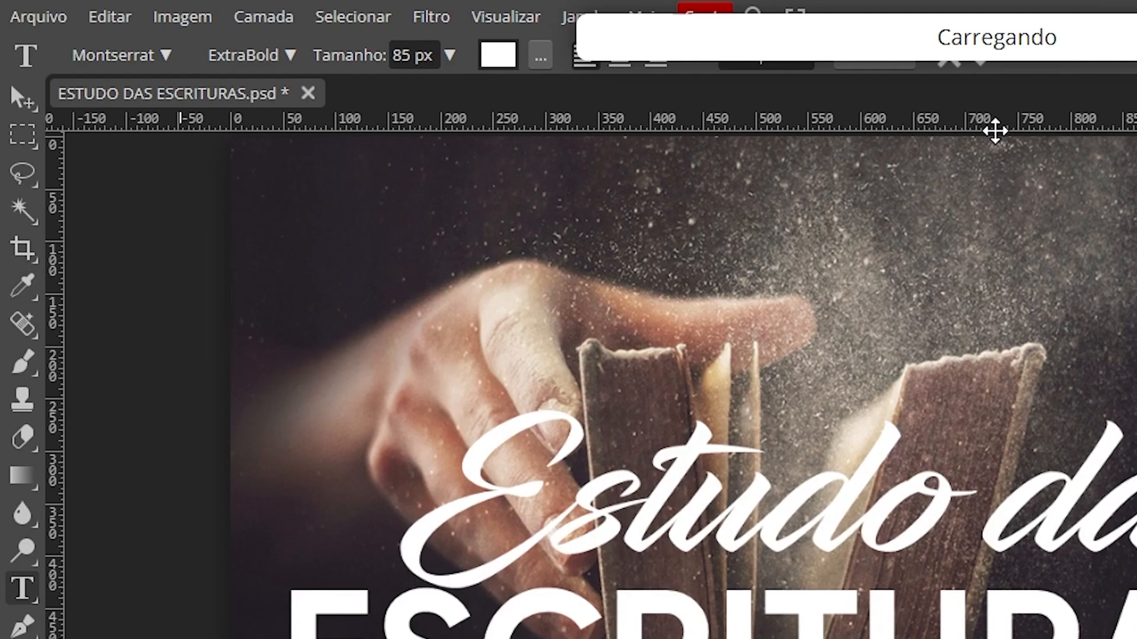
{"action": "type", "text": "31"}
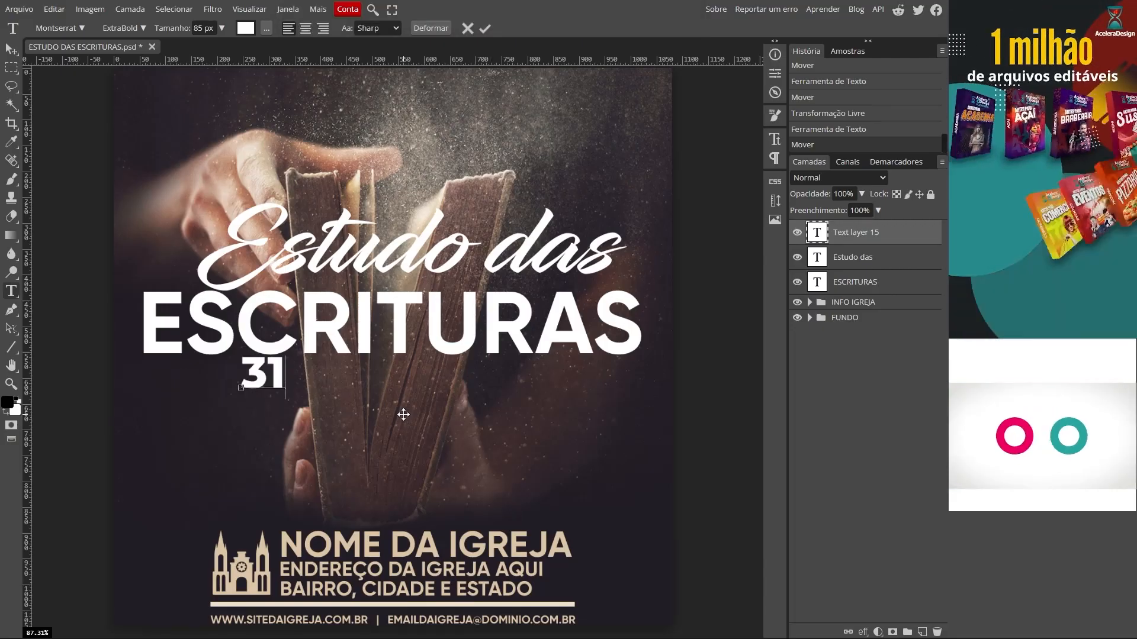
{"action": "key", "text": "ctrl+a"}
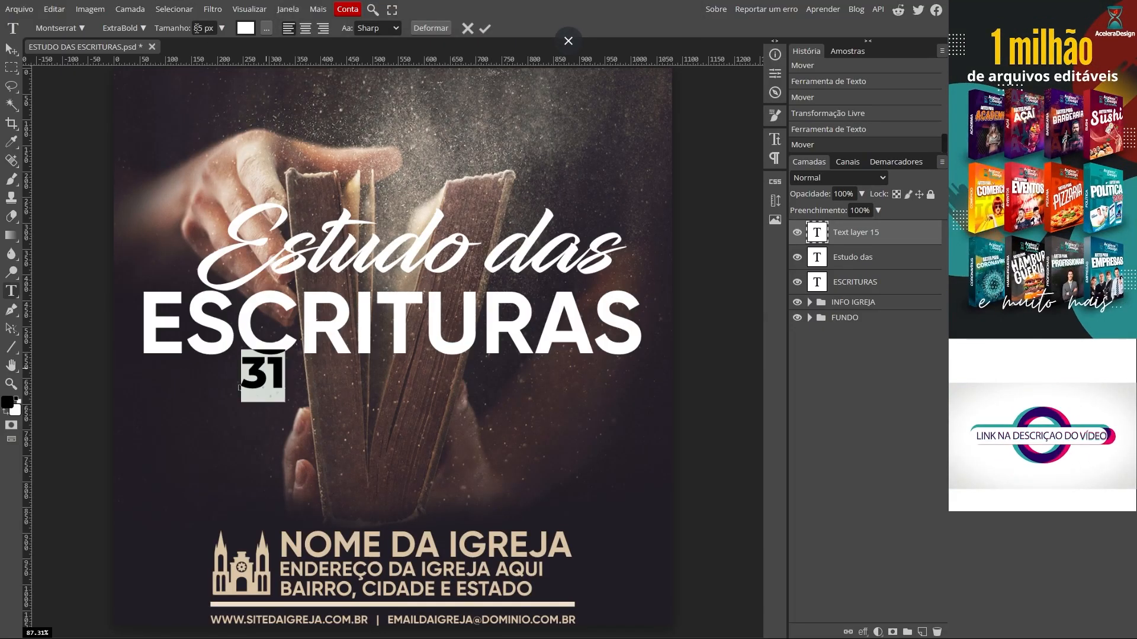
{"action": "type", "text": "65"}
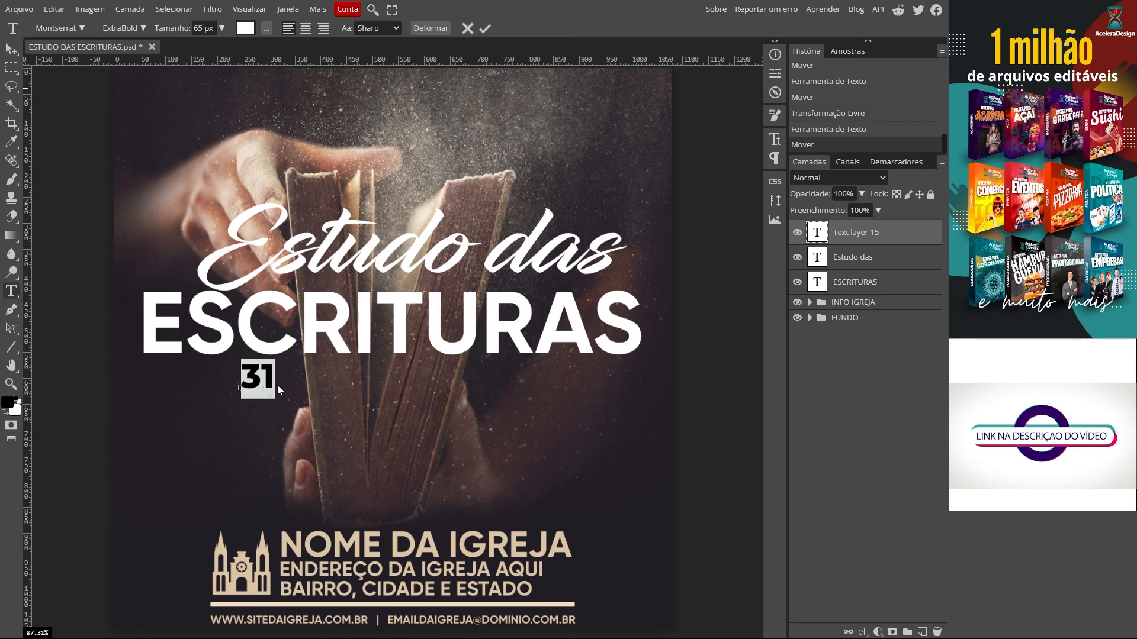
{"action": "type", "text": "/DE"}
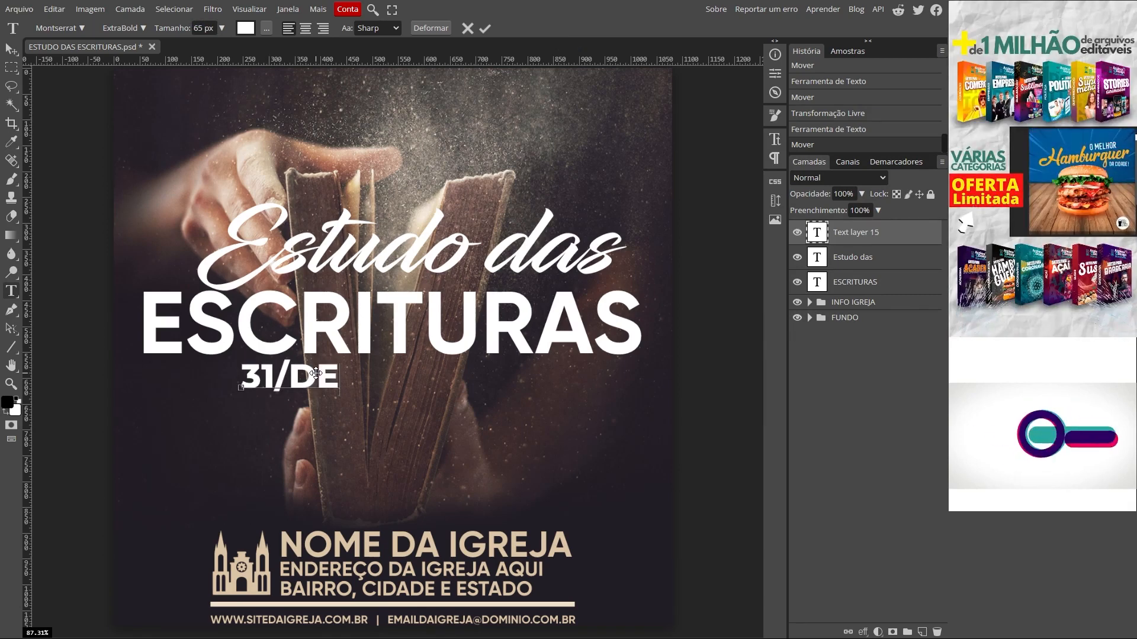
{"action": "type", "text": "Z/22"}
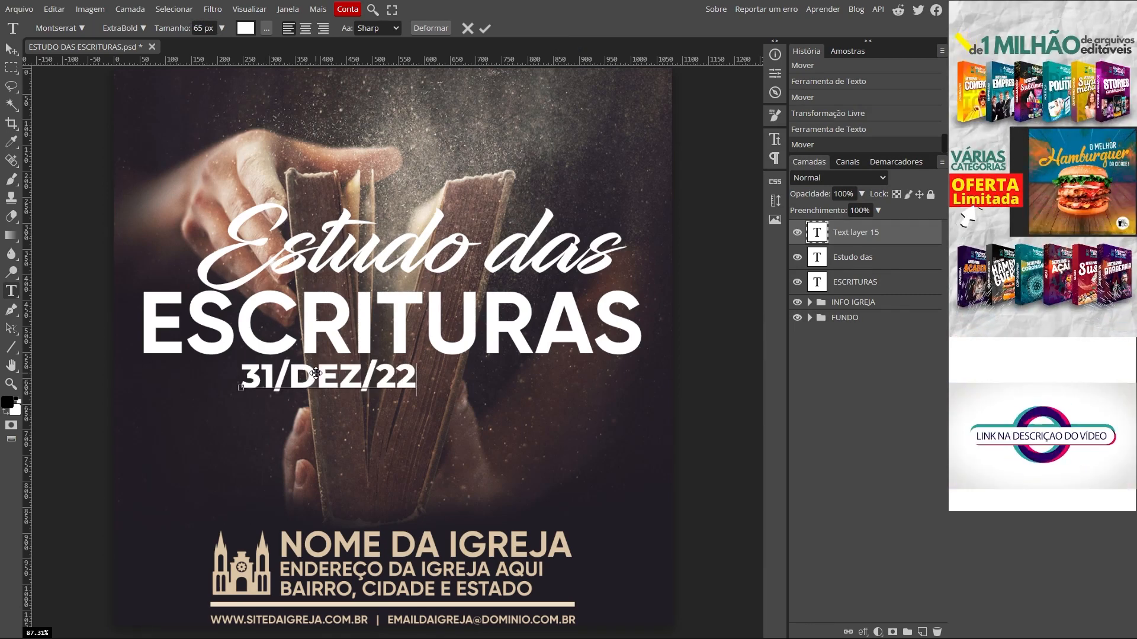
{"action": "type", "text": " ÀS 19H"}
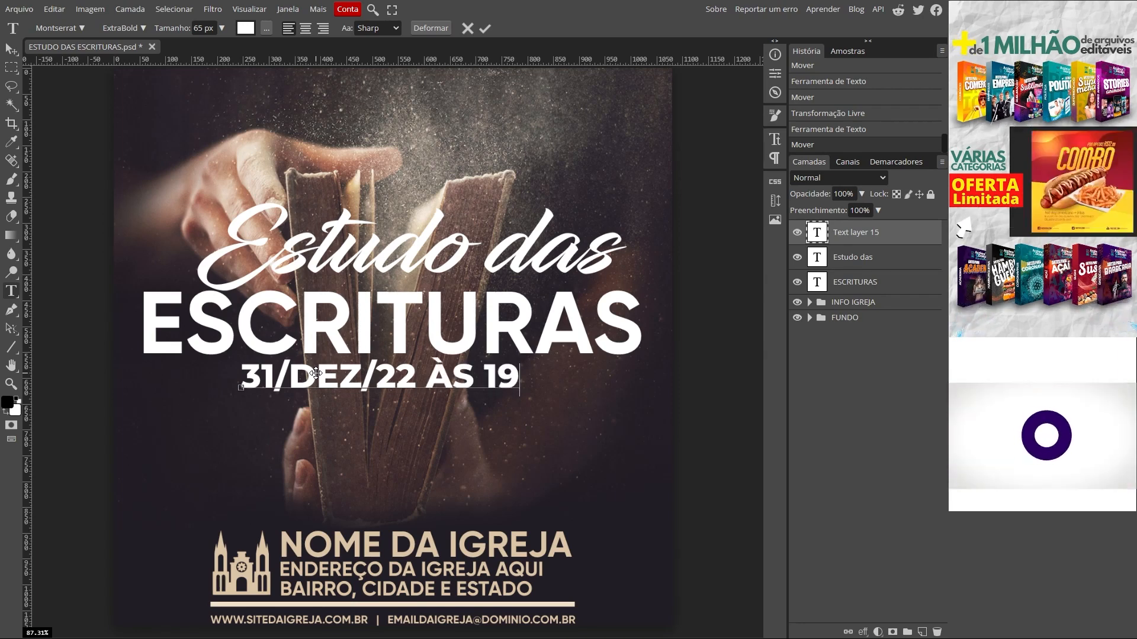
Step: Lower the date line, hide it and ESCRITURAS, and blend Estudo das in Sobrepor mode
{"action": "left_click", "coordinate": [10, 49]}
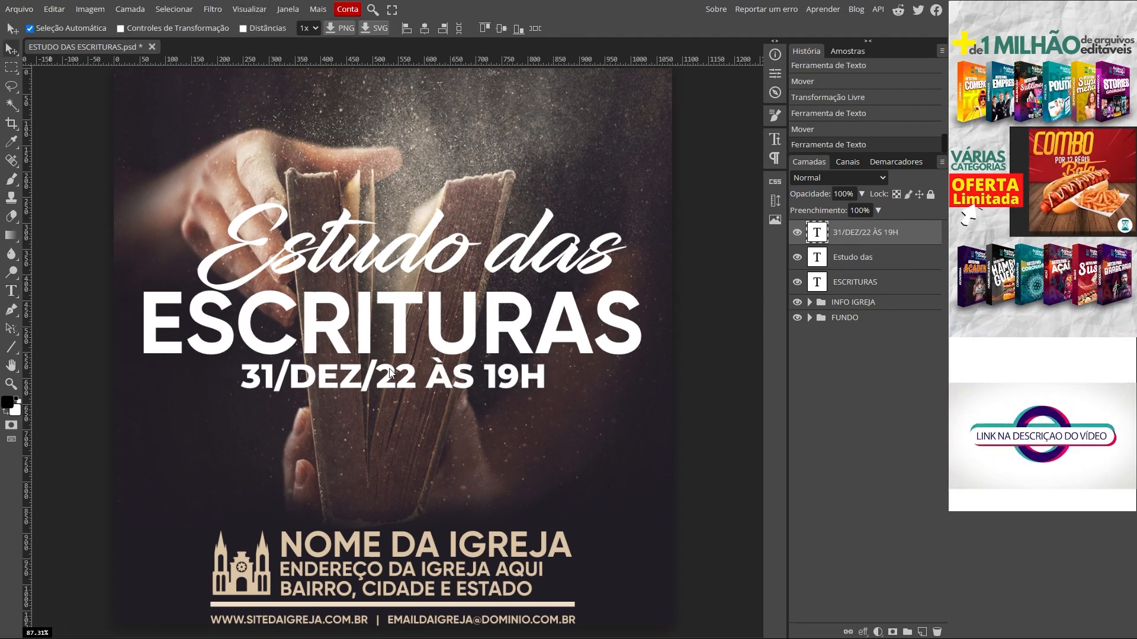
{"action": "left_click_drag", "start_coordinate": [389, 377], "coordinate": [388, 395]}
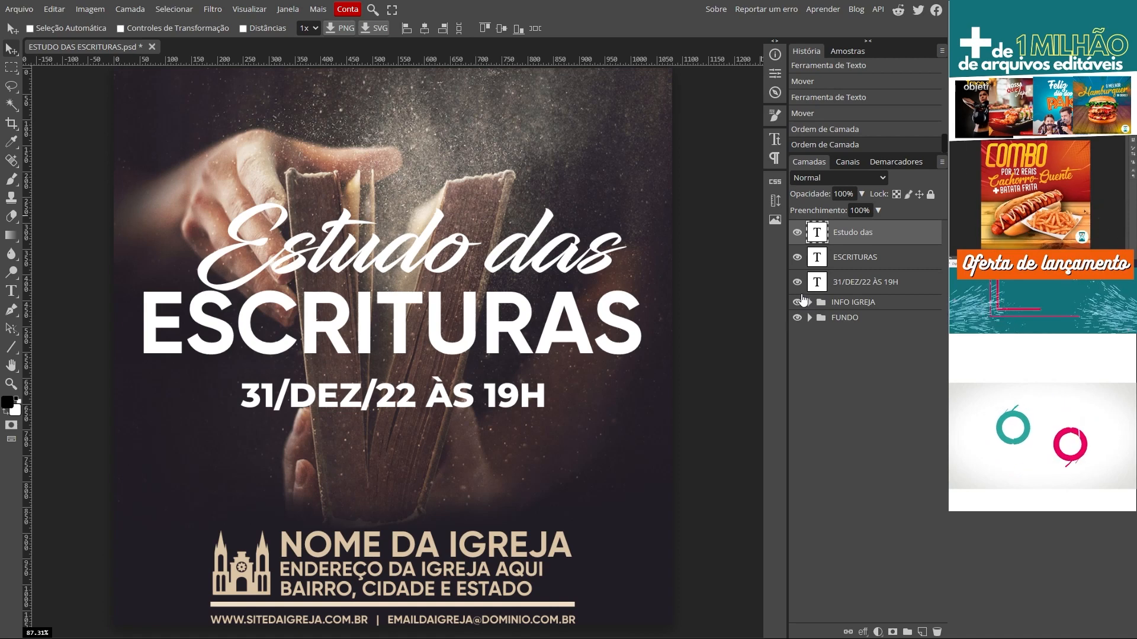
{"action": "left_click", "coordinate": [798, 281]}
{"action": "left_click", "coordinate": [797, 257]}
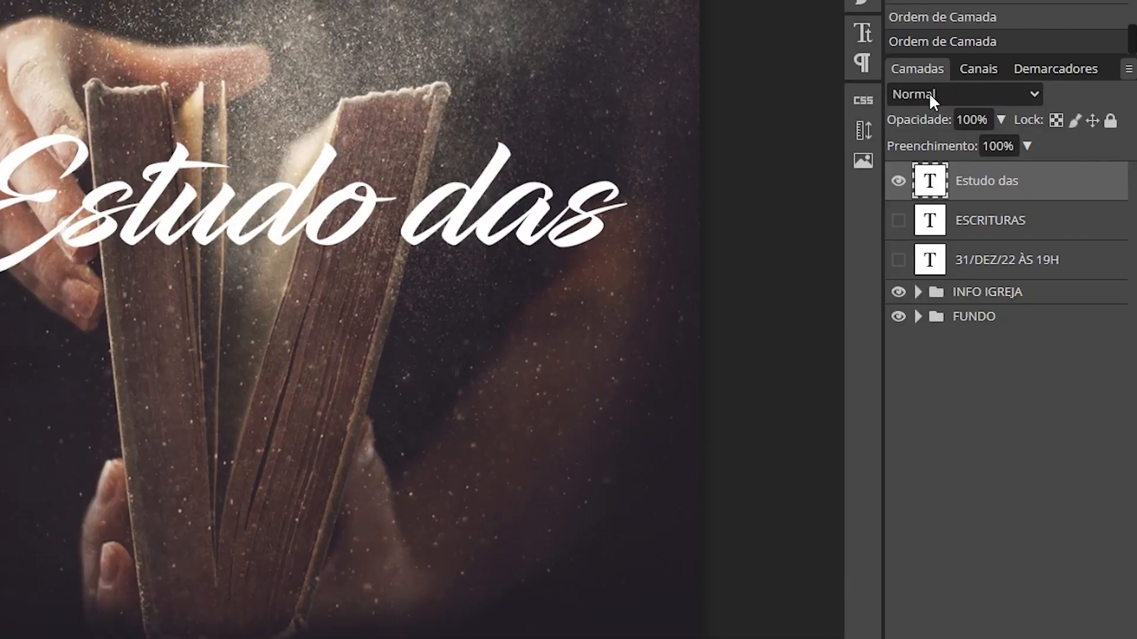
{"action": "left_click", "coordinate": [816, 178]}
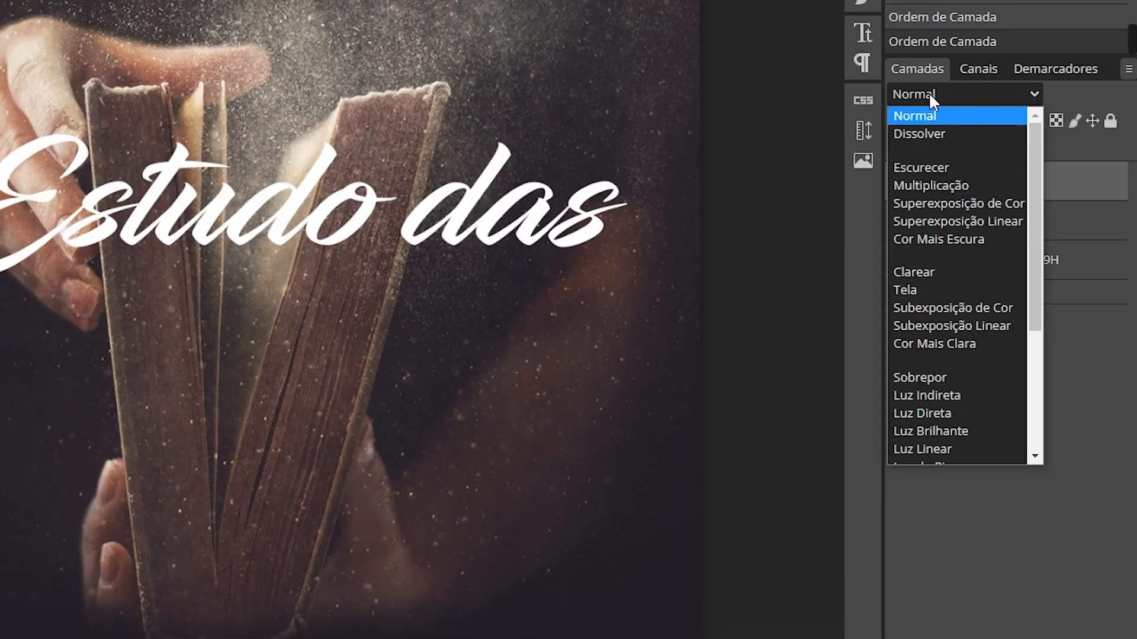
{"action": "left_click", "coordinate": [921, 374]}
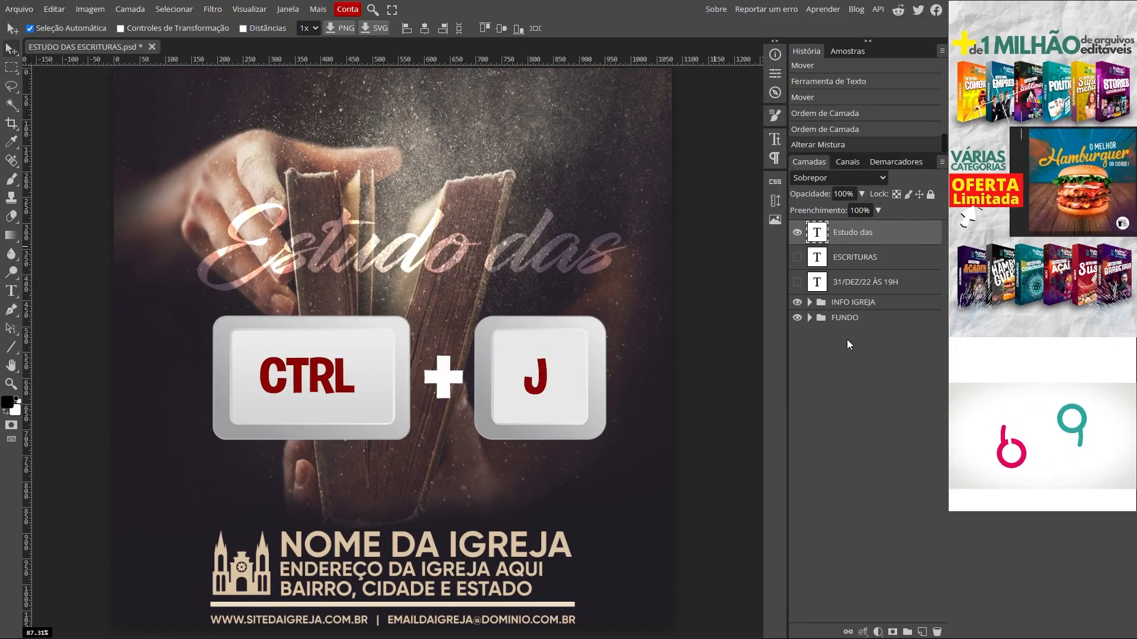
Step: Duplicate Estudo das, then show ESCRITURAS, set it to Sobrepor and duplicate it
{"action": "key", "text": "ctrl+j"}
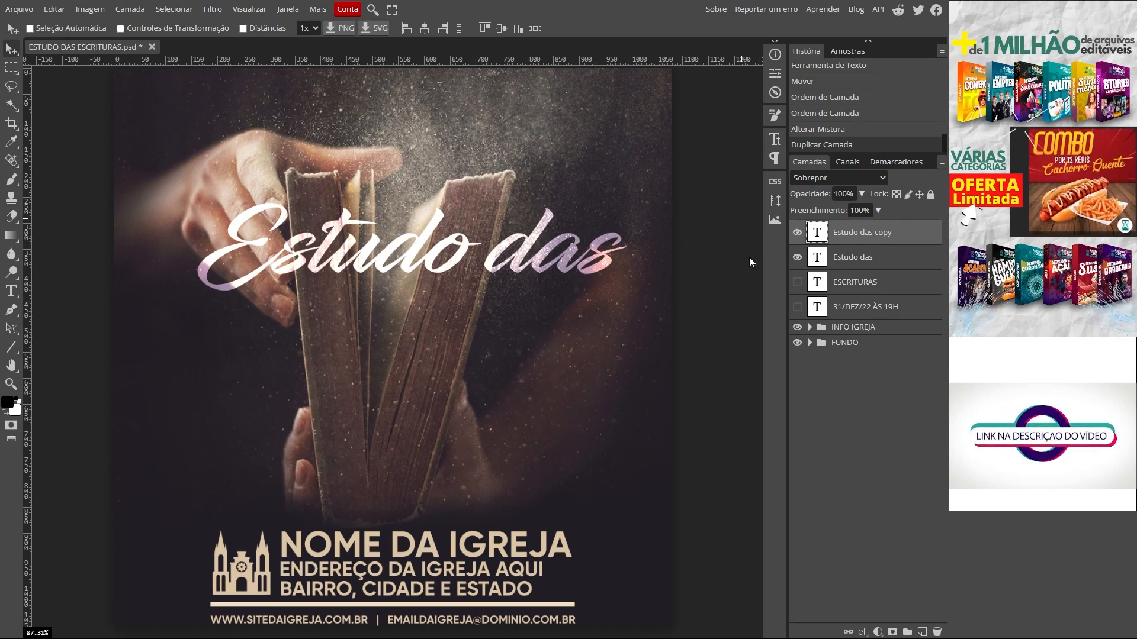
{"action": "left_click", "coordinate": [797, 282]}
{"action": "left_click", "coordinate": [852, 287]}
{"action": "left_click", "coordinate": [839, 178]}
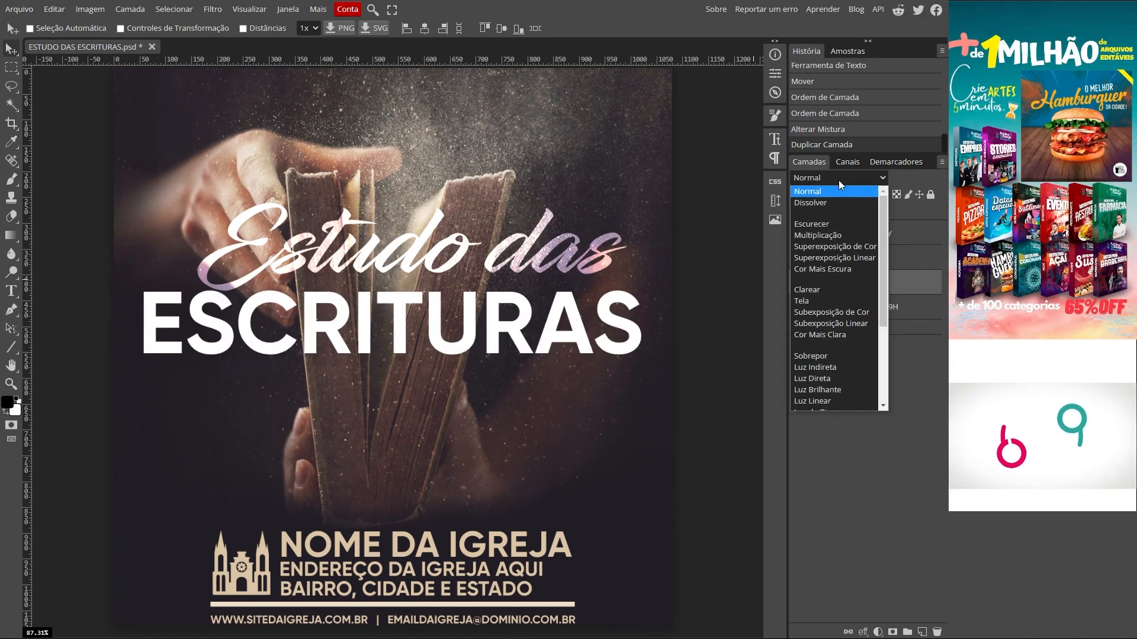
{"action": "left_click", "coordinate": [820, 353]}
{"action": "key", "text": "ctrl+j"}
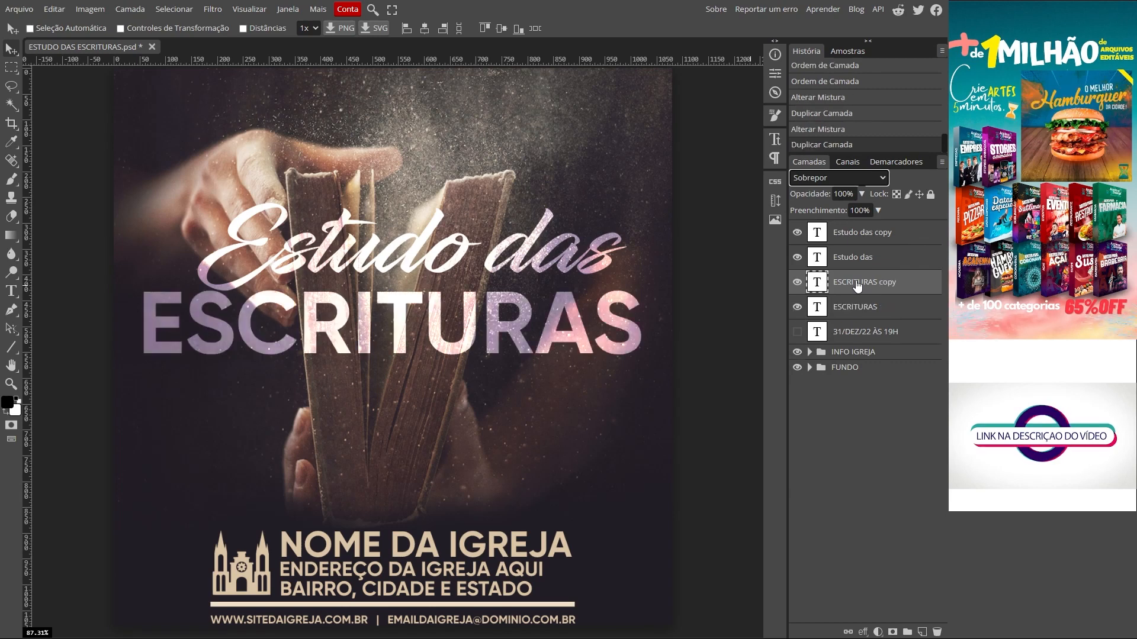
Step: Show the date line, set it to Sobrepor and duplicate it, then select both Estudo das layers
{"action": "left_click", "coordinate": [799, 332]}
{"action": "left_click", "coordinate": [864, 332]}
{"action": "left_click", "coordinate": [838, 178]}
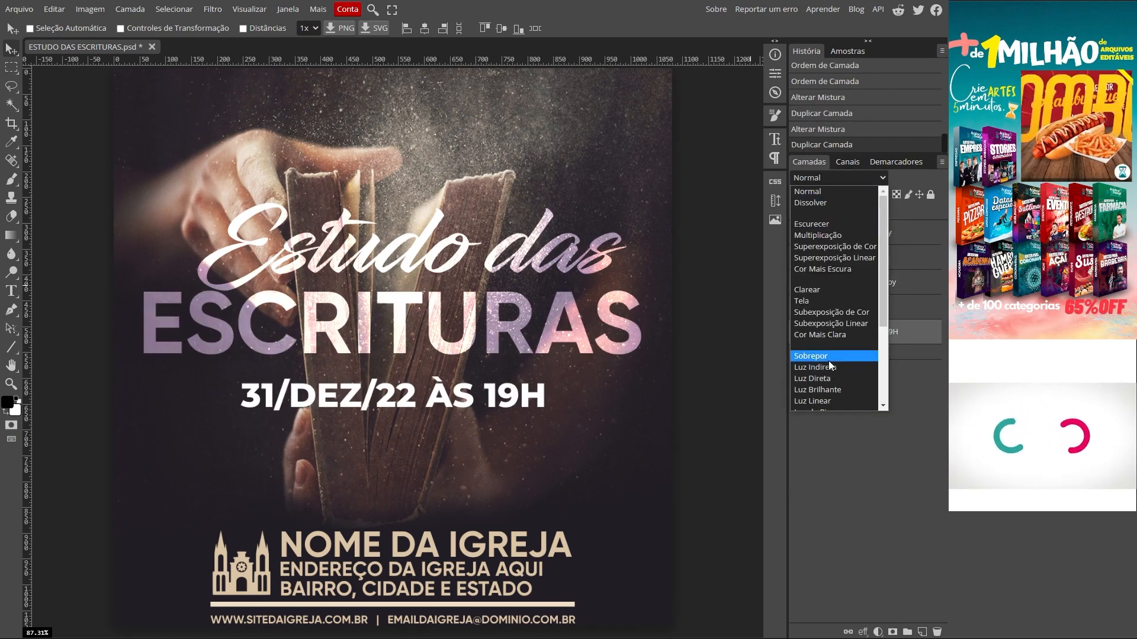
{"action": "left_click", "coordinate": [824, 356]}
{"action": "key", "text": "ctrl+j"}
{"action": "left_click", "coordinate": [862, 235]}
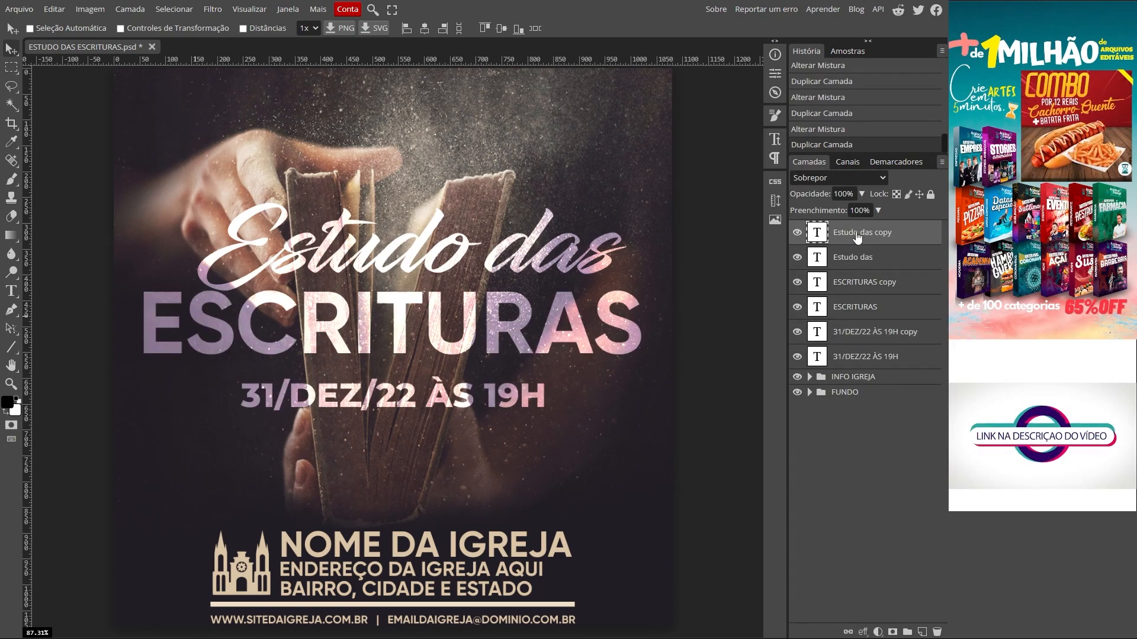
{"action": "left_click", "coordinate": [853, 261], "text": "shift"}
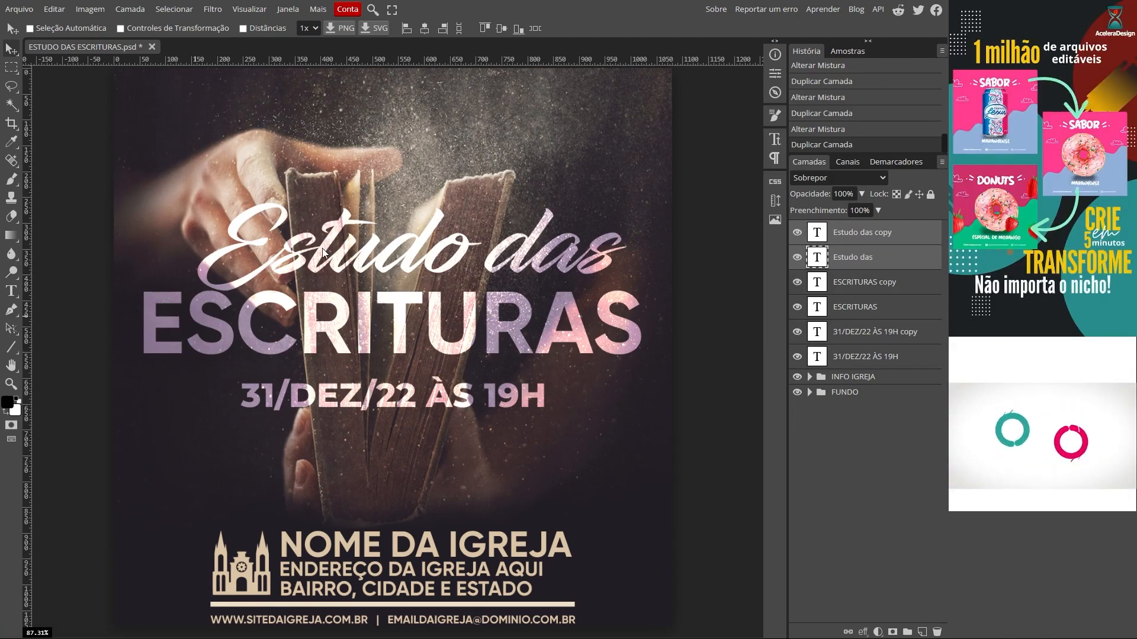
Step: Nudge Estudo das down-left and raise both date layers about 27 px, then select all six title layers
{"action": "left_click_drag", "start_coordinate": [322, 247], "coordinate": [289, 265]}
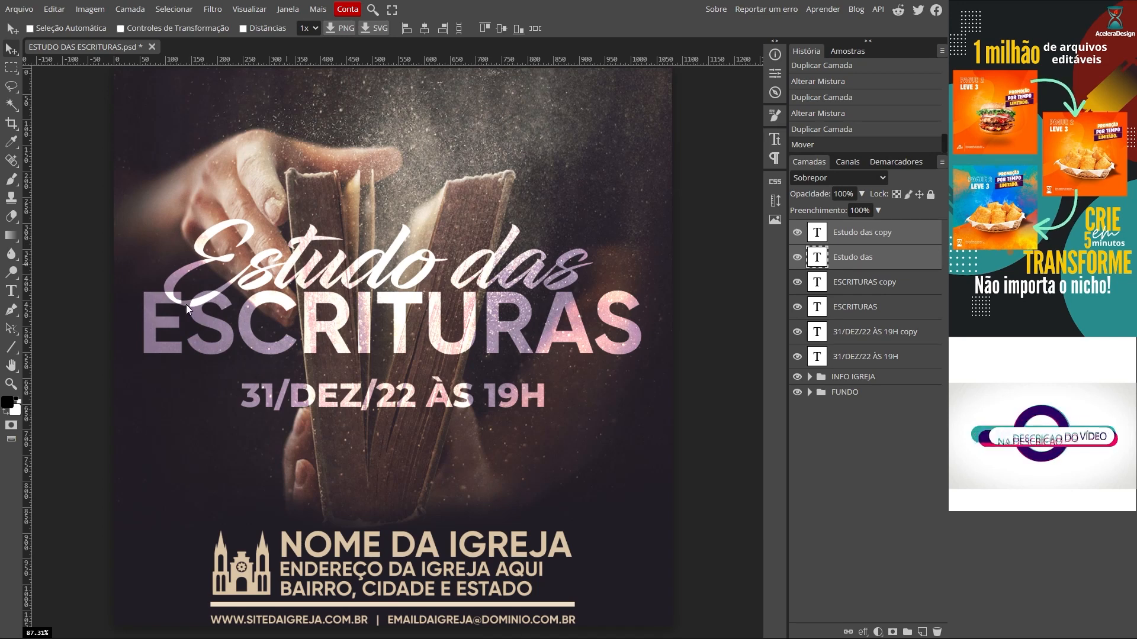
{"action": "left_click", "coordinate": [871, 332]}
{"action": "left_click", "coordinate": [843, 355], "text": "shift"}
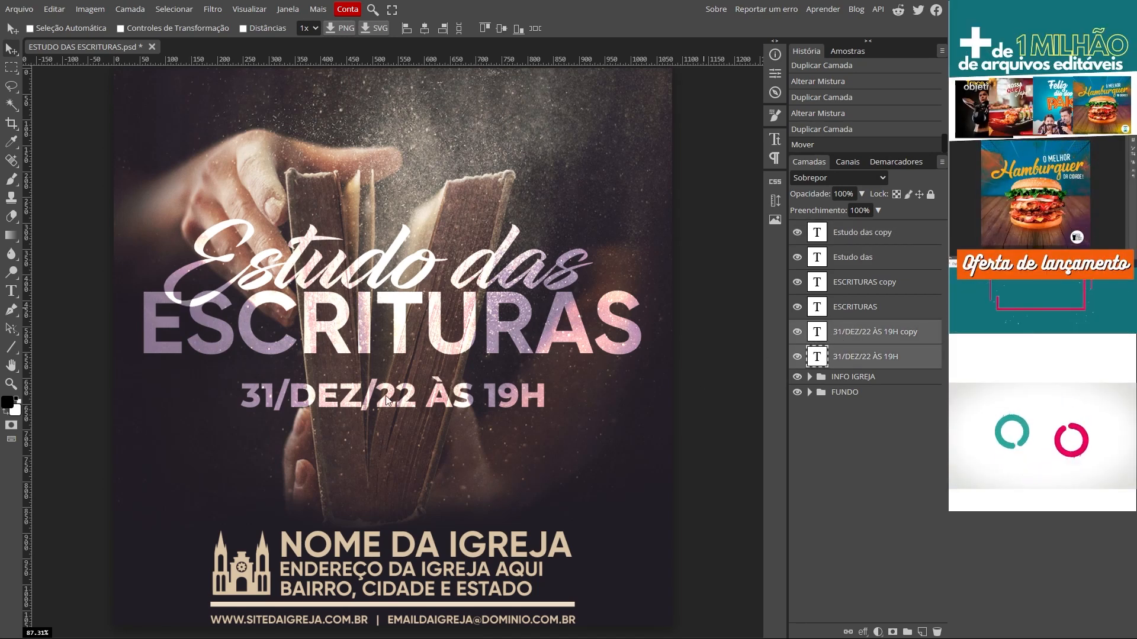
{"action": "left_click_drag", "start_coordinate": [405, 386], "coordinate": [405, 370]}
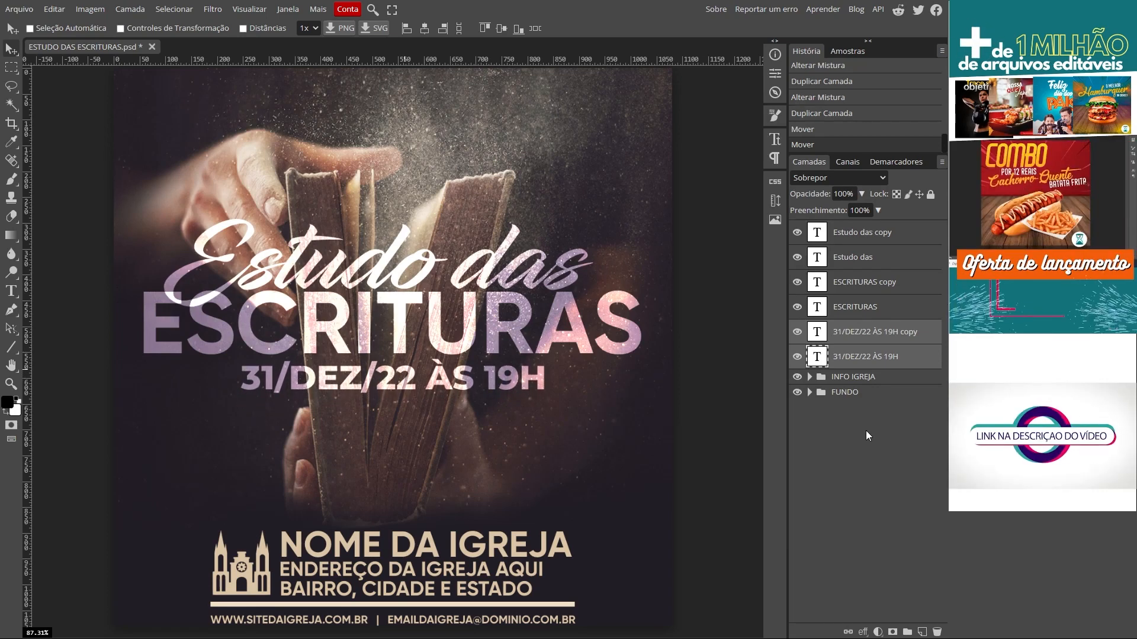
{"action": "left_click", "coordinate": [847, 230]}
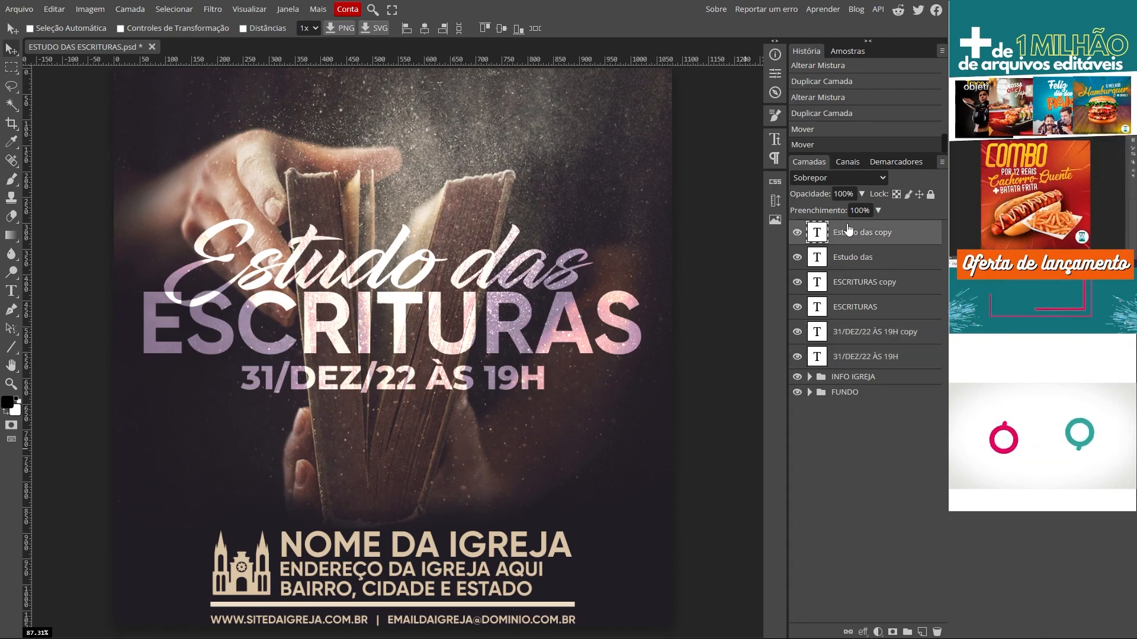
{"action": "left_click", "coordinate": [849, 358], "text": "shift"}
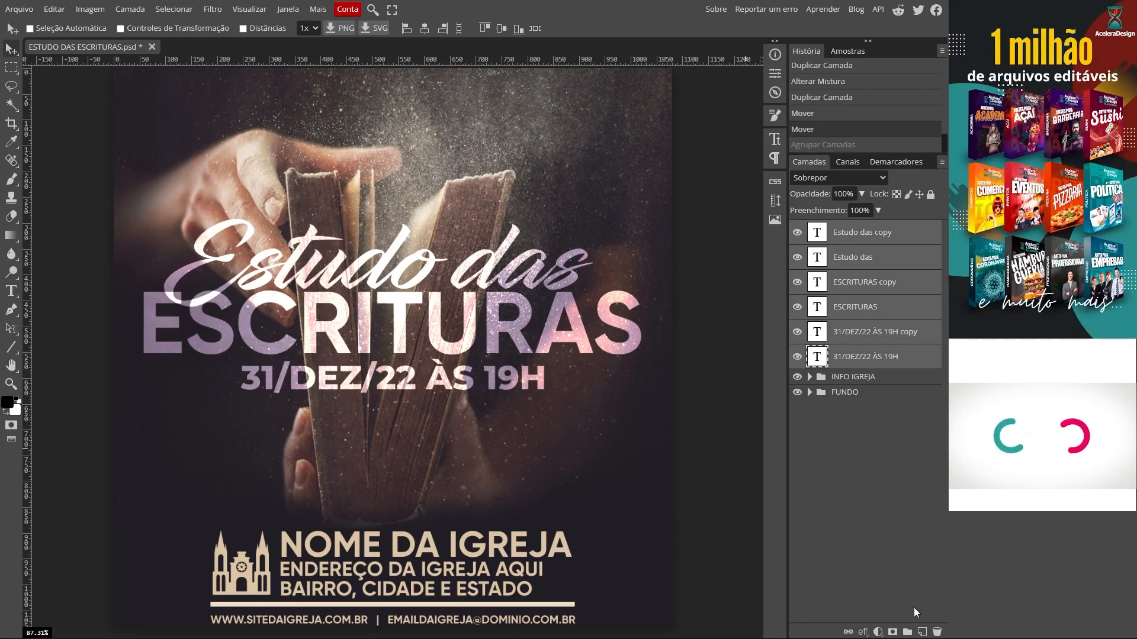
Step: Group the six selected title text layers into a folder named TITULO
{"action": "left_click", "coordinate": [908, 631]}
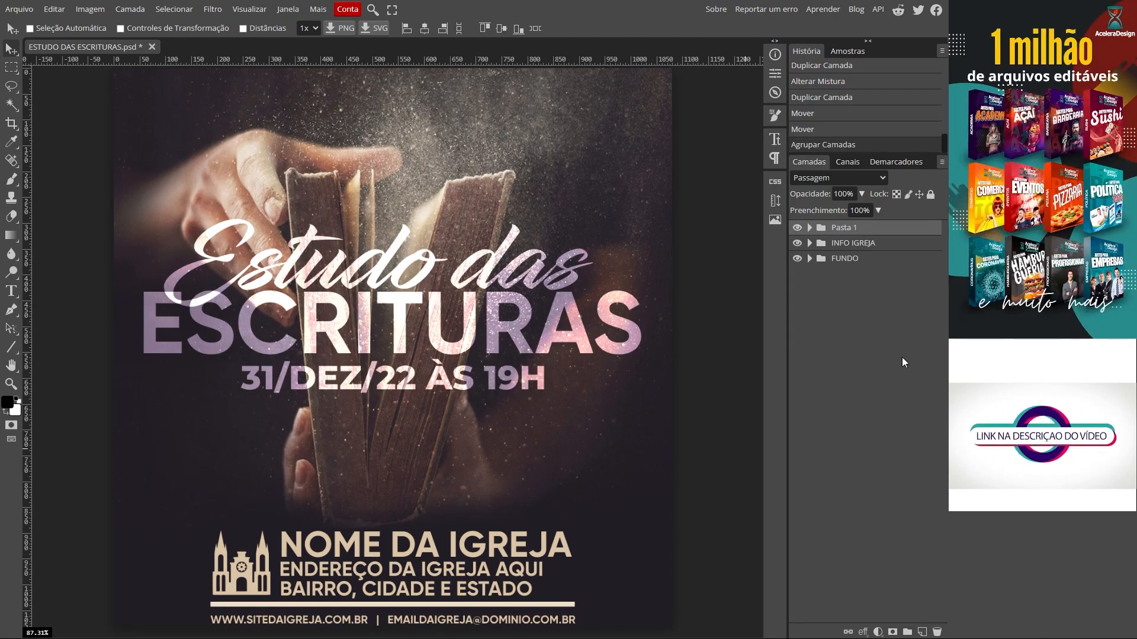
{"action": "type", "text": "T"}
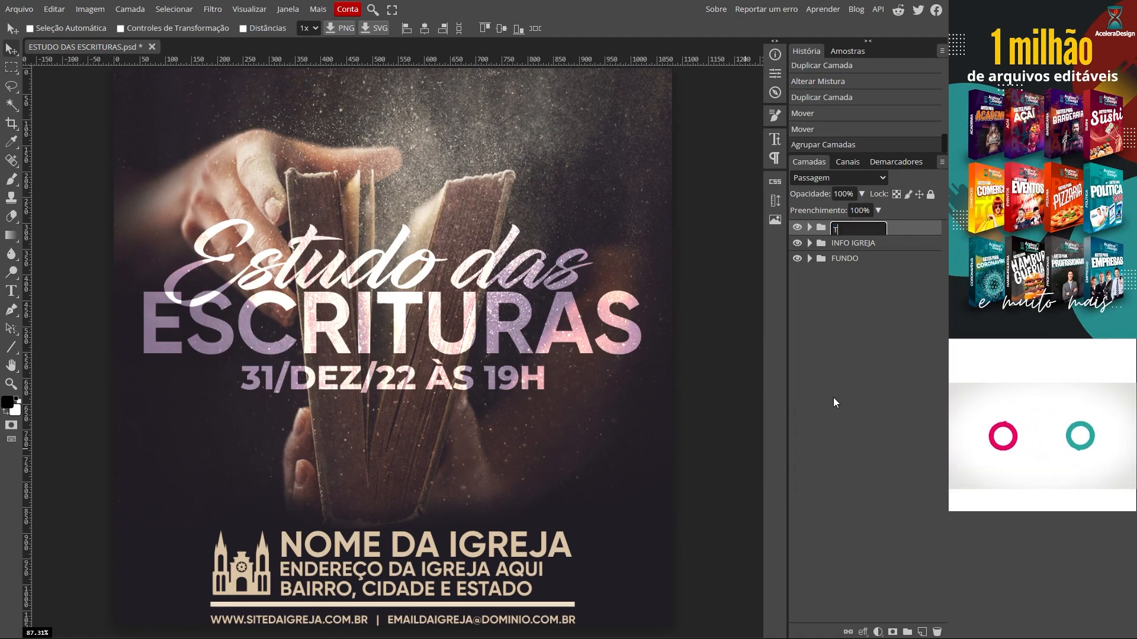
{"action": "type", "text": "ITULO"}
{"action": "key", "text": "Return"}
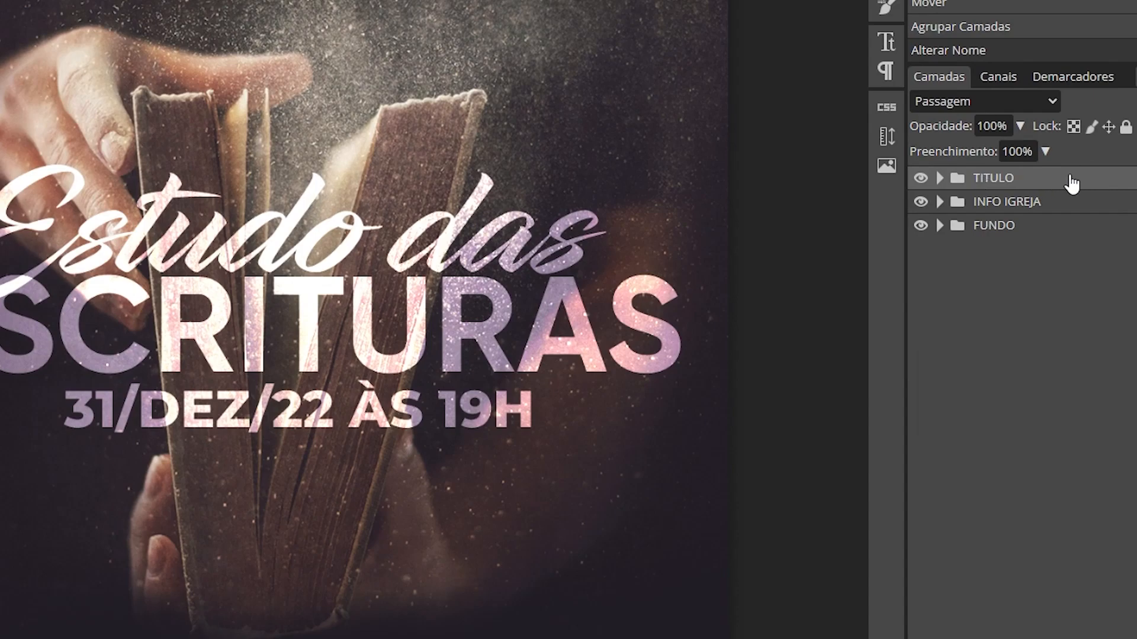
Step: Add a Sombra Externa to the TITULO folder, sampling dark brown 2d1f19 from the photo
{"action": "double_click", "coordinate": [1072, 184]}
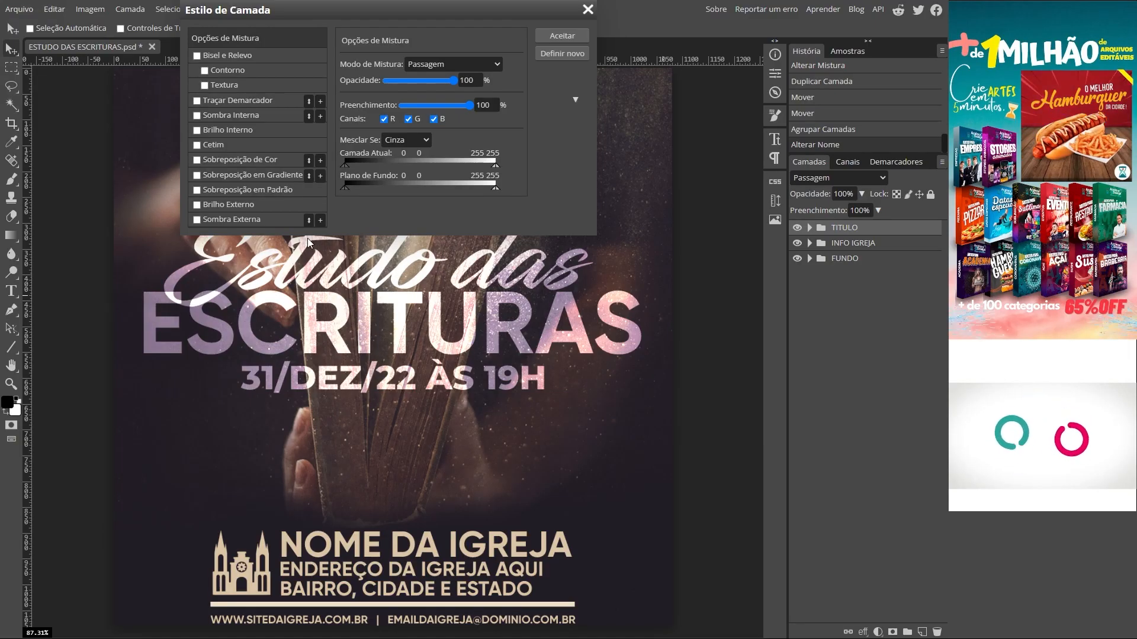
{"action": "left_click", "coordinate": [231, 220]}
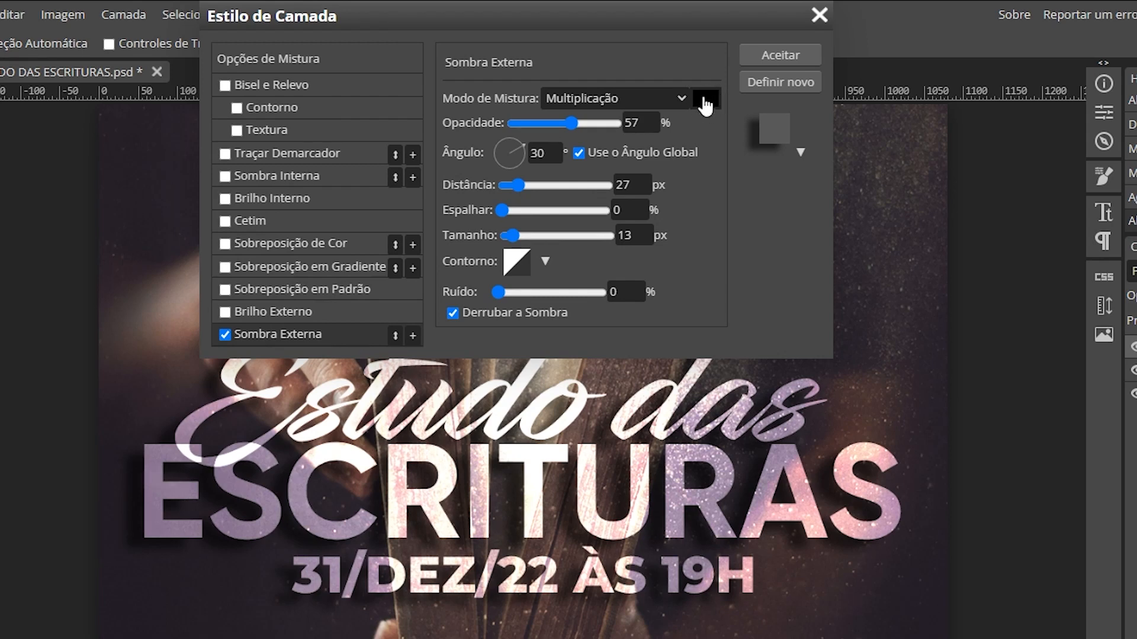
{"action": "left_click", "coordinate": [701, 101]}
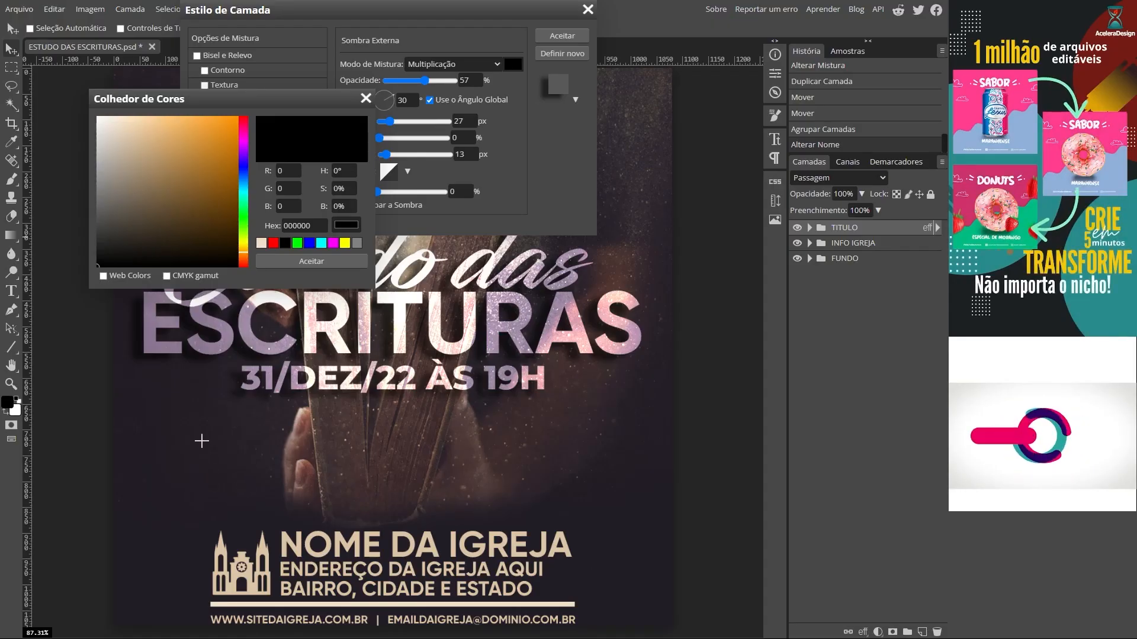
{"action": "left_click", "coordinate": [175, 435]}
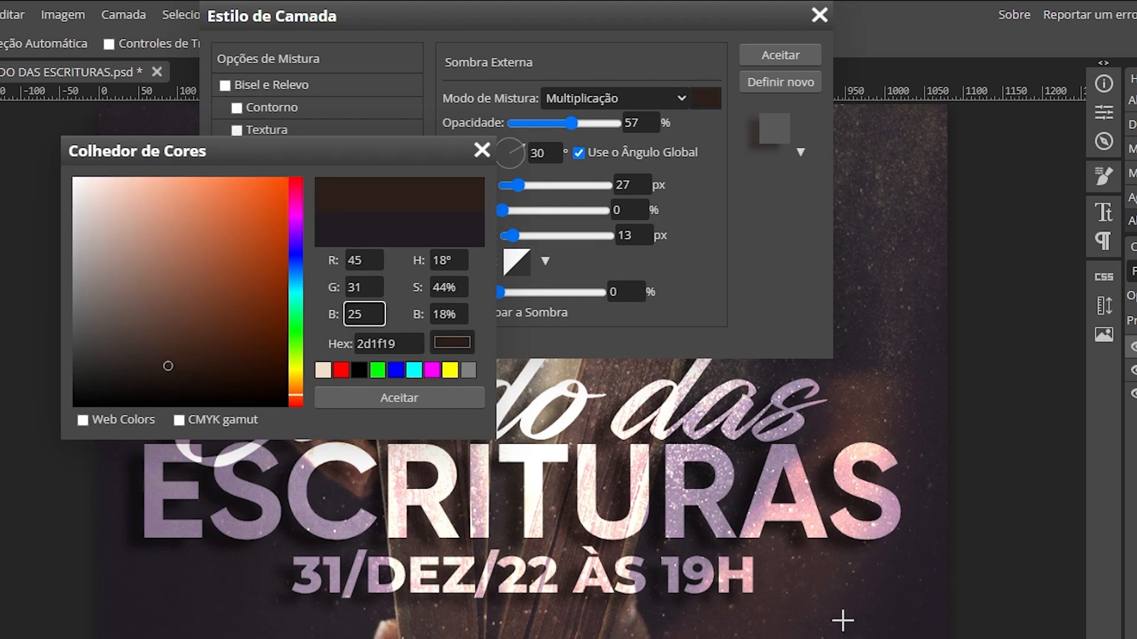
Step: Keep the sampled shadow colour and set the TITULO drop shadow to 90° angle and 10 px distance
{"action": "left_click", "coordinate": [416, 398]}
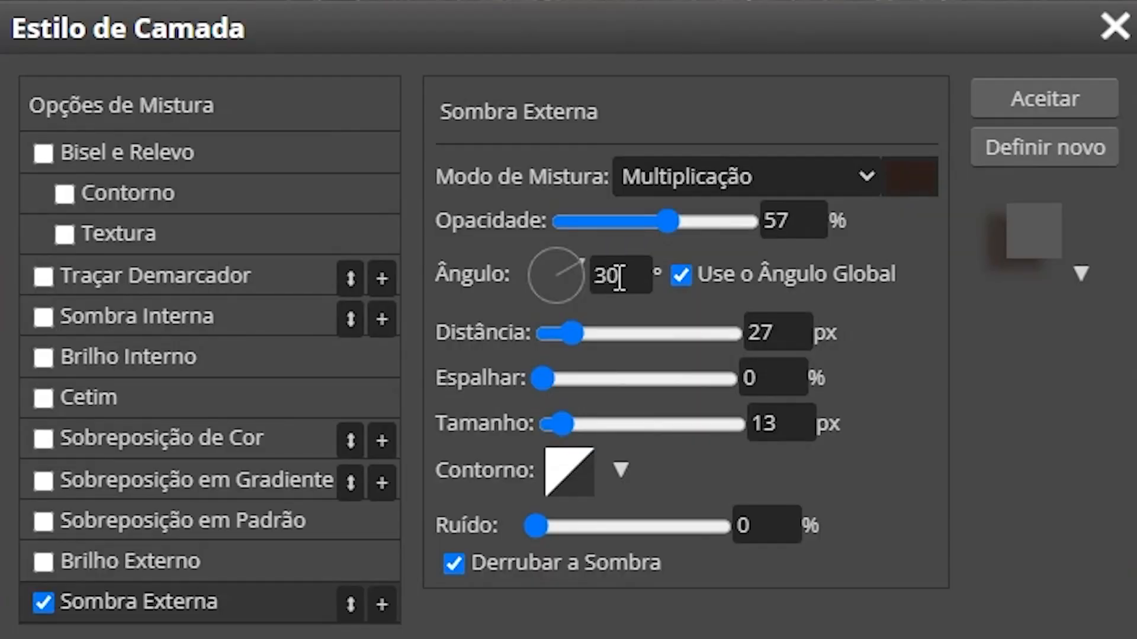
{"action": "left_click_drag", "start_coordinate": [552, 150], "coordinate": [503, 142]}
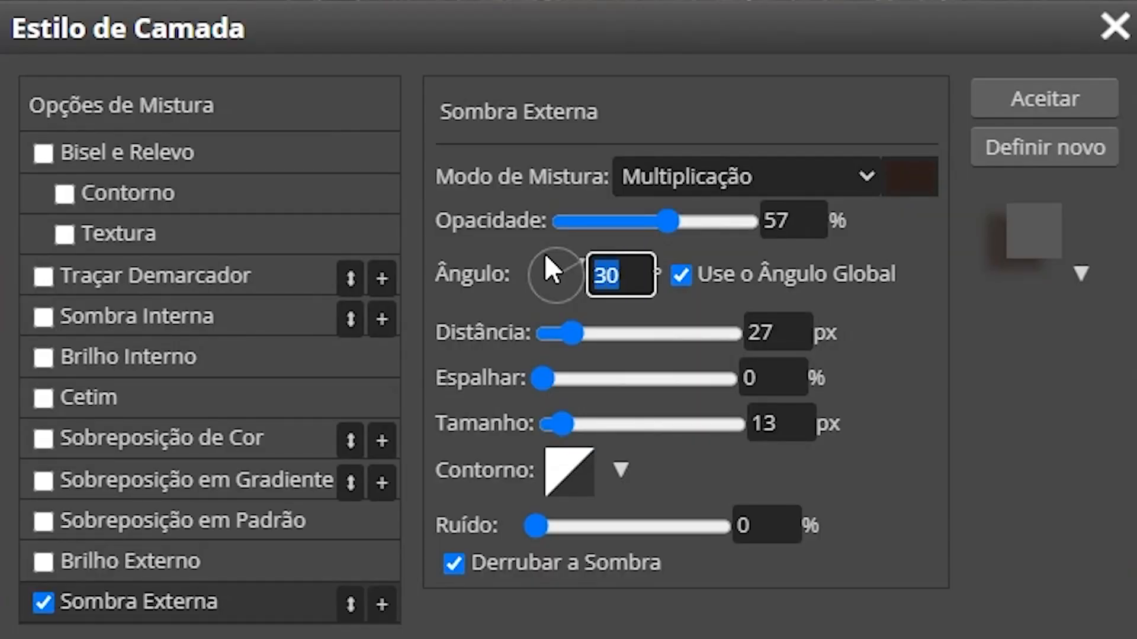
{"action": "type", "text": "90"}
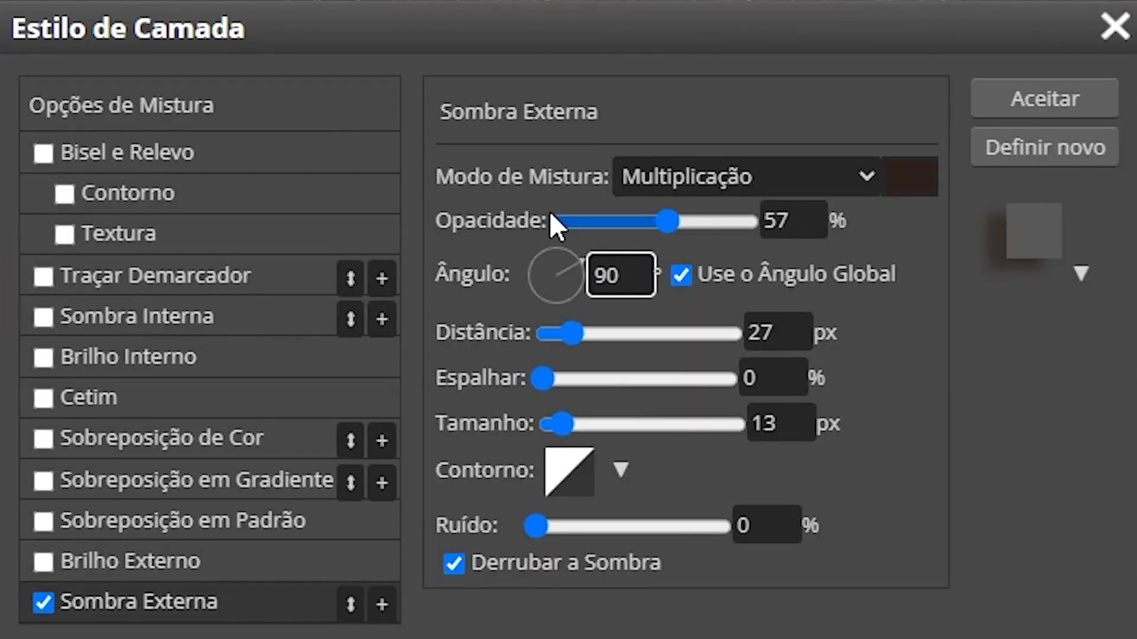
{"action": "key", "text": "Return"}
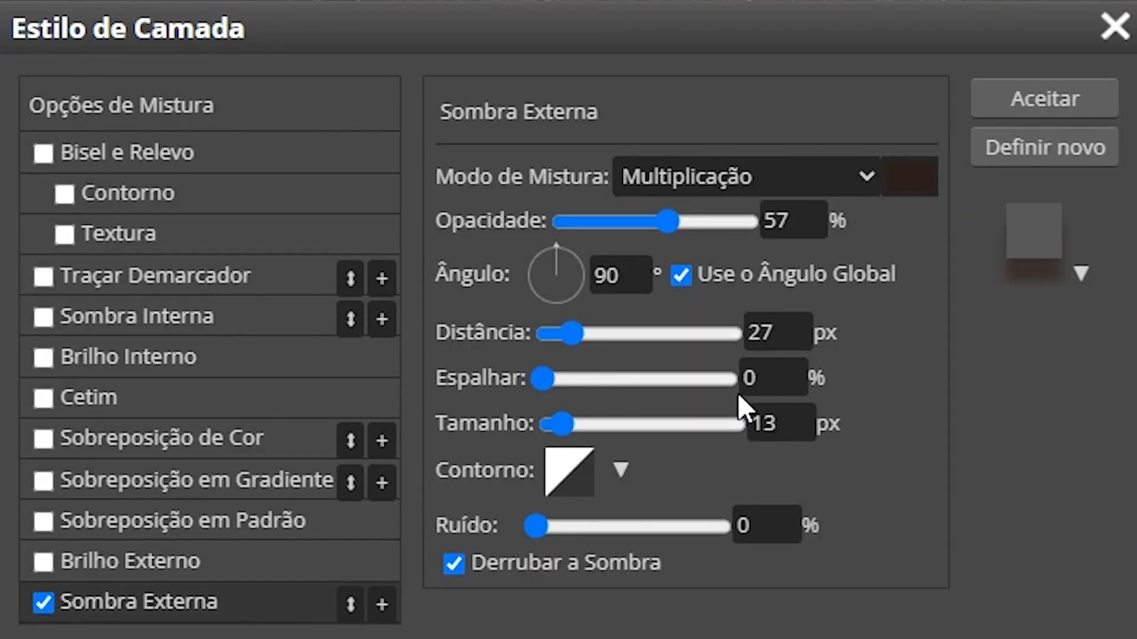
{"action": "left_click_drag", "start_coordinate": [770, 332], "coordinate": [691, 332]}
{"action": "type", "text": "10"}
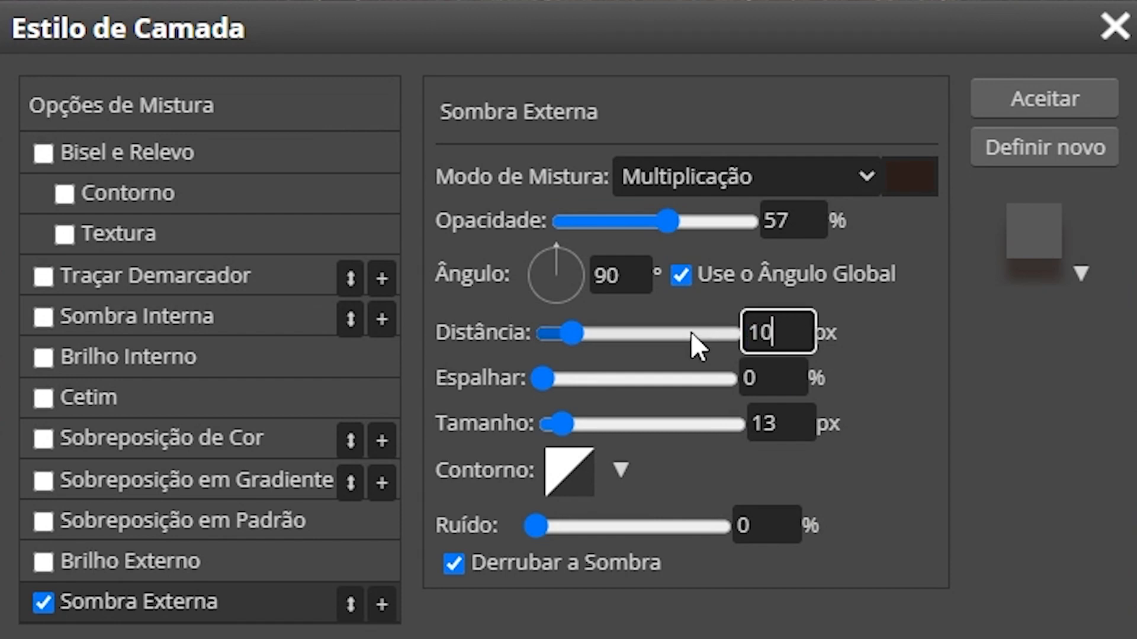
{"action": "key", "text": "Return"}
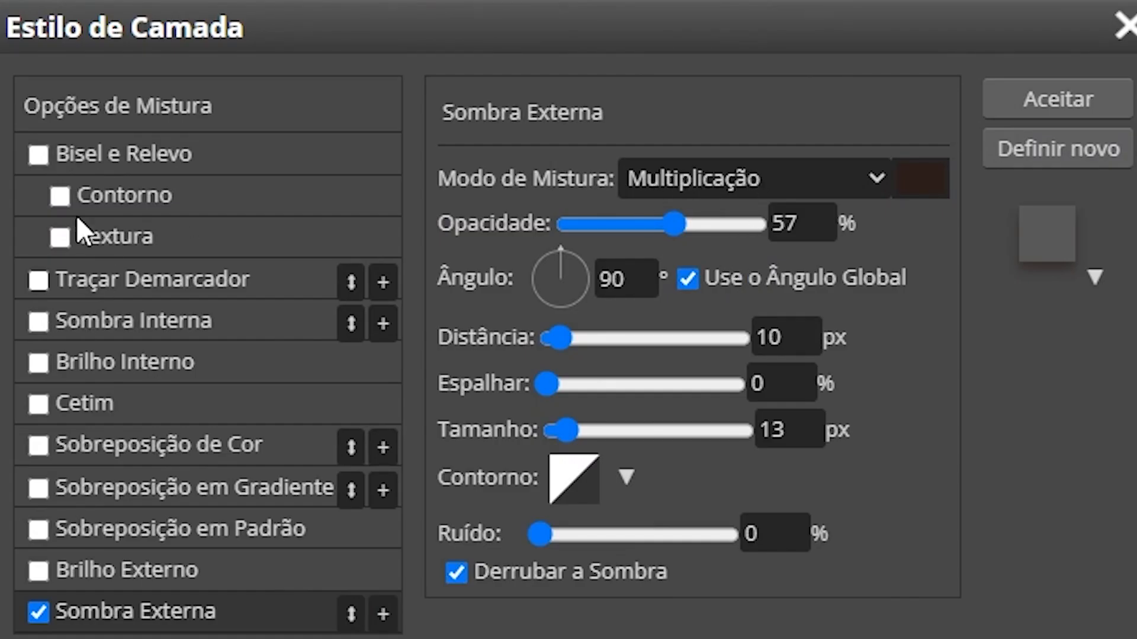
{"action": "left_click", "coordinate": [73, 149]}
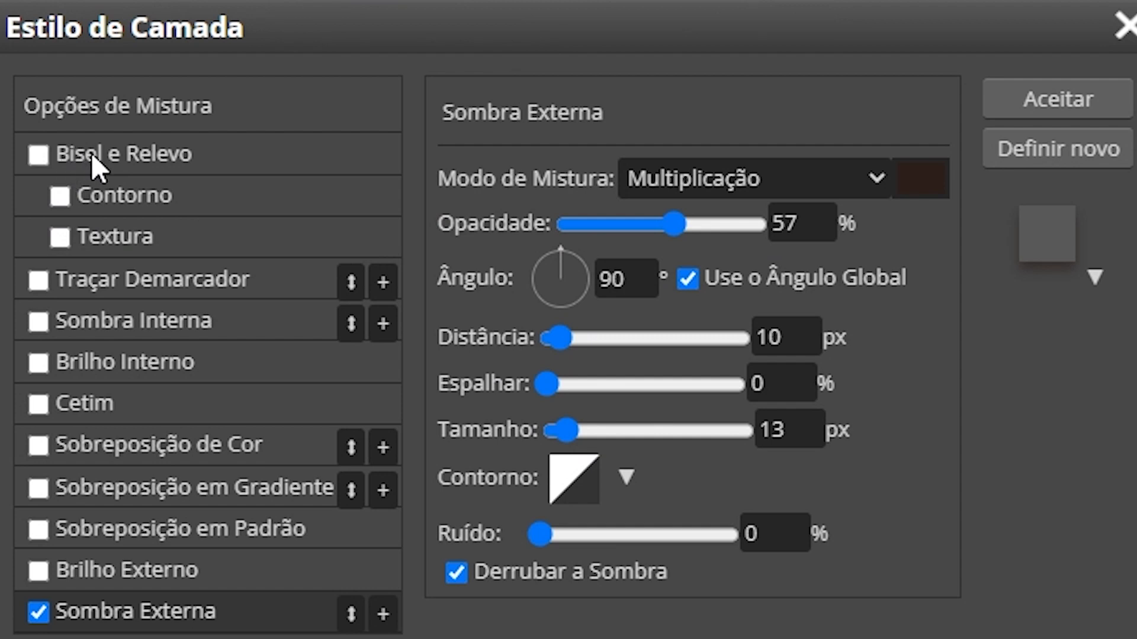